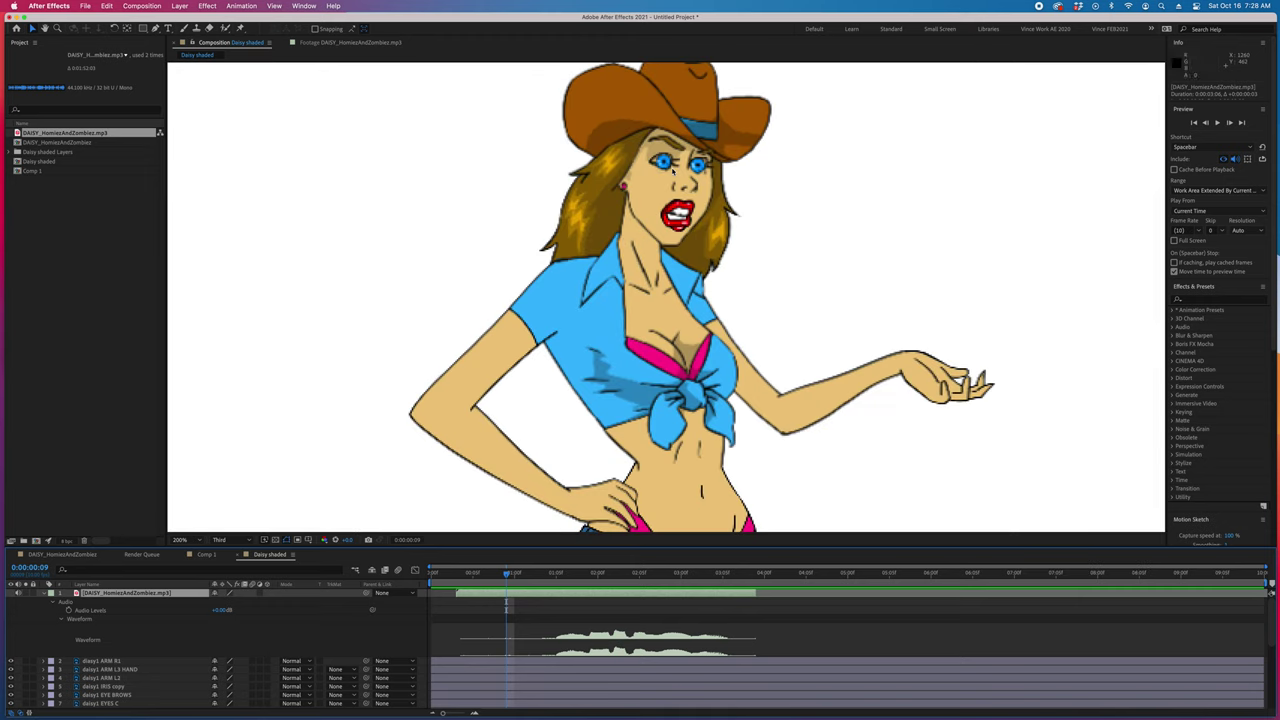
Step: Move the IRIS MASK layer directly above the IRIS copy layer in the Daisy shaded composition
scroll(152, 670, down, 3)
click(114, 619)
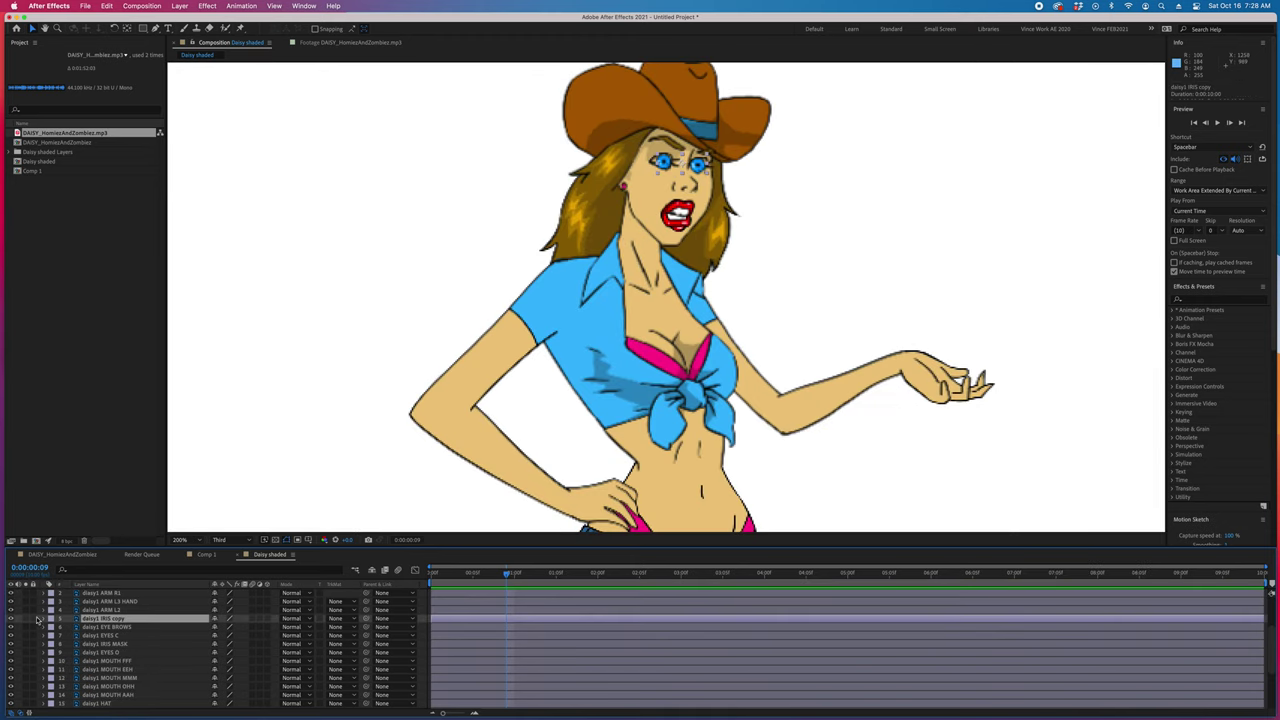
drag(97, 644, 100, 620)
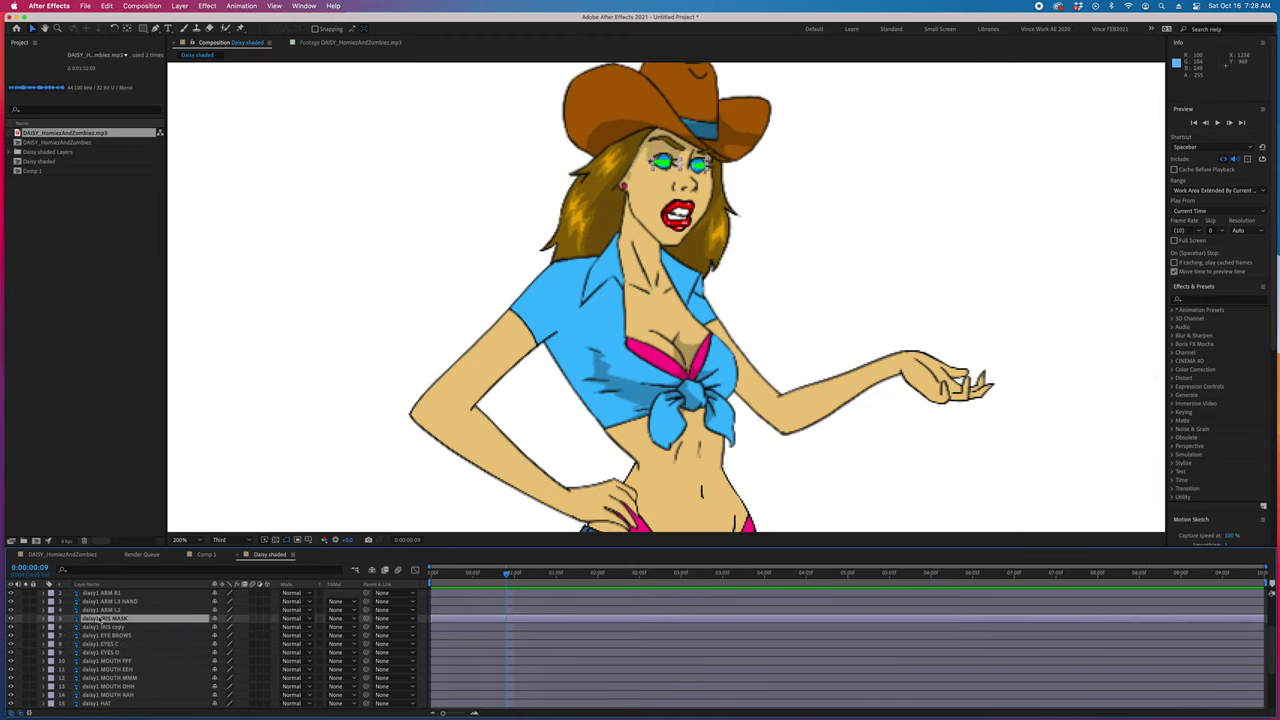
Step: Set the composition preview resolution to Full
click(228, 541)
click(227, 574)
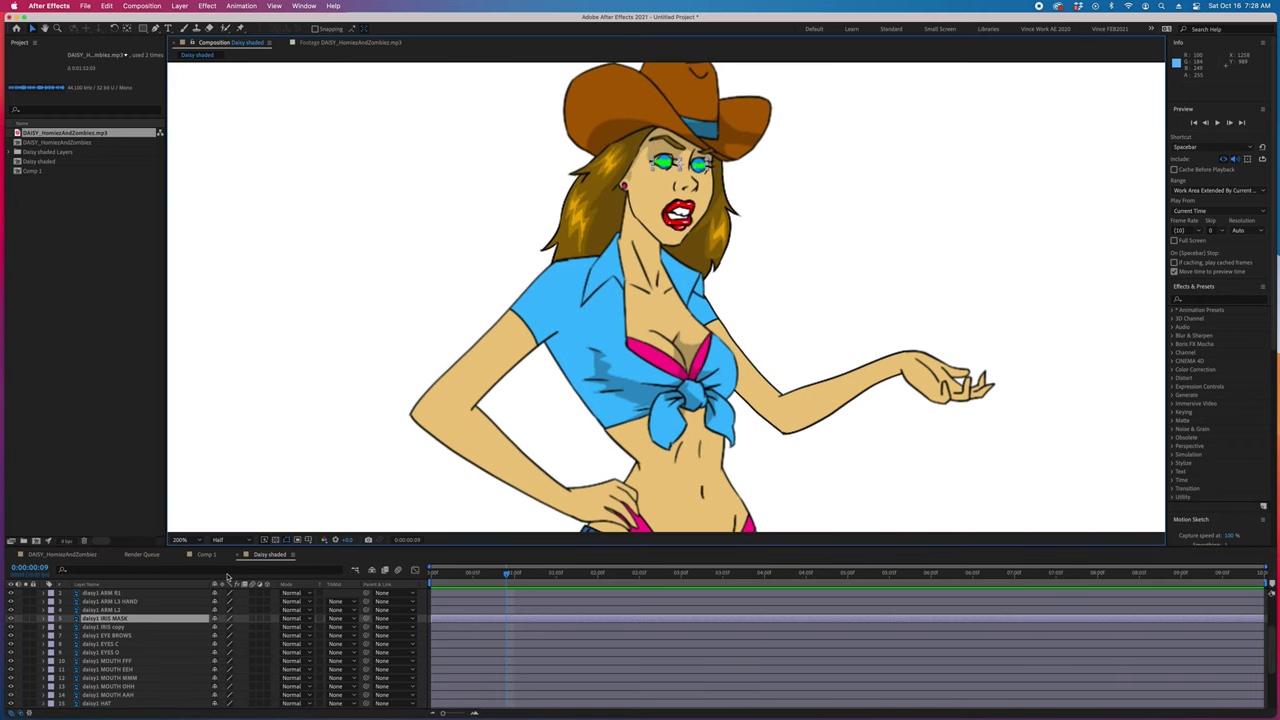
click(228, 541)
click(230, 563)
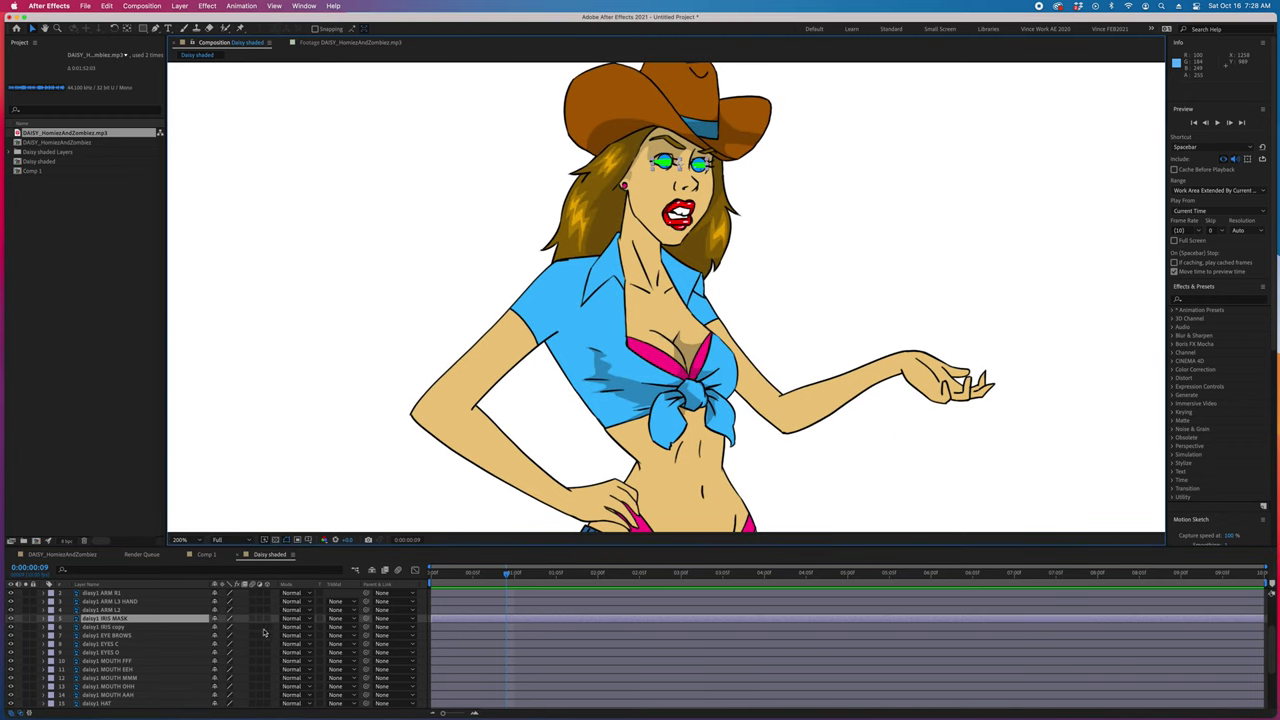
Step: Apply IRIS MASK as an alpha matte to the IRIS copy layer, and move the EYES C layer directly above IRIS MASK
click(340, 627)
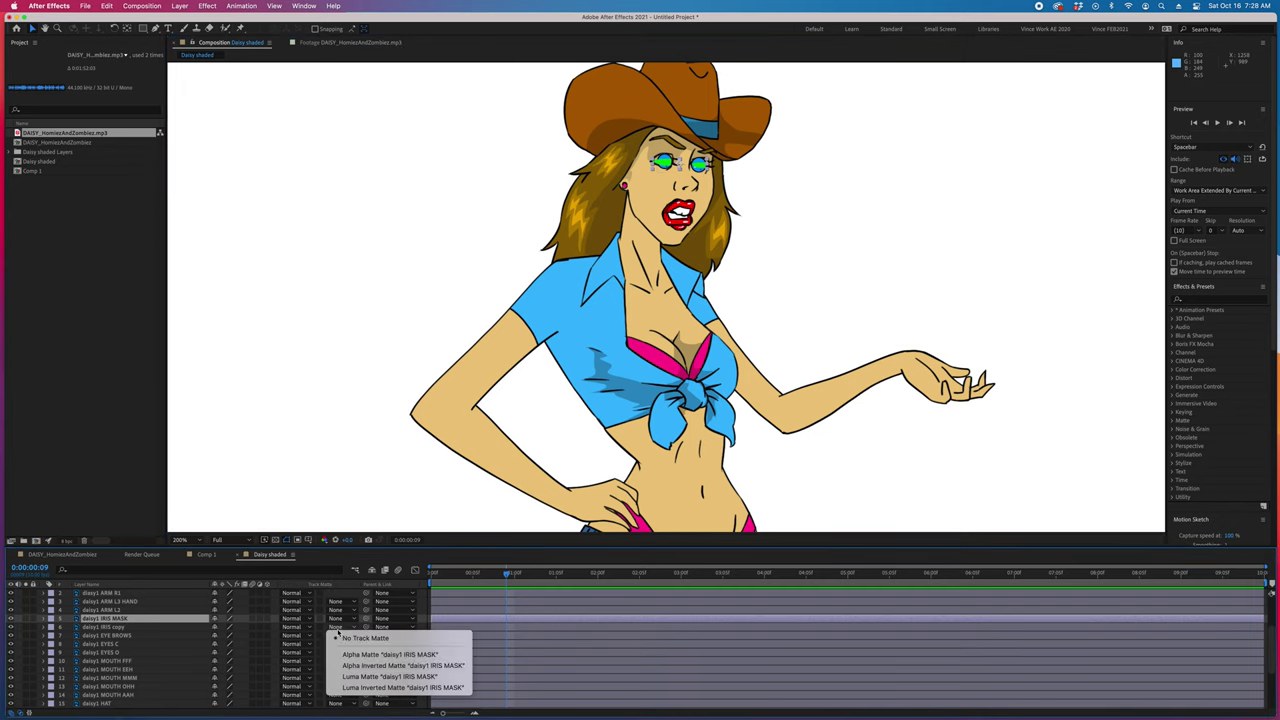
click(386, 655)
drag(511, 578, 418, 577)
drag(114, 648, 120, 620)
scroll(509, 606, up, 5)
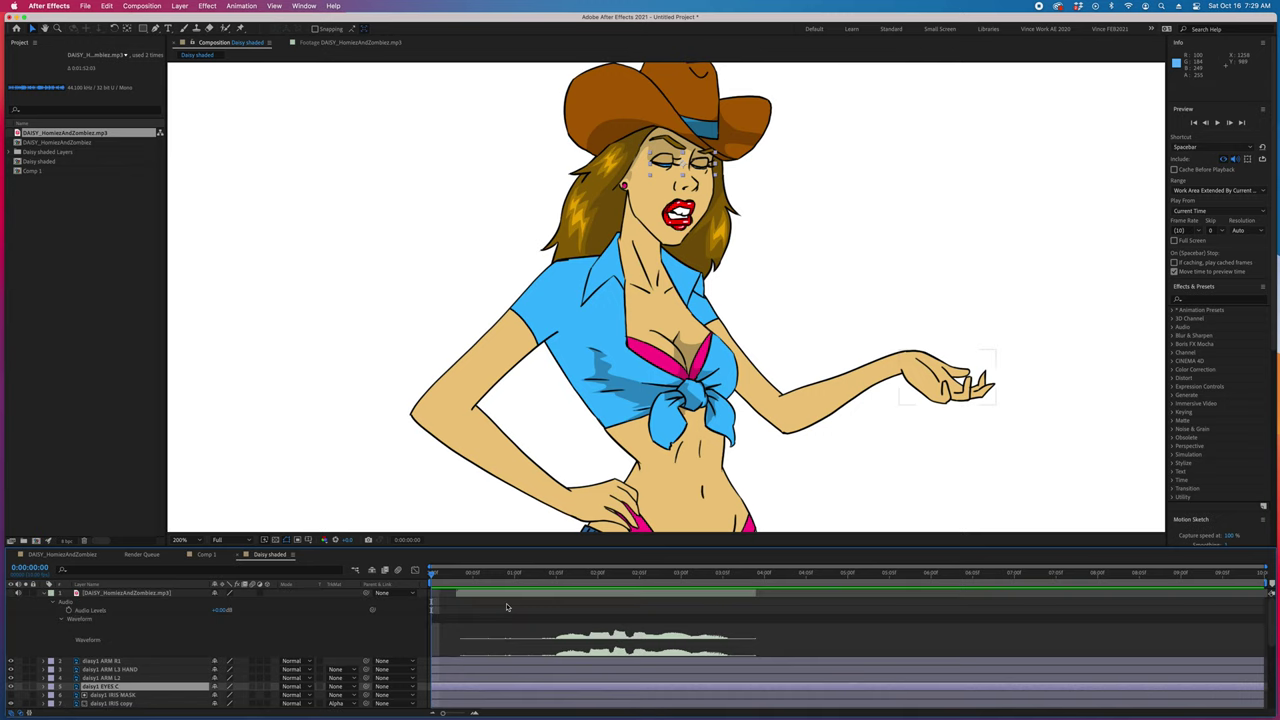
Step: Hide the EYES C layer and nudge the IRIS copy layer slightly within the open eyes
scroll(505, 605, down, 2)
drag(449, 577, 446, 585)
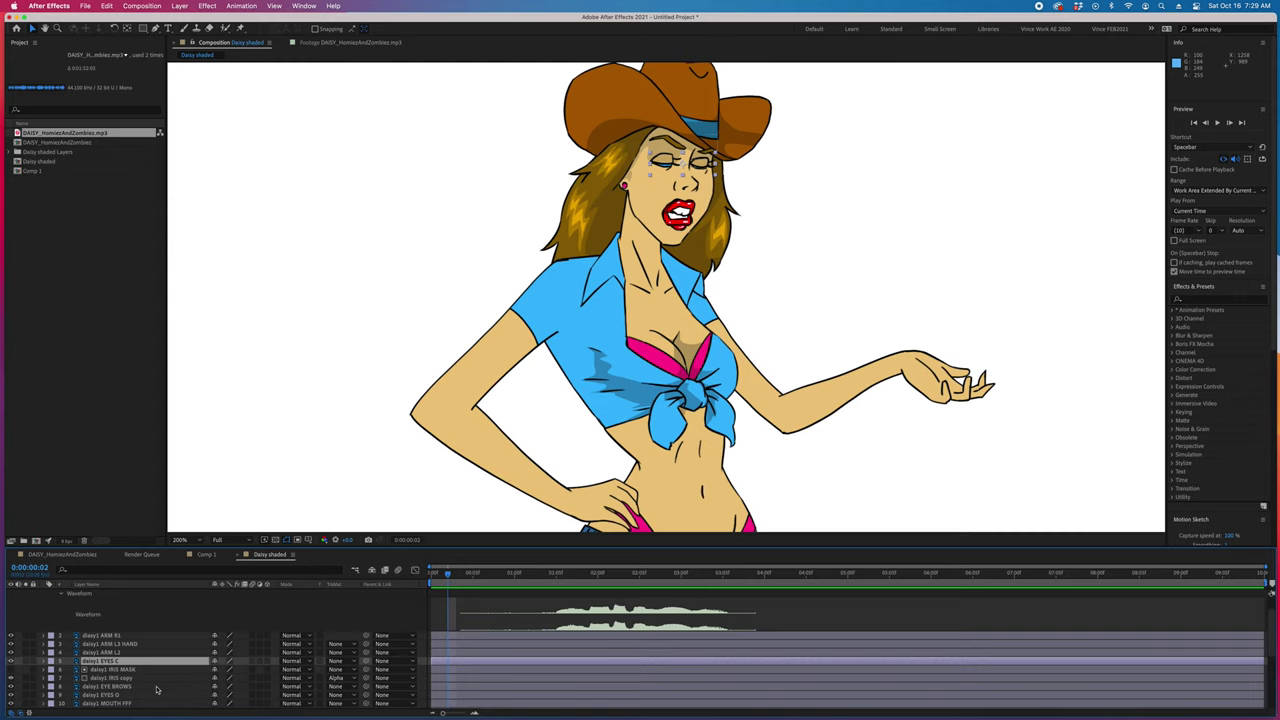
click(11, 661)
click(113, 678)
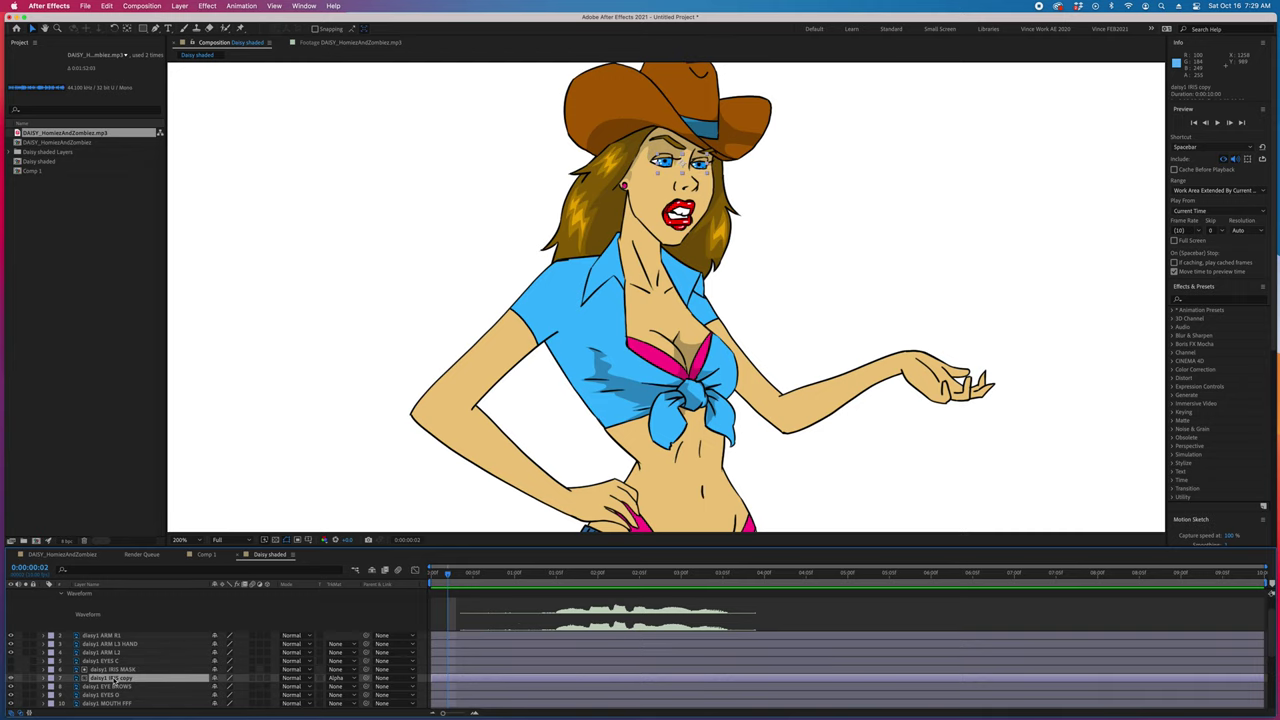
scroll(696, 157, up, 3)
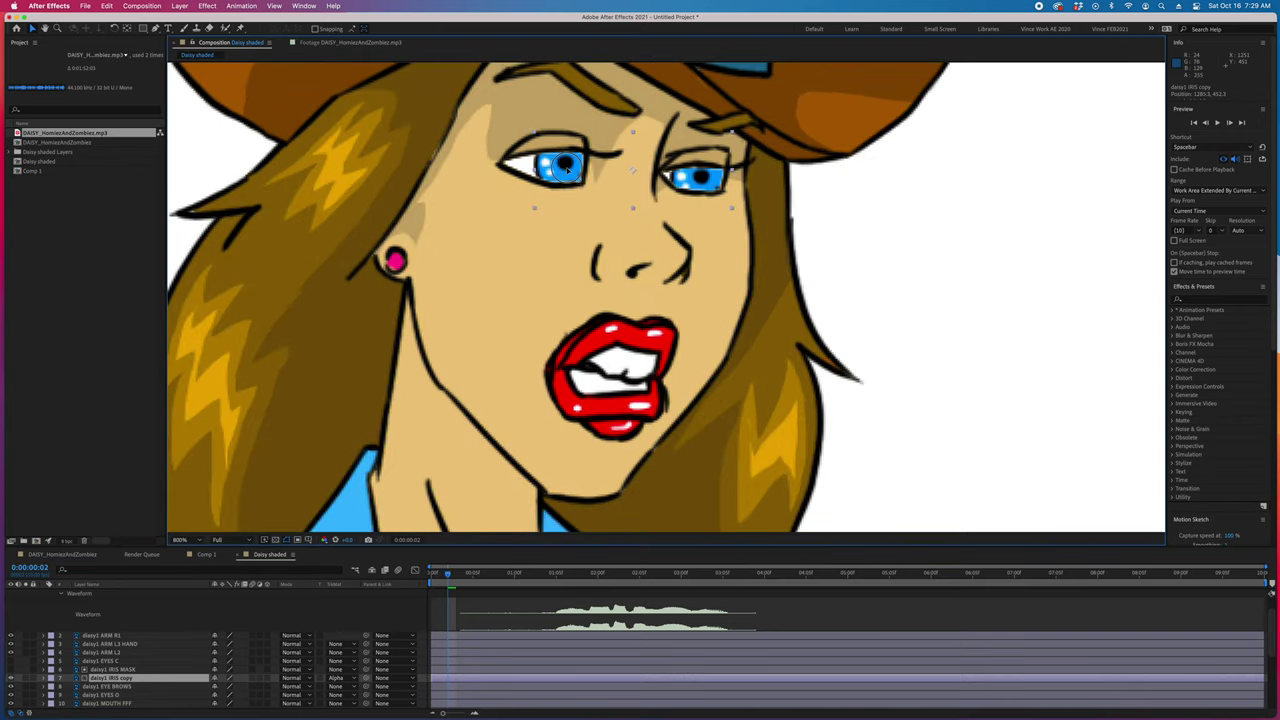
drag(572, 171, 574, 171)
scroll(684, 338, down, 2)
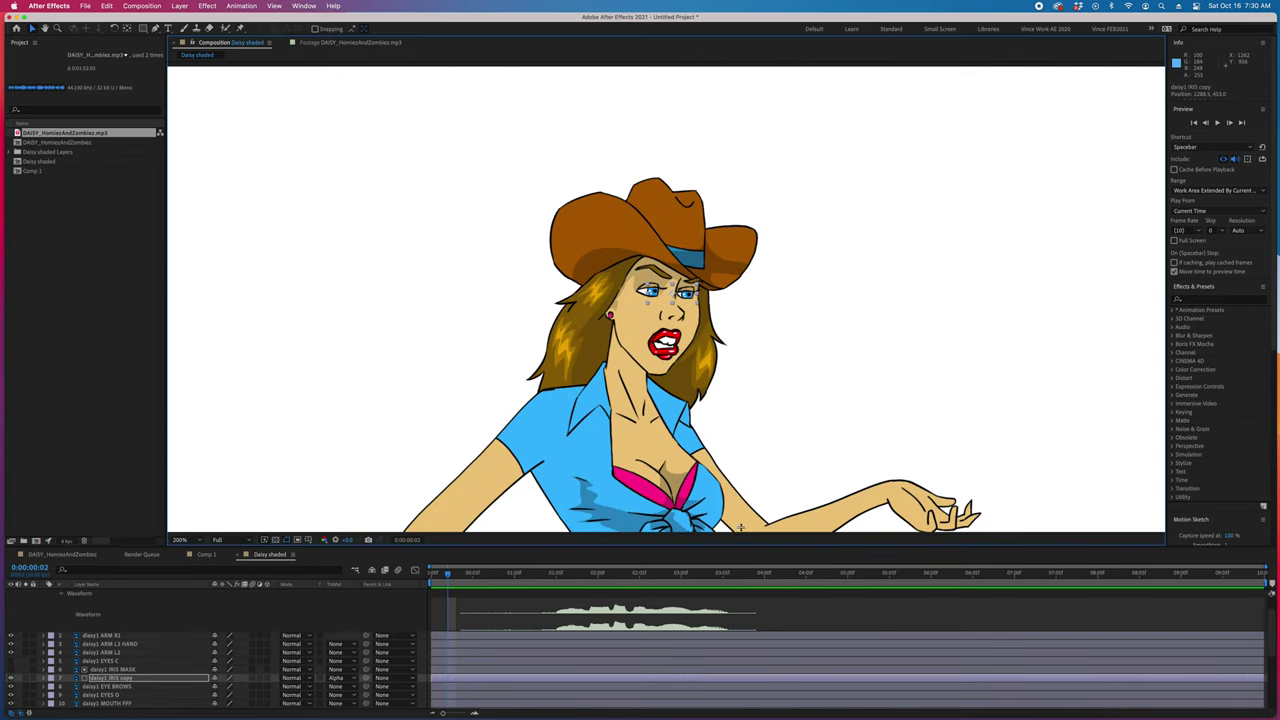
Step: Move the current time to 0:00:00:03
scroll(563, 623, down, 5)
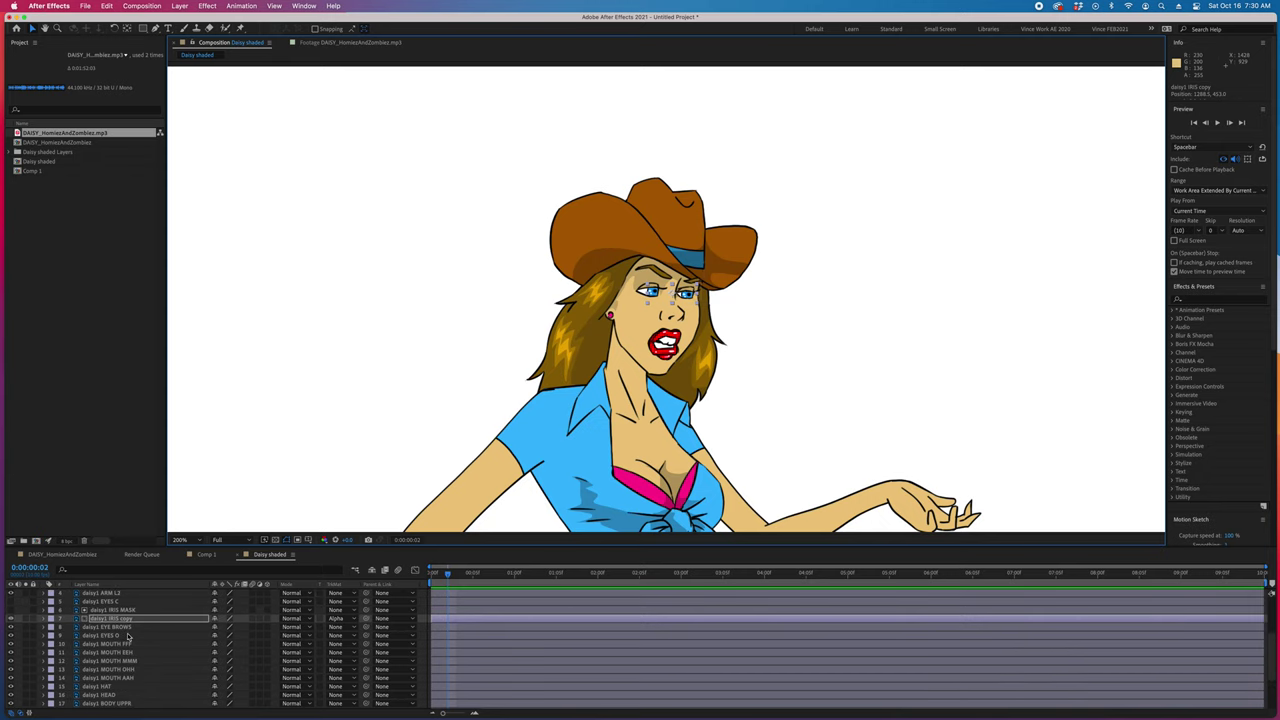
scroll(737, 462, down, 2)
scroll(734, 376, up, 2)
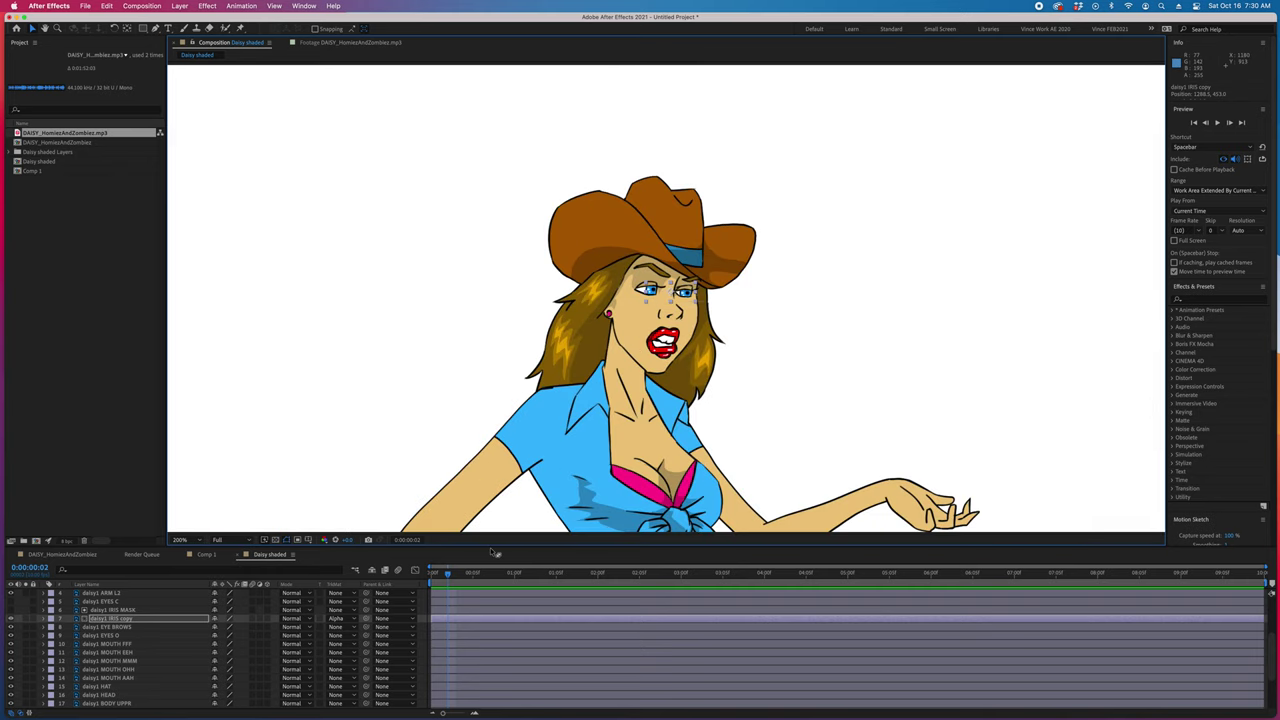
click(456, 575)
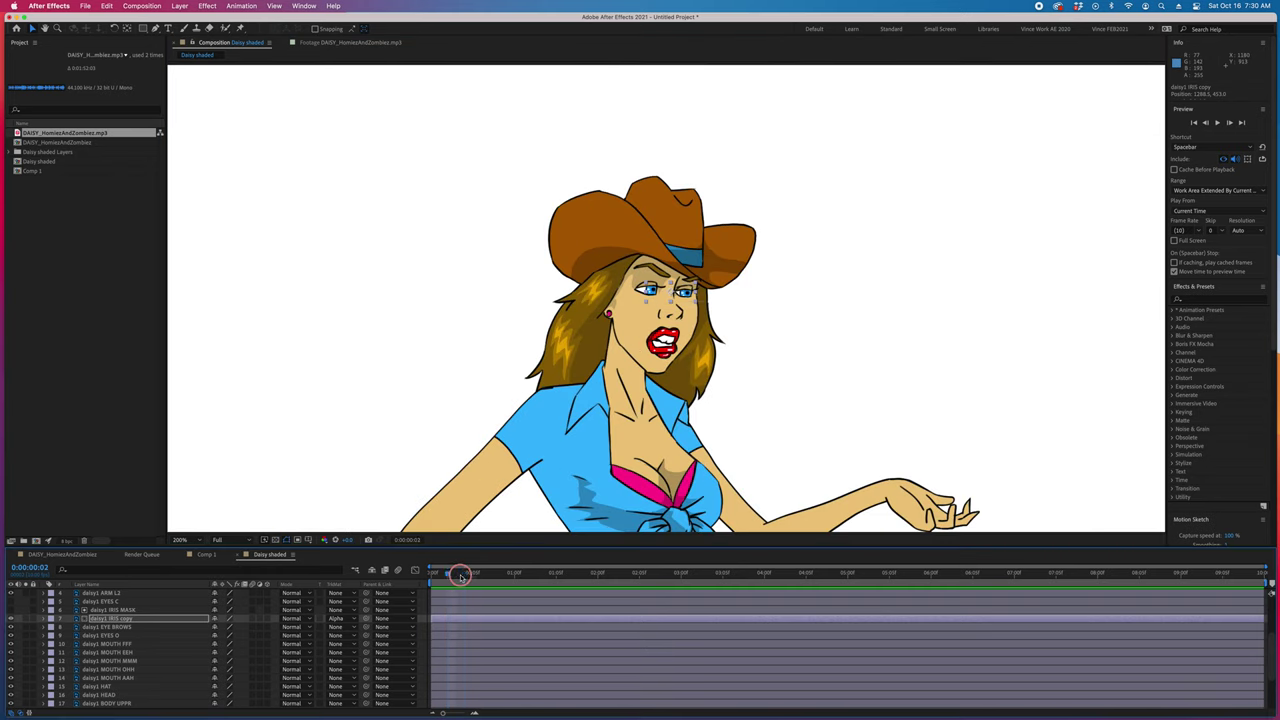
Step: Try moving the EYES C and EYES O layers beneath IRIS copy, and undo the restacking
drag(104, 638, 104, 609)
click(11, 605)
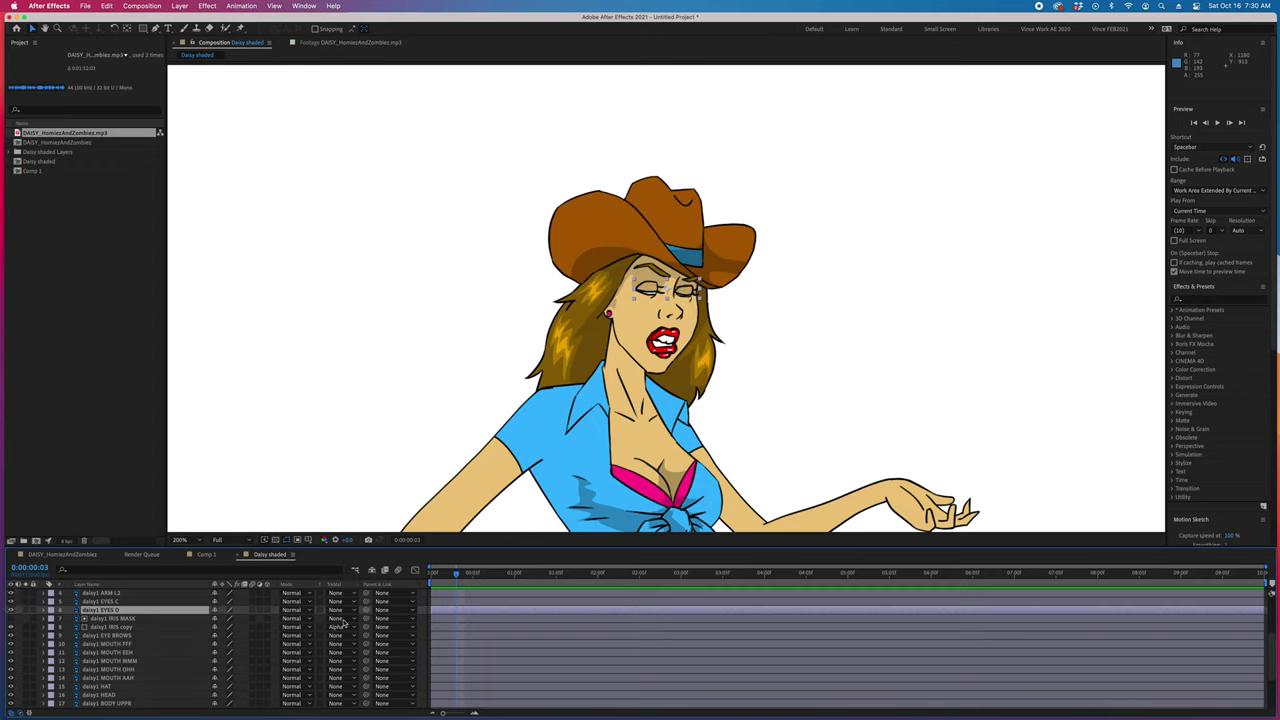
click(121, 603)
shift+click(122, 611)
drag(121, 611, 117, 633)
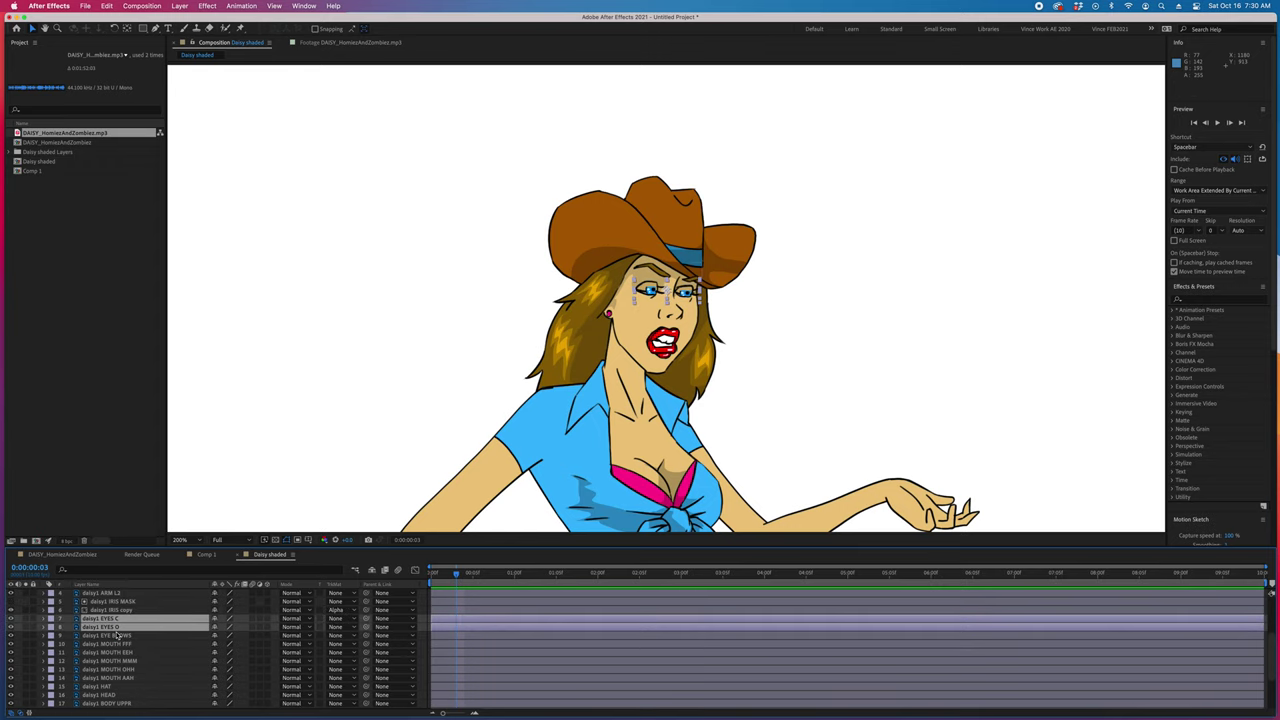
key(super+z)
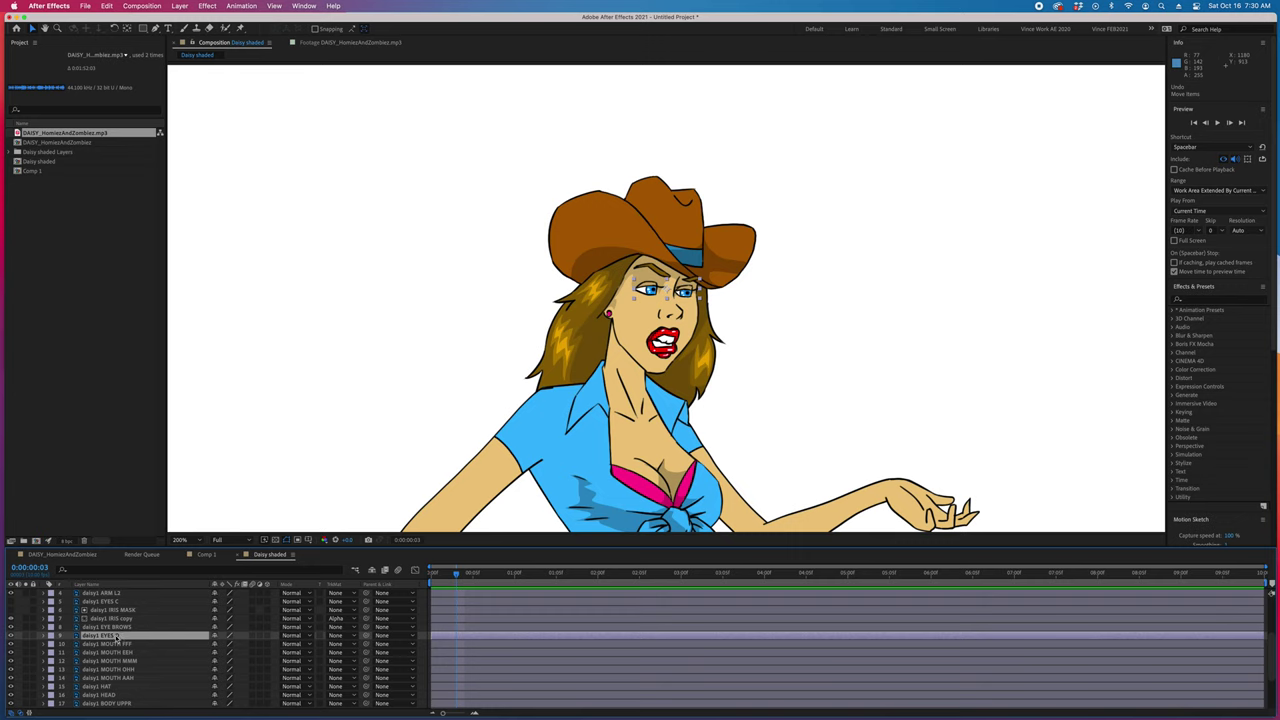
Step: Place EYES O directly below IRIS copy and add frame 3 opacity keyframes: EYES C at 0%, IRIS copy and EYES O at 100%
drag(117, 636, 118, 626)
super+click(112, 618)
super+click(108, 601)
key(t)
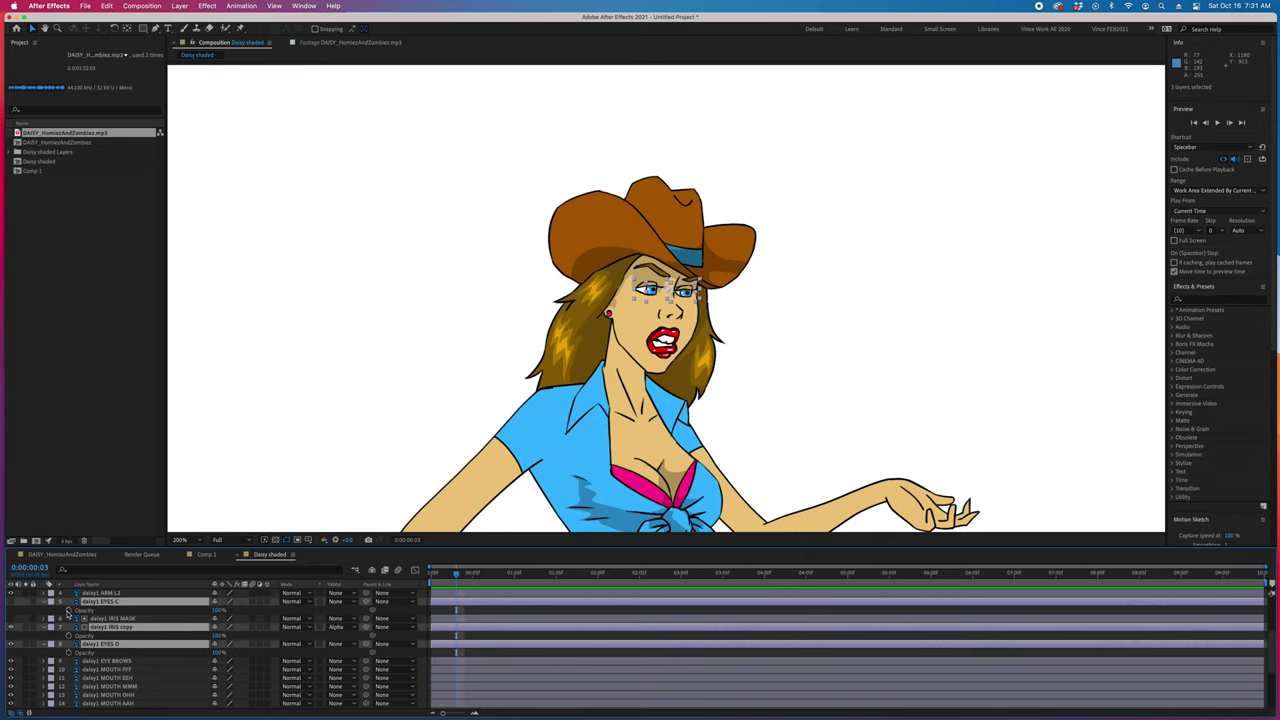
click(556, 654)
drag(218, 611, 122, 612)
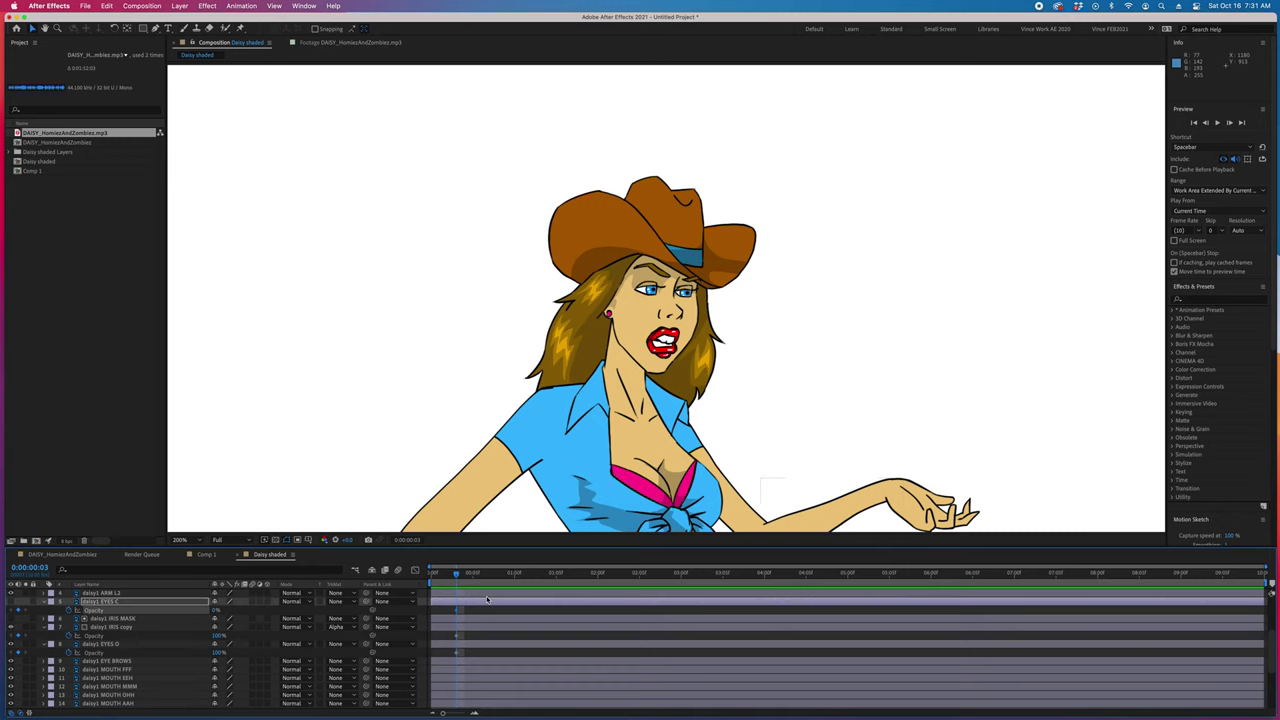
Step: At frame 4, set opacity to 100% for EYES C and 0% for IRIS copy and EYES O, and show EYES C
key(Page_Down)
drag(215, 611, 320, 612)
drag(217, 636, 103, 662)
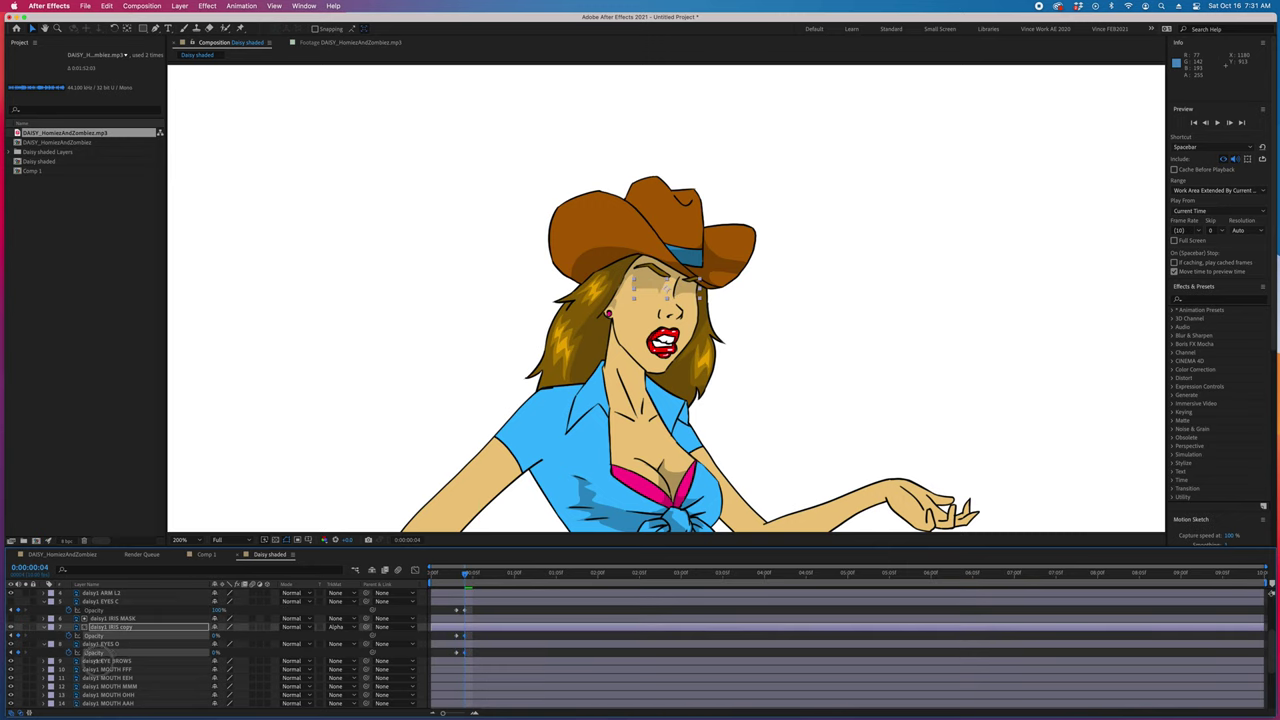
click(12, 602)
Step: Add opacity keyframes at frame 5 on EYES C, IRIS copy and EYES O to hold the closed eyes
drag(456, 582, 472, 583)
click(18, 611)
click(18, 636)
click(18, 653)
Step: Copy the frame 3 opacity keyframes of EYES C, IRIS copy and EYES O to frame 6 to reopen the eyes
key(Page_Down)
click(457, 611)
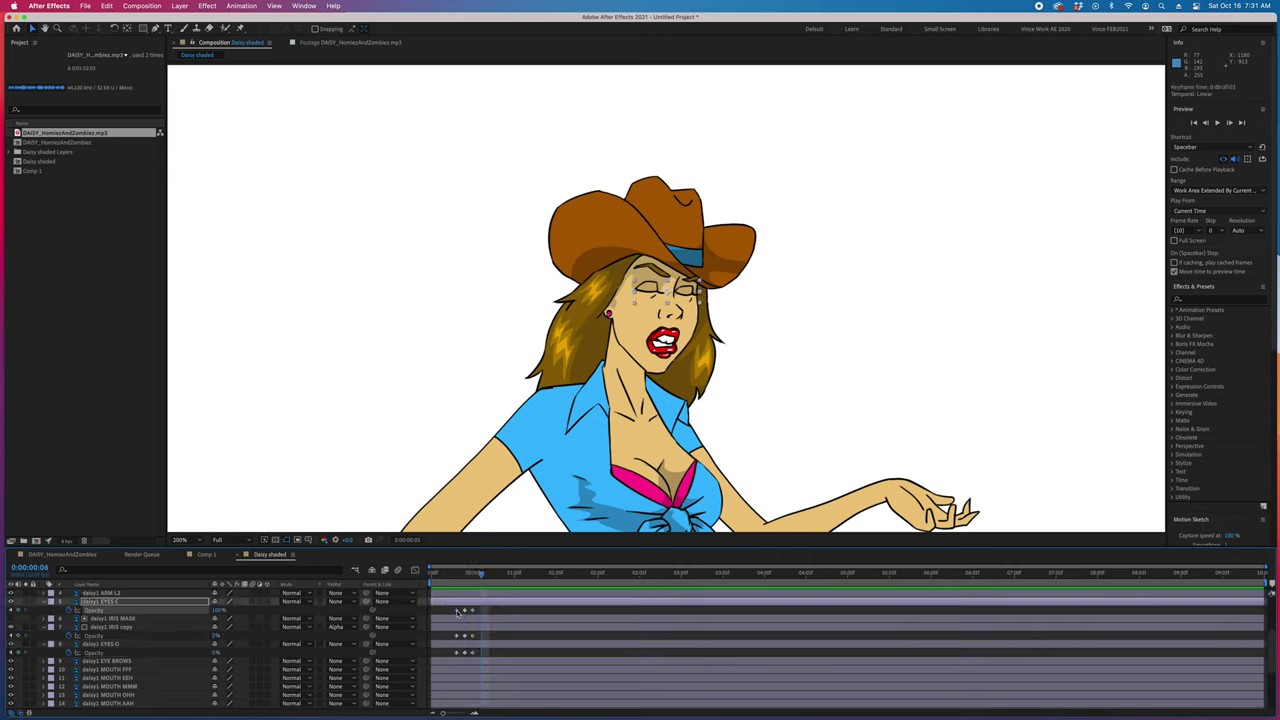
key(super+c)
key(super+v)
click(457, 636)
key(super+c)
key(super+v)
click(457, 653)
key(super+c)
key(super+v)
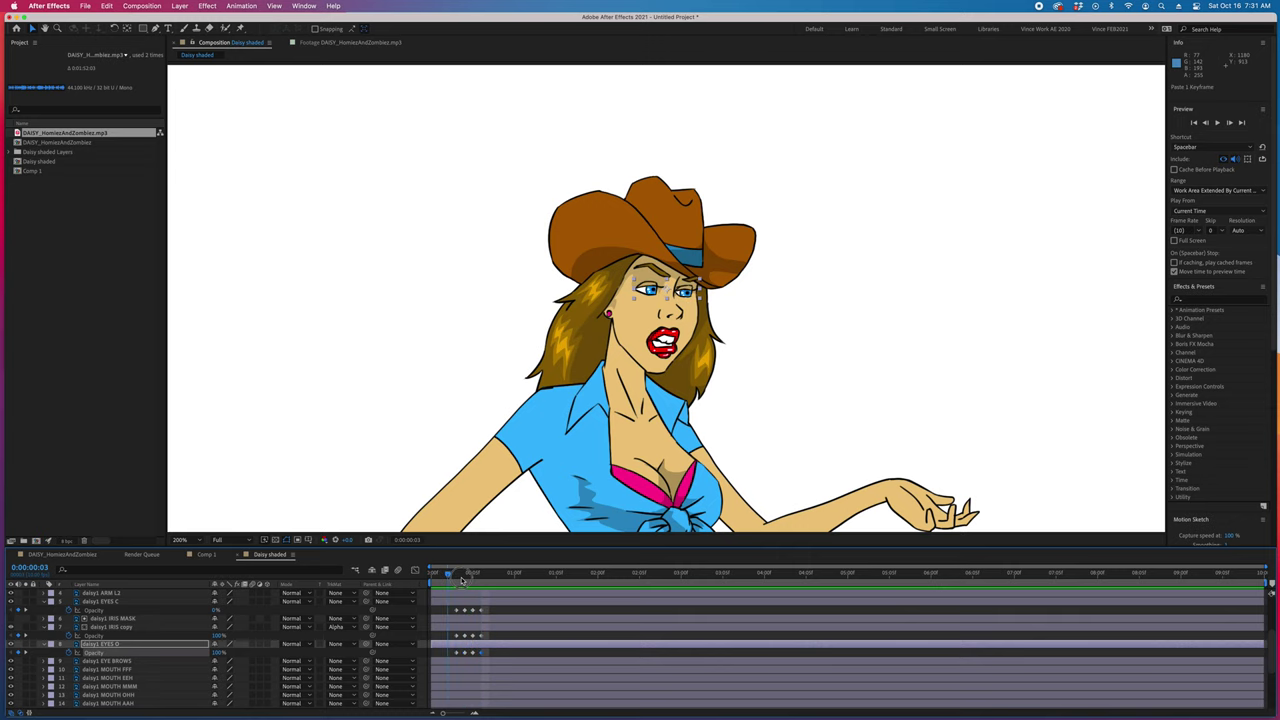
Step: Duplicate the blink's opacity keyframes on EYES C, IRIS copy and EYES O at 0:00:01:00
drag(462, 580, 518, 583)
scroll(634, 614, up, 5)
scroll(632, 621, down, 3)
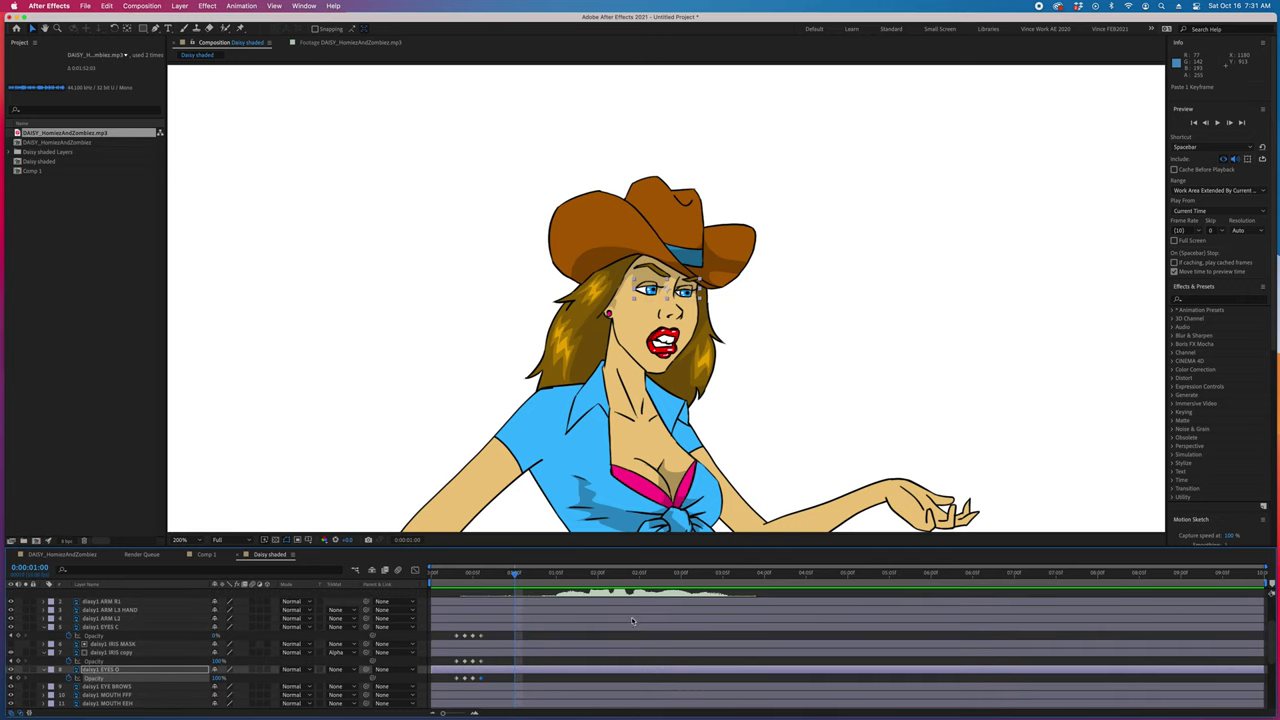
drag(446, 630, 503, 642)
key(super+c)
click(452, 660)
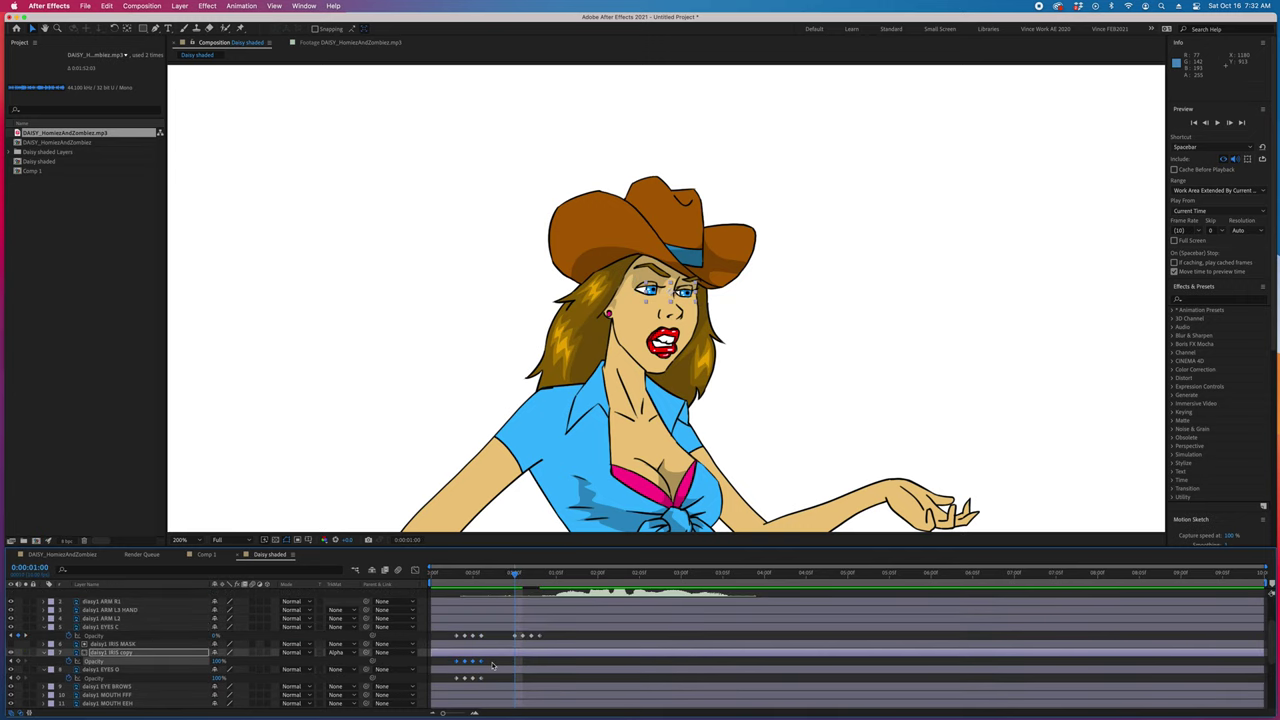
key(super+v)
click(490, 669)
key(super+v)
Step: Move the current time to 0:00:01:05 and place the five MOUTH layers above the audio layer
drag(515, 575, 557, 575)
scroll(623, 643, down, 3)
shift+click(123, 635)
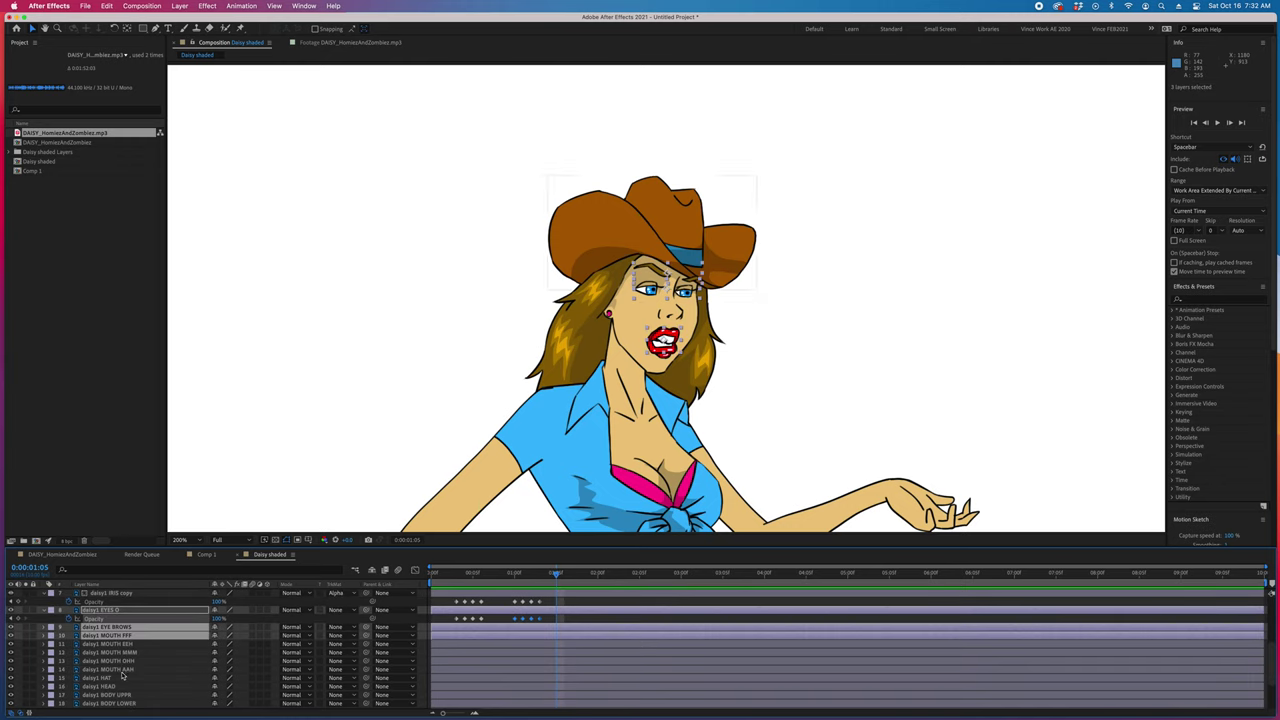
click(123, 669)
scroll(161, 671, down, 2)
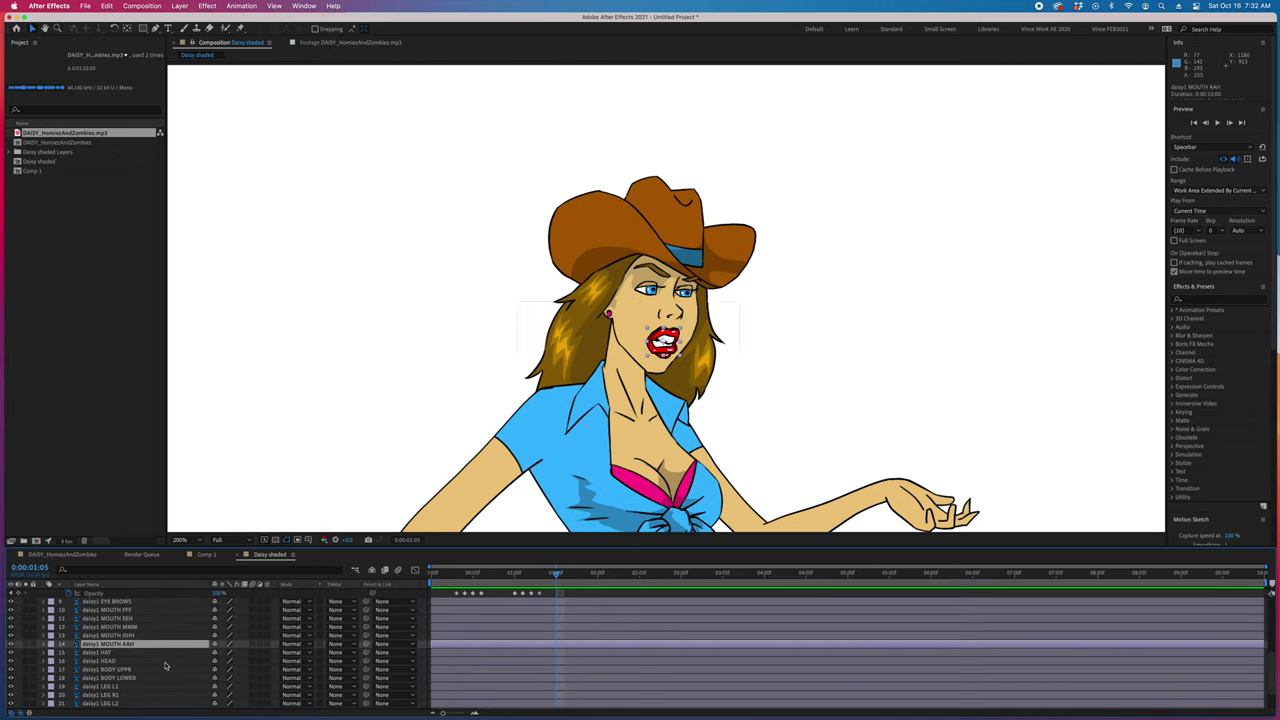
scroll(150, 640, up, 5)
click(138, 592)
key(l)
key(l)
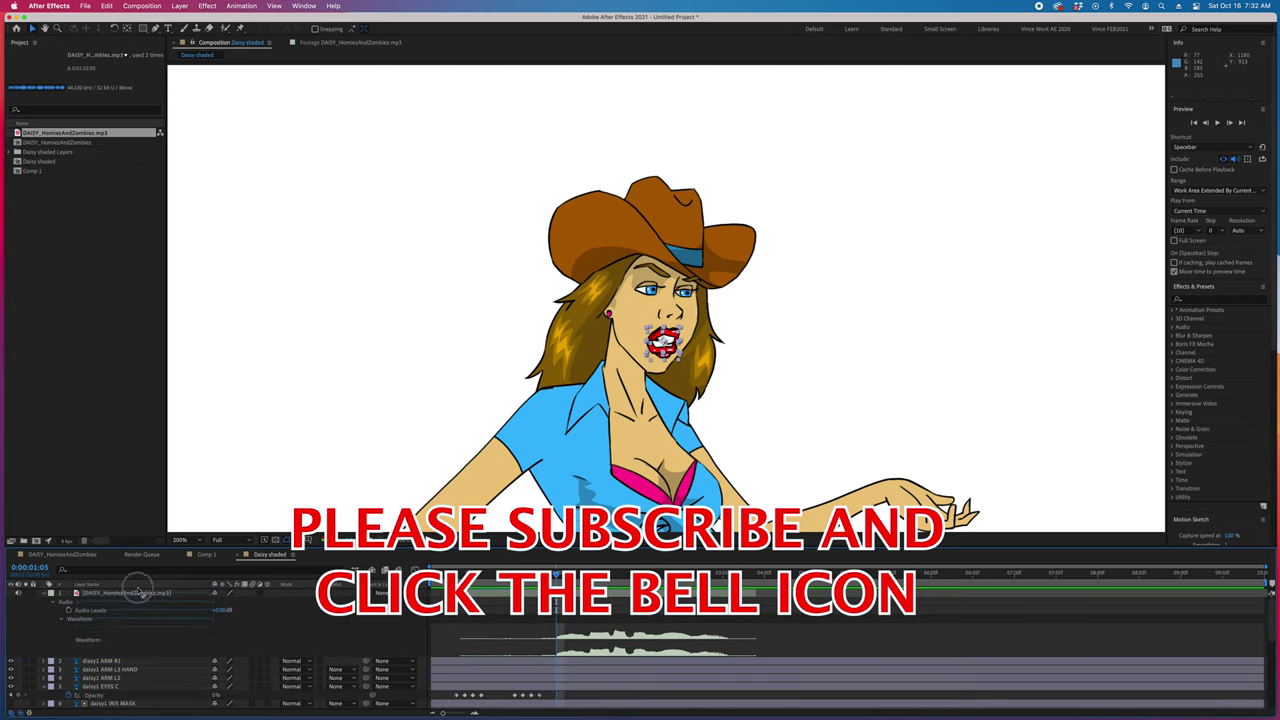
scroll(494, 612, up, 3)
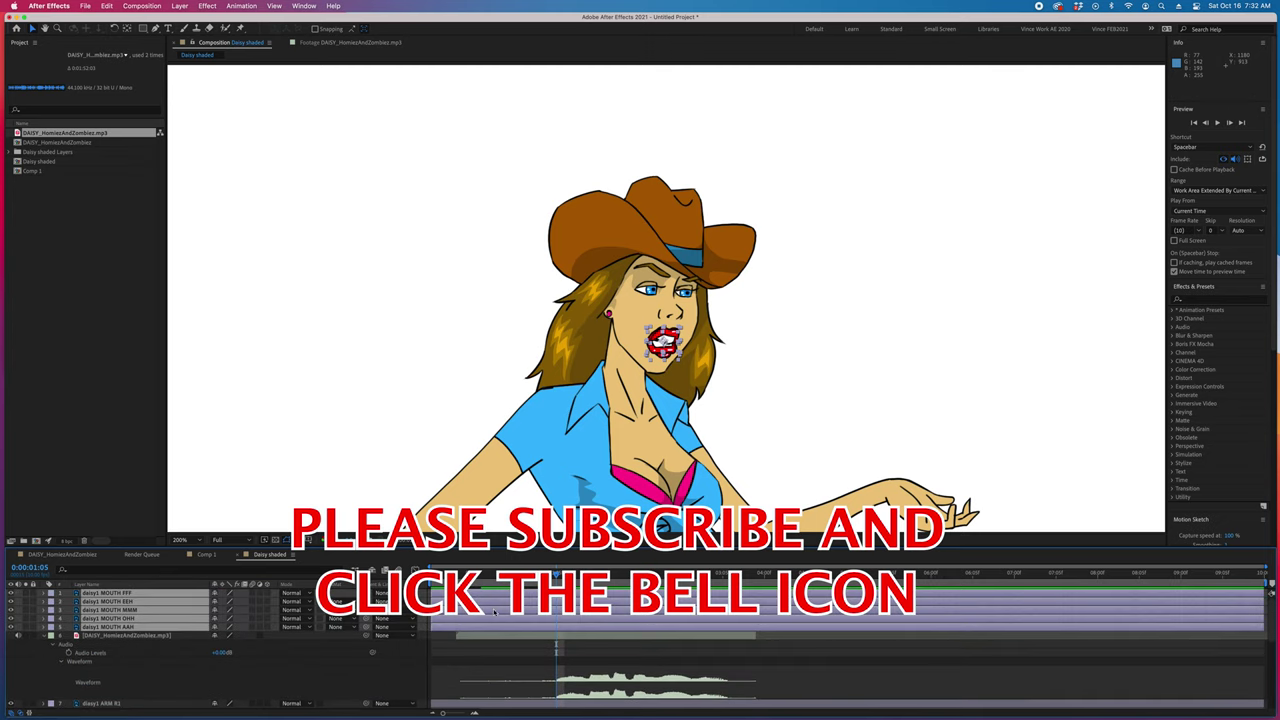
Step: Add opacity keyframes to all five MOUTH layers at 0:00:01:05
key(t)
click(69, 602)
click(534, 671)
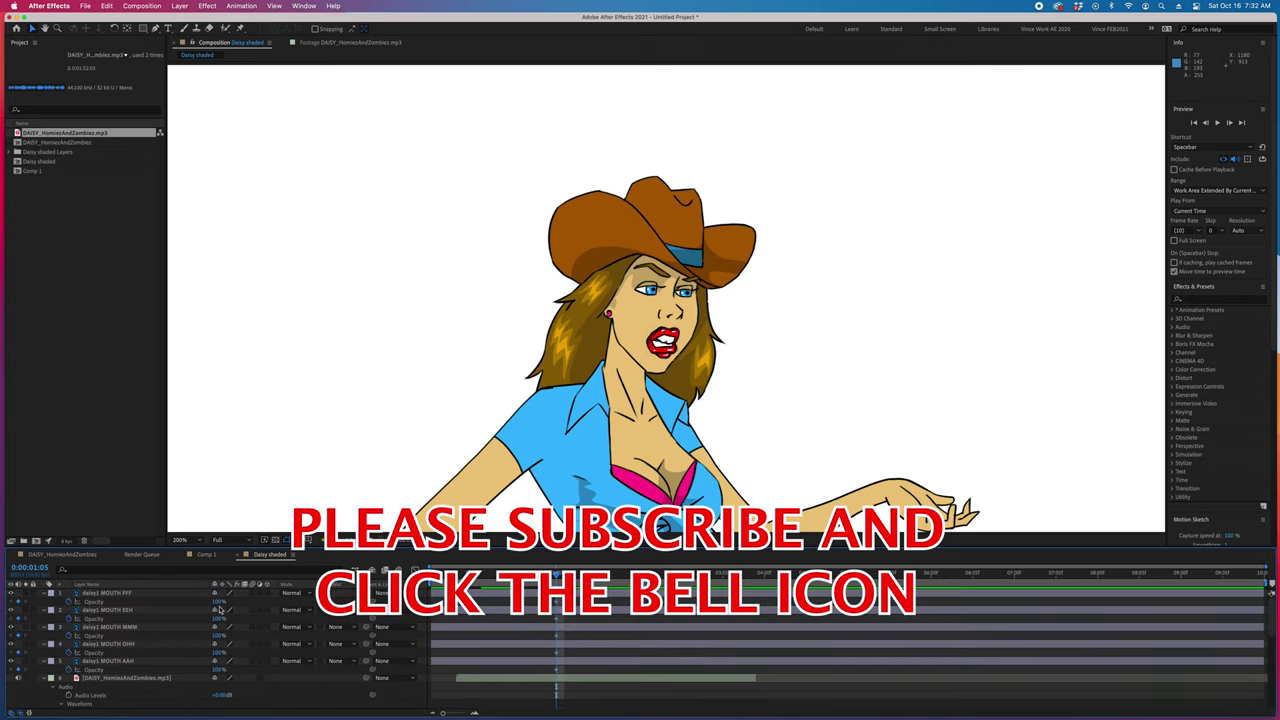
click(487, 594)
Step: Move the MOUTH MMM layer below MOUTH AAH and set the other four mouth layers' opacity to 0%
drag(138, 629, 142, 676)
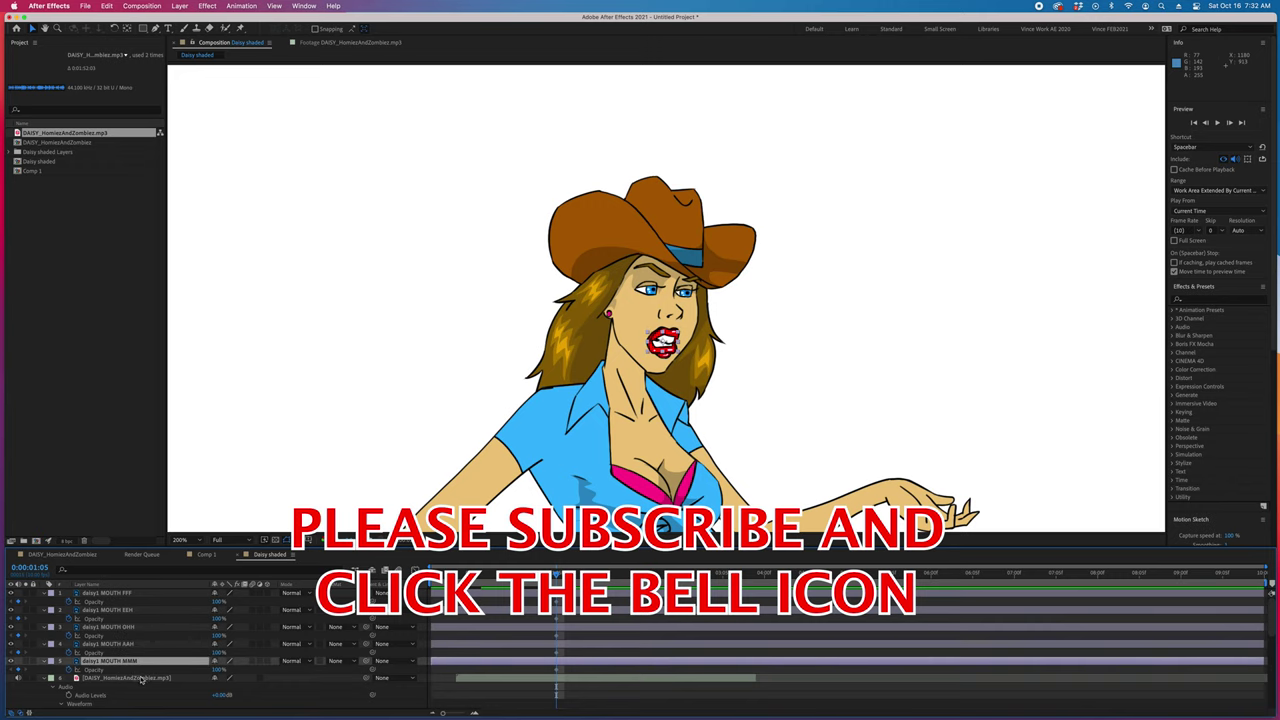
click(133, 646)
shift+click(130, 594)
drag(217, 653, 107, 660)
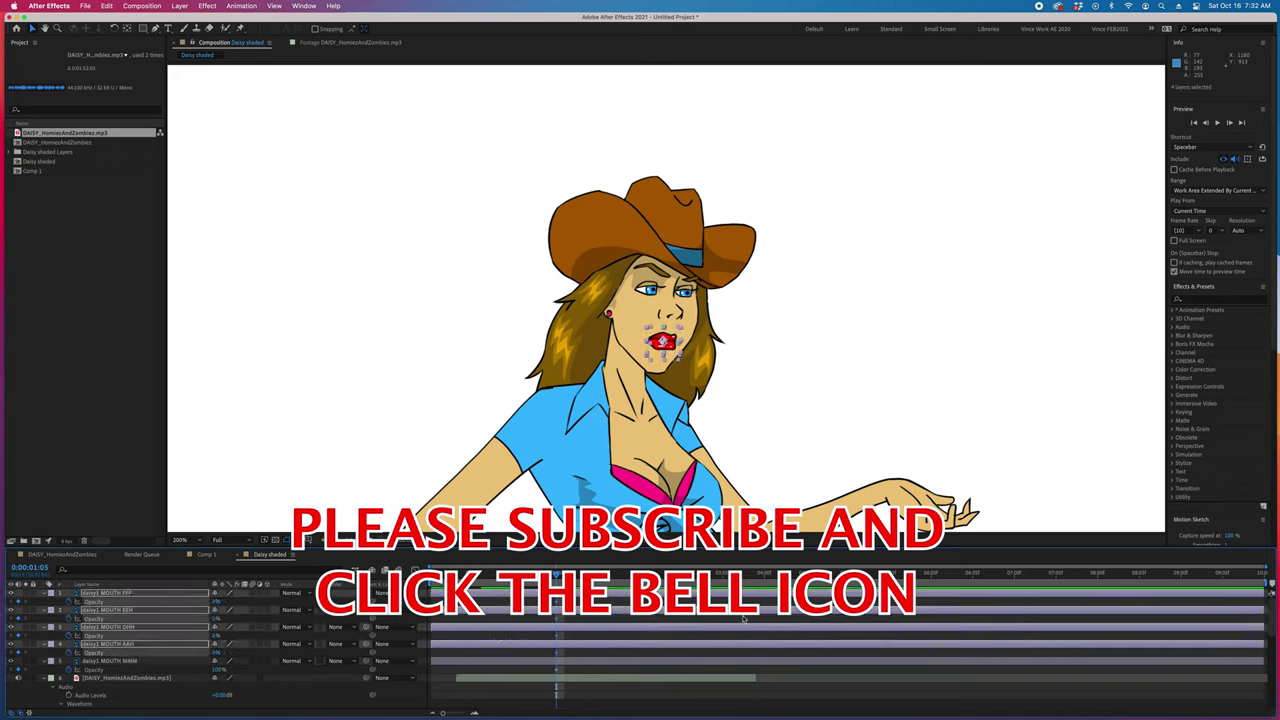
Step: Shift the opacity keyframes of all five MOUTH layers one frame earlier
click(788, 677)
drag(560, 577, 544, 674)
scroll(605, 645, down, 5)
scroll(557, 603, up, 5)
Step: At 0:00:01:05, set the opacity of MOUTH OHH to 100% and MOUTH MMM to 0%
click(556, 577)
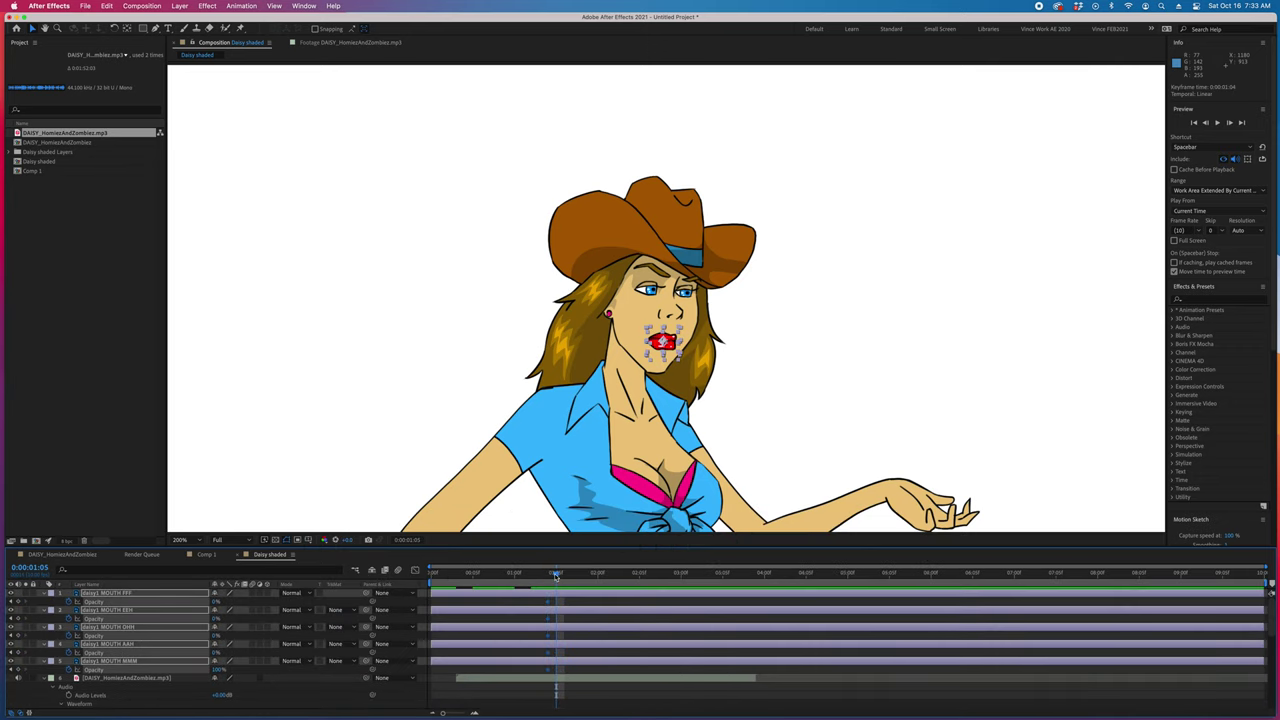
click(799, 689)
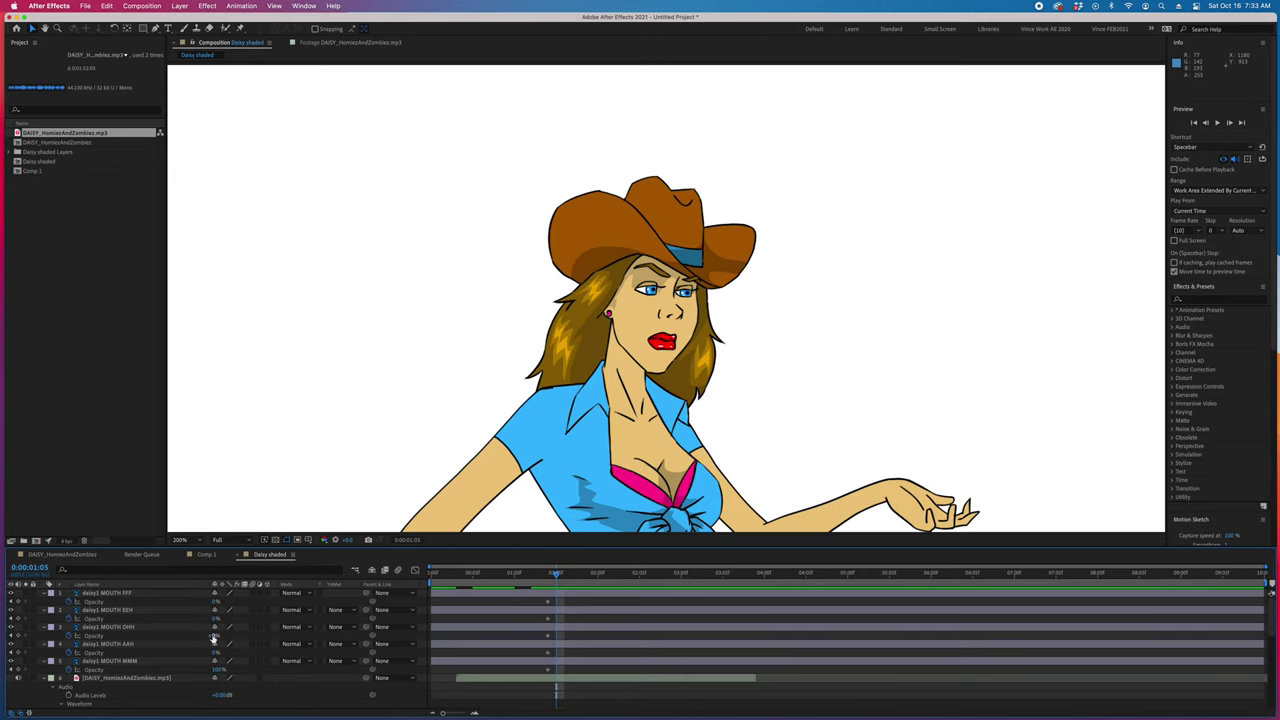
drag(214, 637, 412, 651)
drag(218, 670, 100, 684)
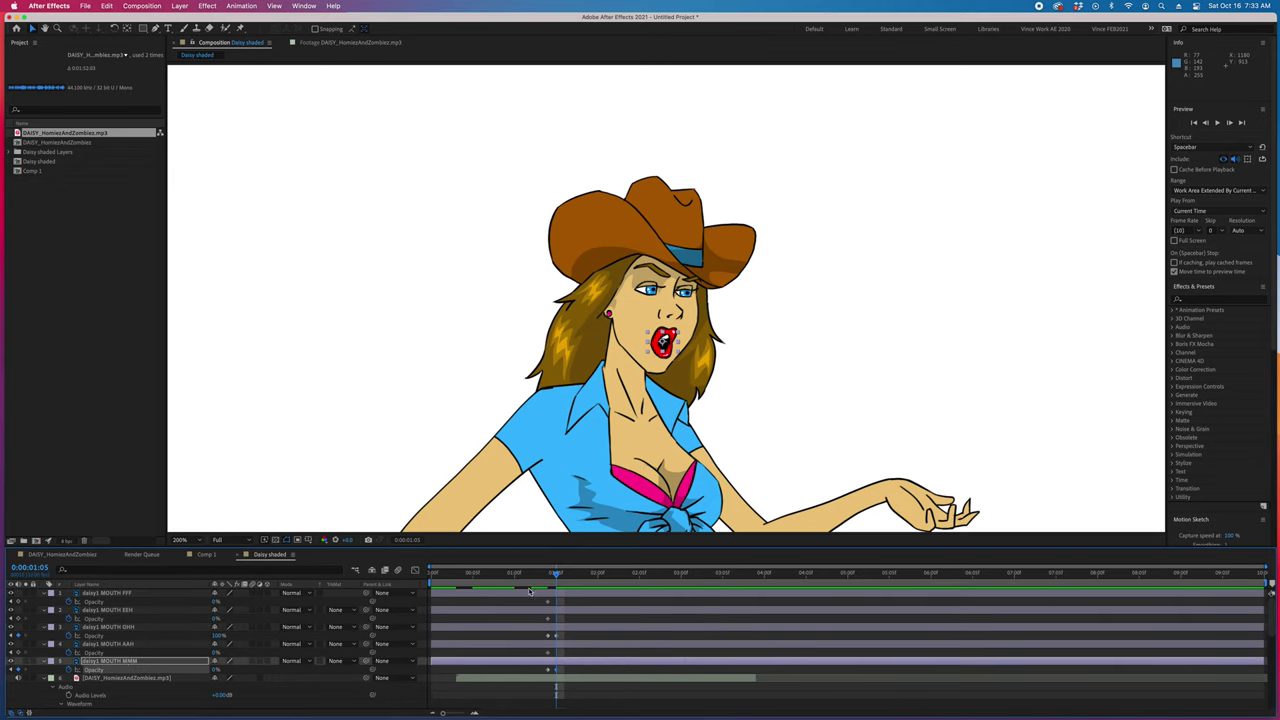
Step: Add opacity keyframes at 0:00:01:07 on MOUTH OHH and MOUTH MMM to hold the open mouth
mouse_move(556, 574)
mouse_down()
mouse_move(534, 574)
mouse_move(592, 577)
mouse_move(569, 578)
mouse_up()
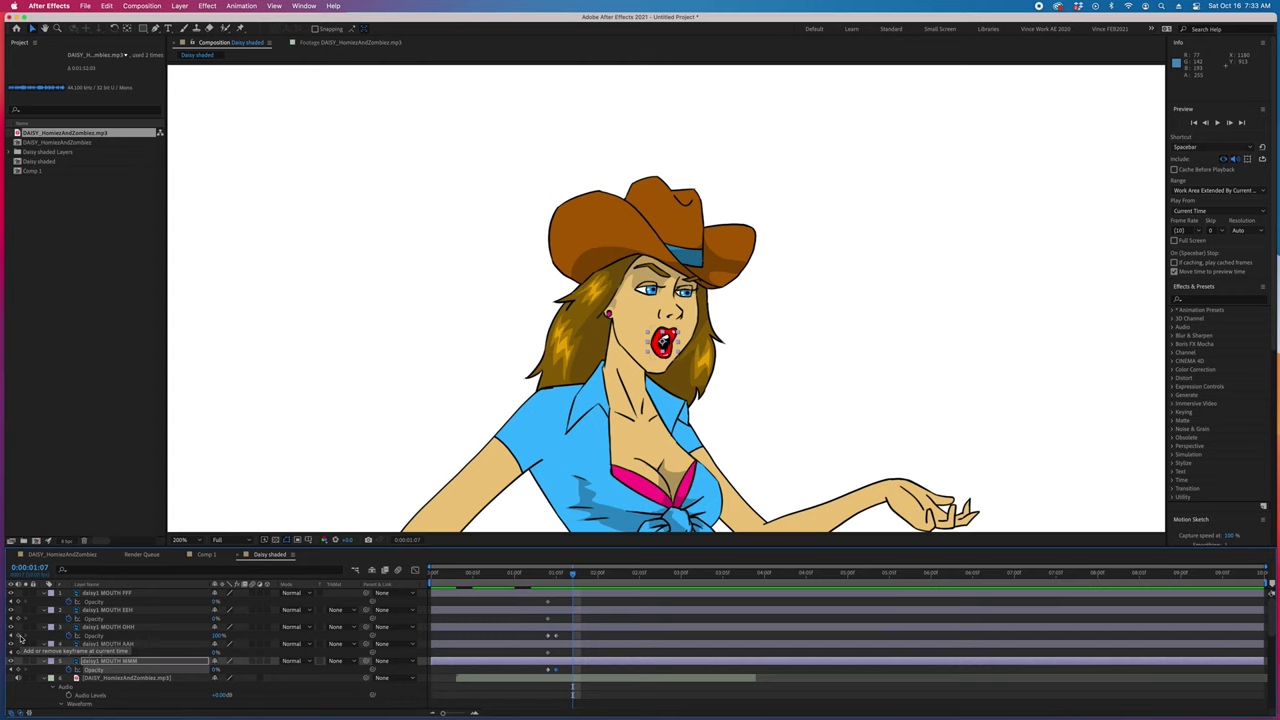
click(20, 636)
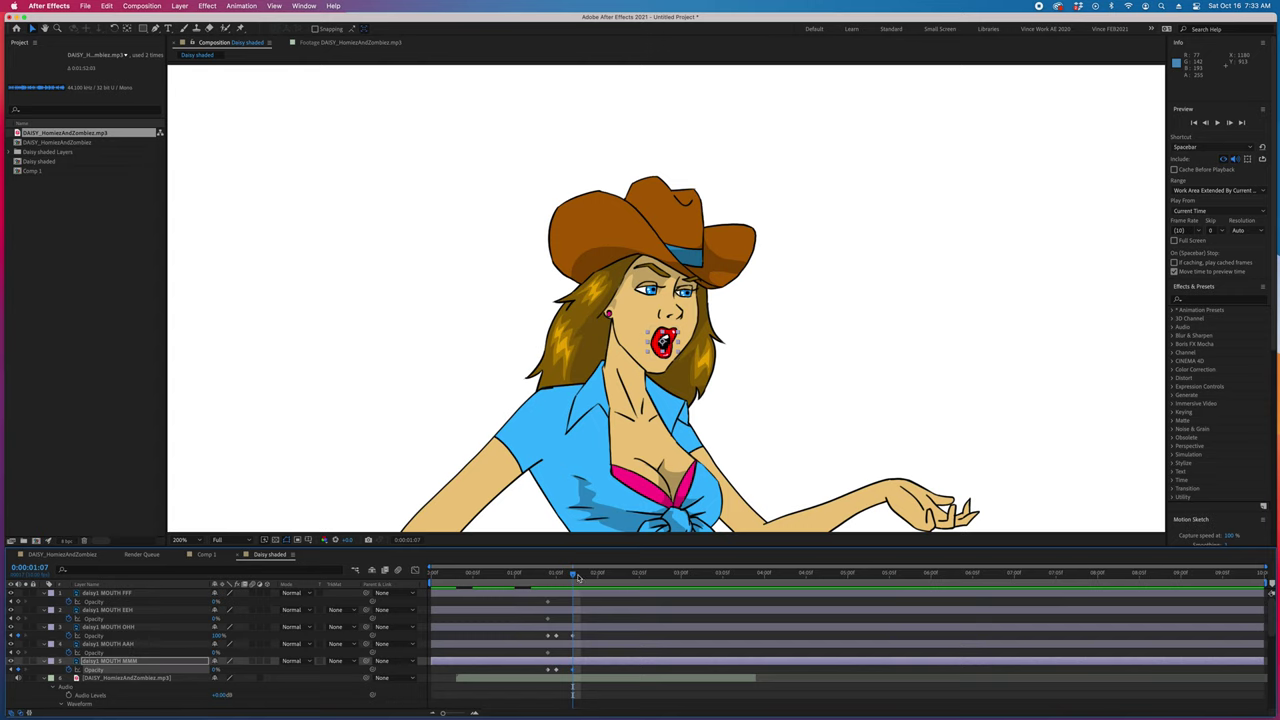
Step: At 0:00:01:08, paste earlier opacity keyframes to set MOUTH OHH to 0% and MOUTH MMM to 100%
drag(577, 577, 582, 577)
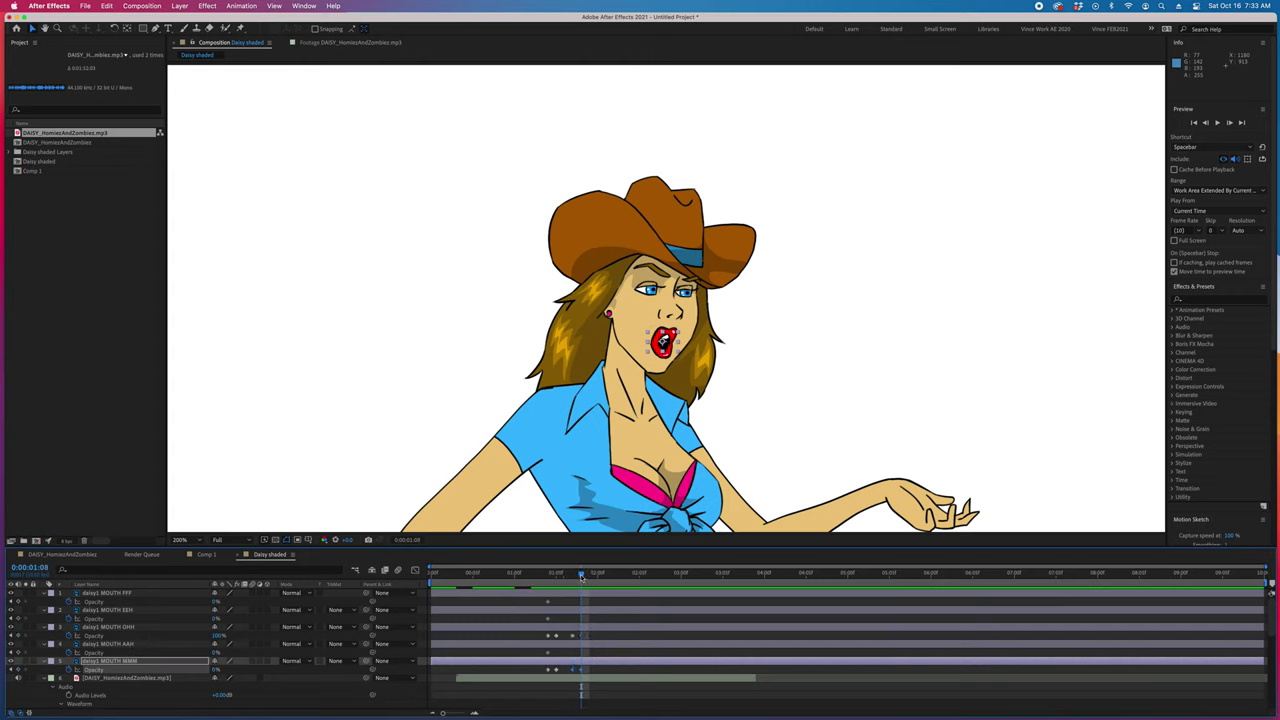
click(548, 636)
key(super+c)
key(super+v)
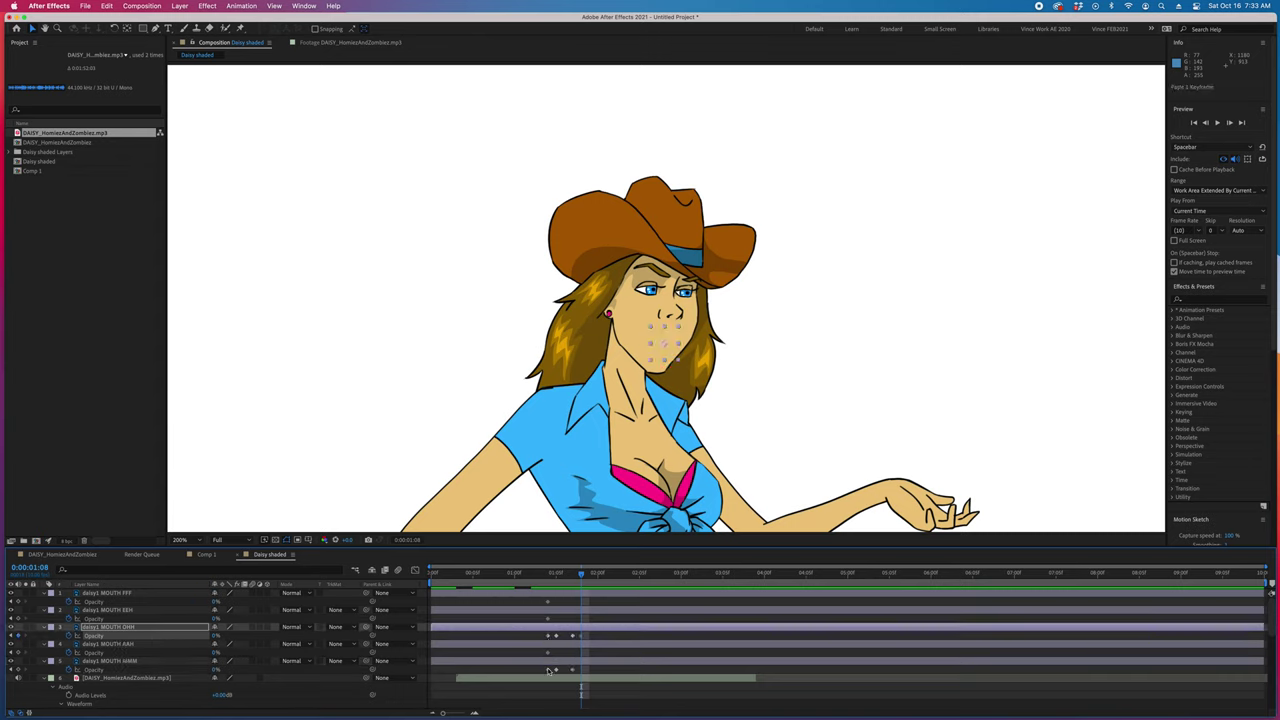
click(548, 670)
key(super+v)
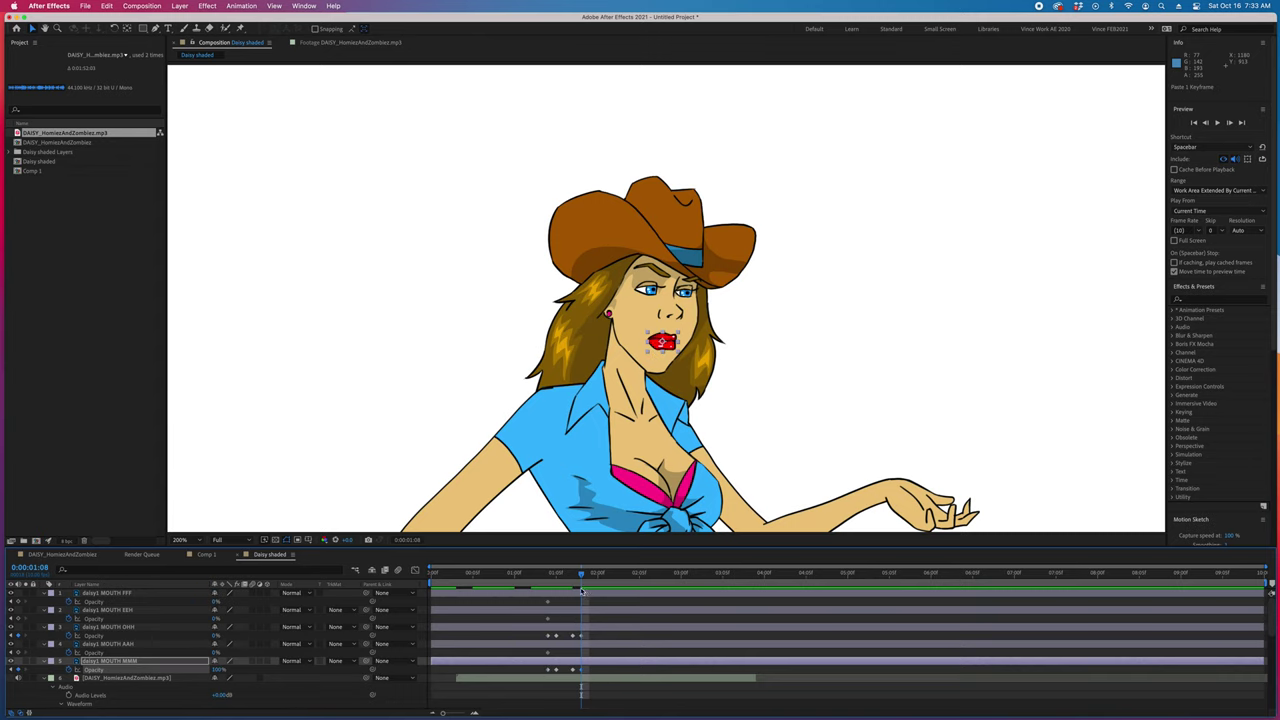
Step: Add opacity keyframes at 0:00:01:09 on MOUTH OHH and MOUTH MMM to hold the closed mouth
mouse_move(581, 574)
mouse_down()
mouse_move(551, 574)
mouse_move(590, 576)
mouse_up()
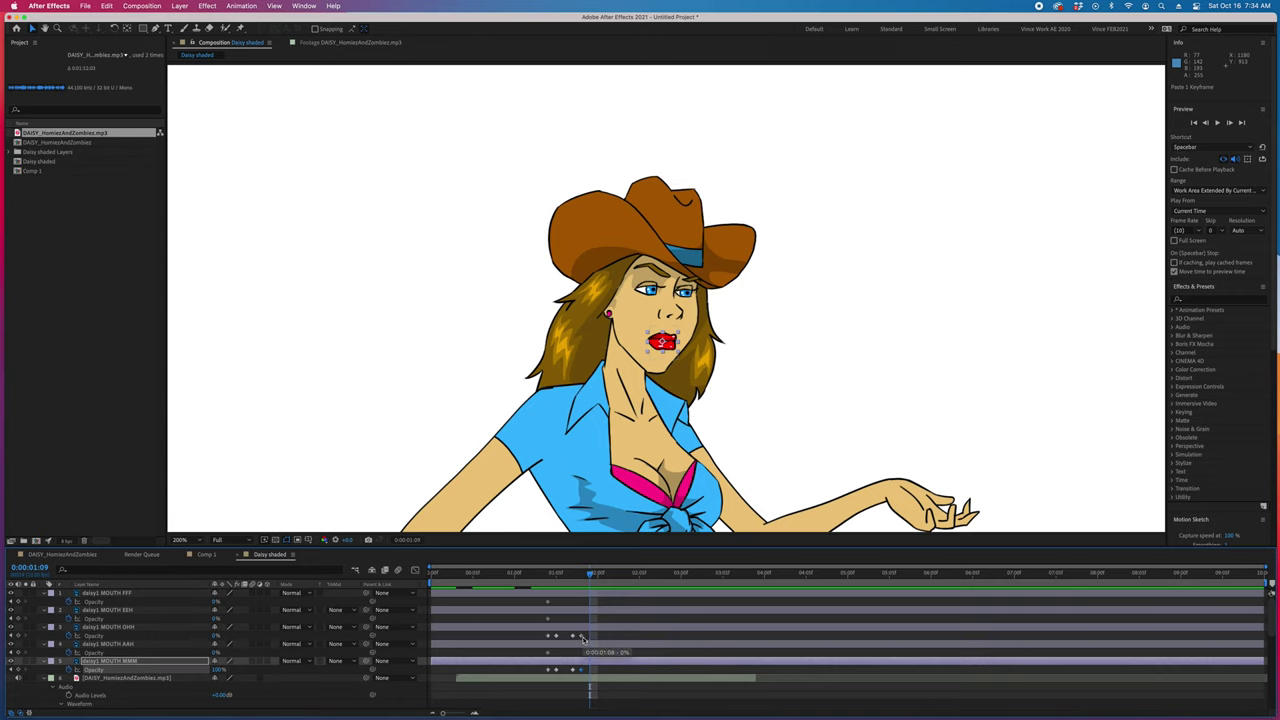
click(19, 636)
click(18, 669)
Step: At 0:00:02:00, paste copies of the 0:00:01:07 opacity keyframes, giving MOUTH OHH 100% and MOUTH MMM 0%
mouse_move(590, 574)
mouse_down()
mouse_move(569, 574)
mouse_move(598, 574)
mouse_up()
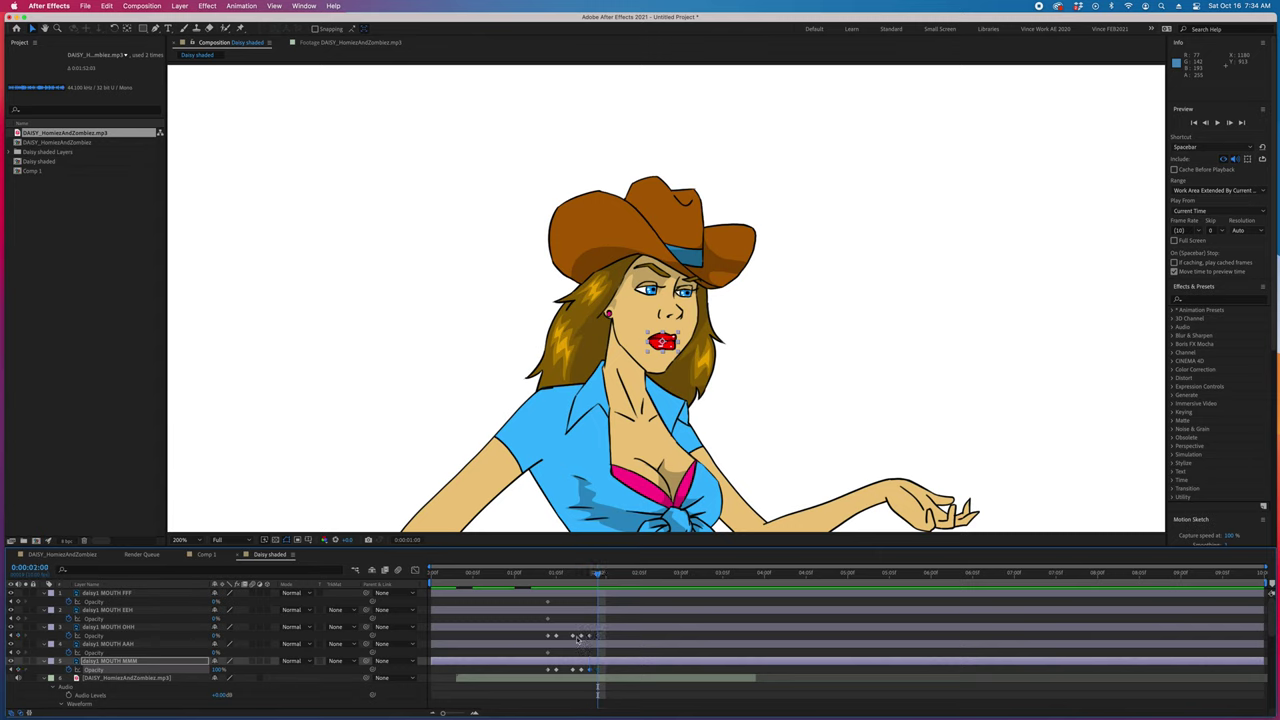
click(573, 637)
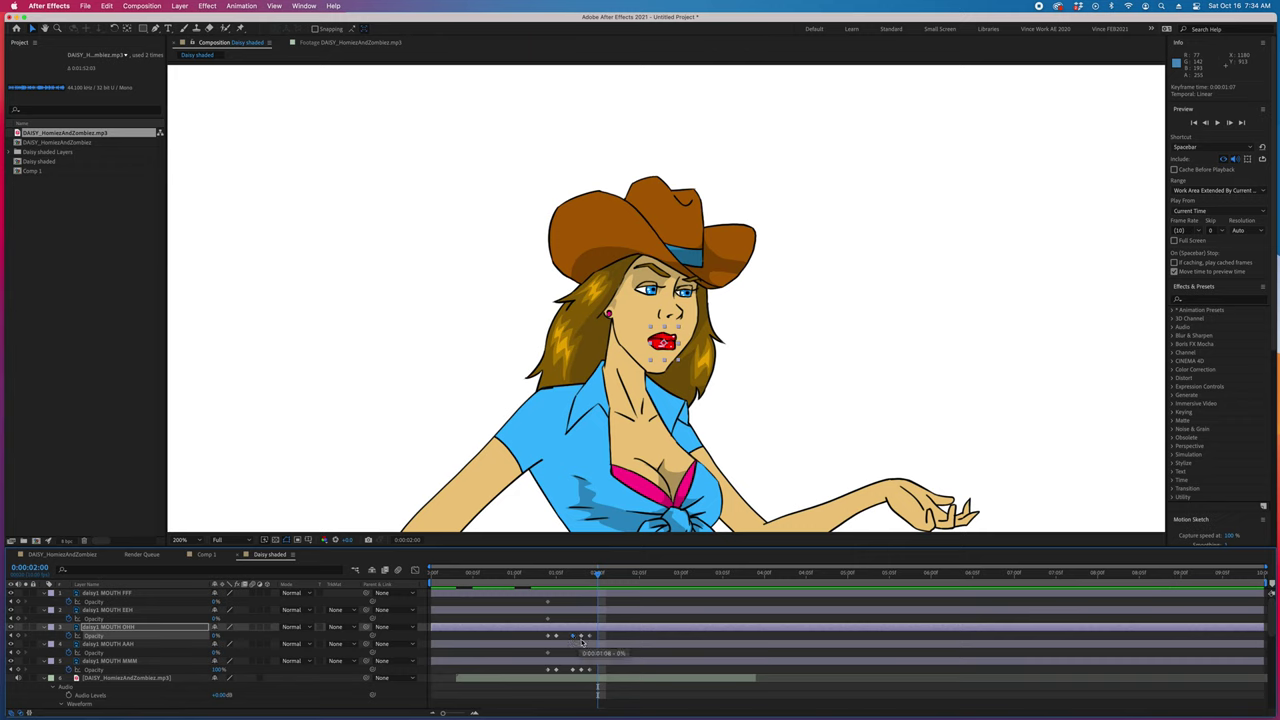
key(super+c)
key(super+v)
click(576, 673)
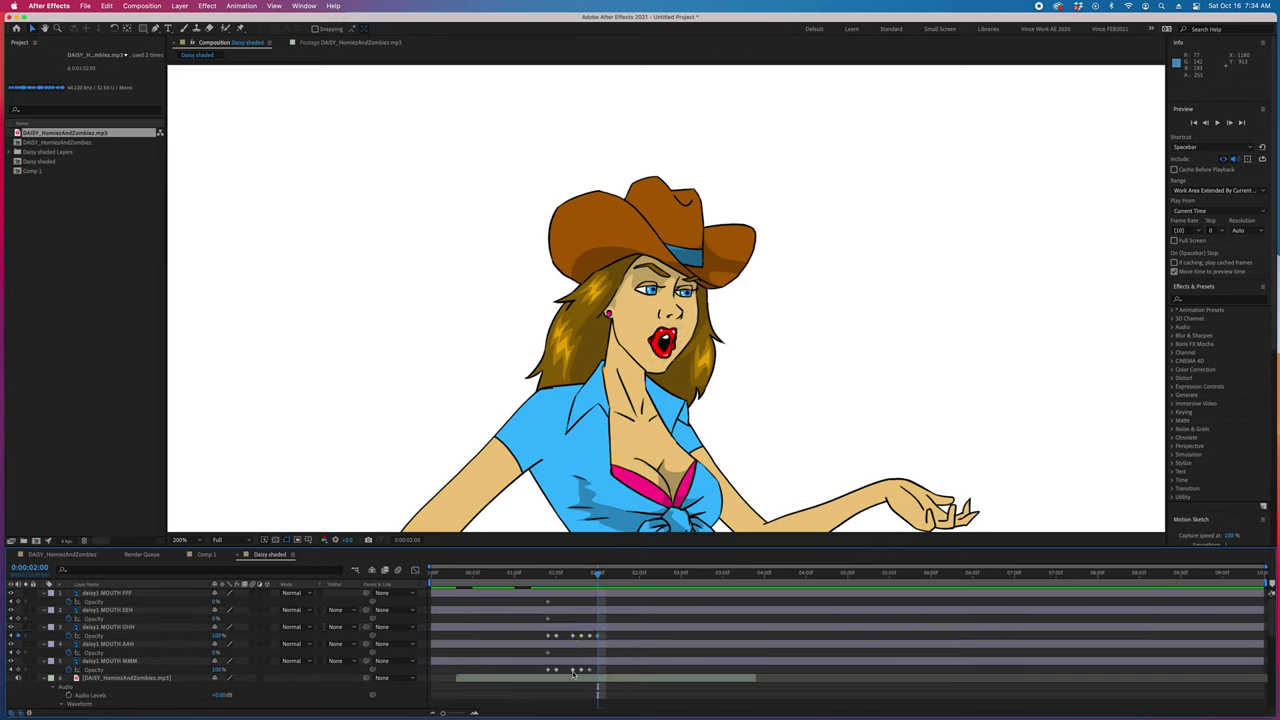
click(573, 670)
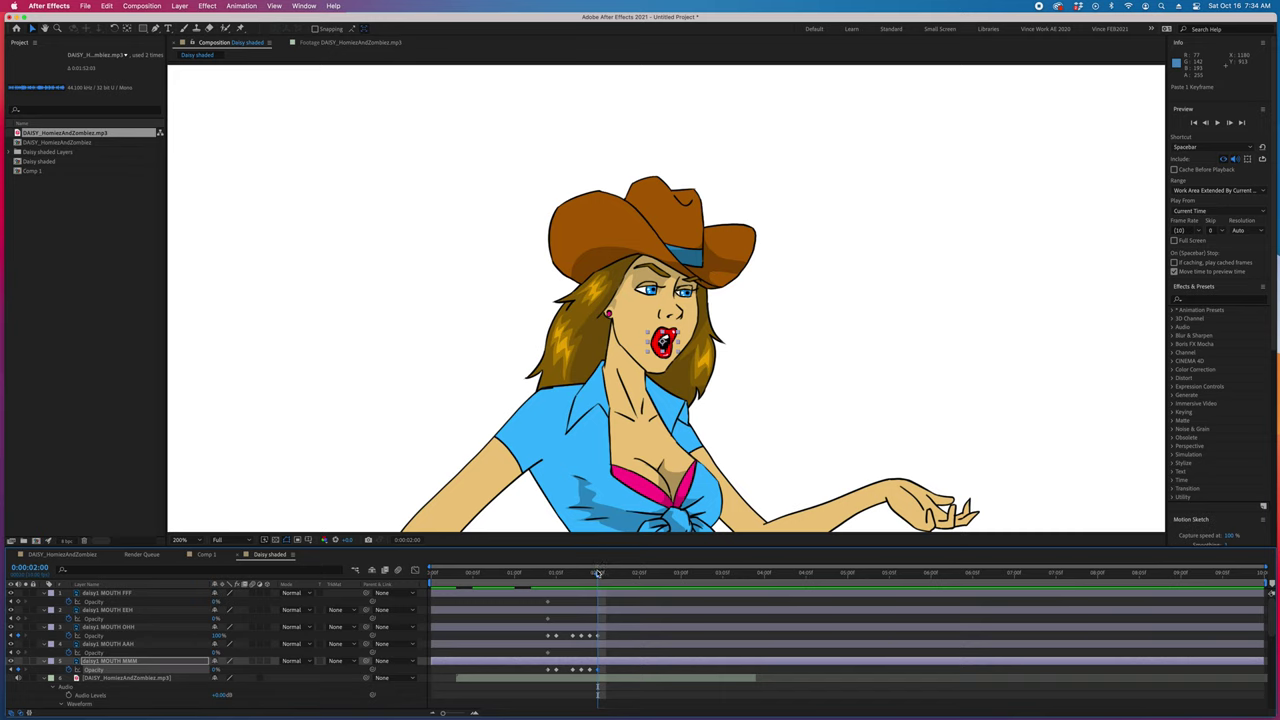
Step: Add opacity keyframes at 0:00:02:01 on MOUTH OHH and MOUTH AAH to hold their current values
drag(598, 573, 606, 601)
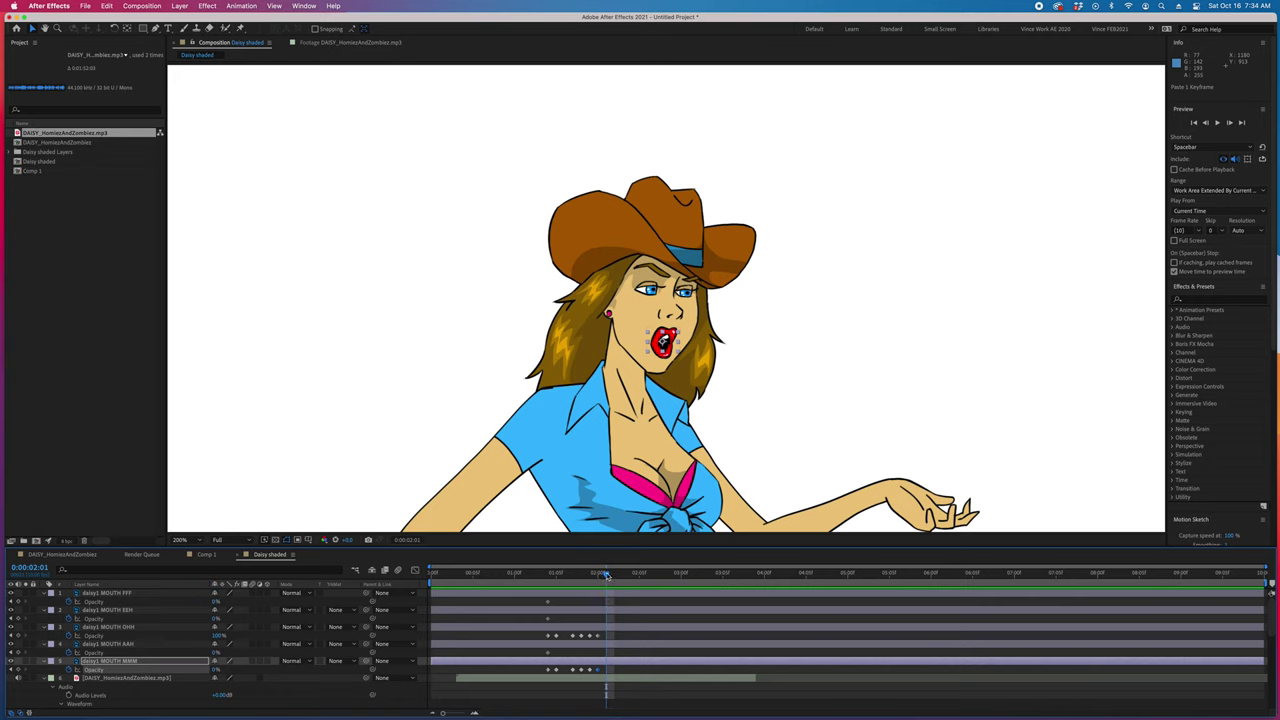
click(20, 637)
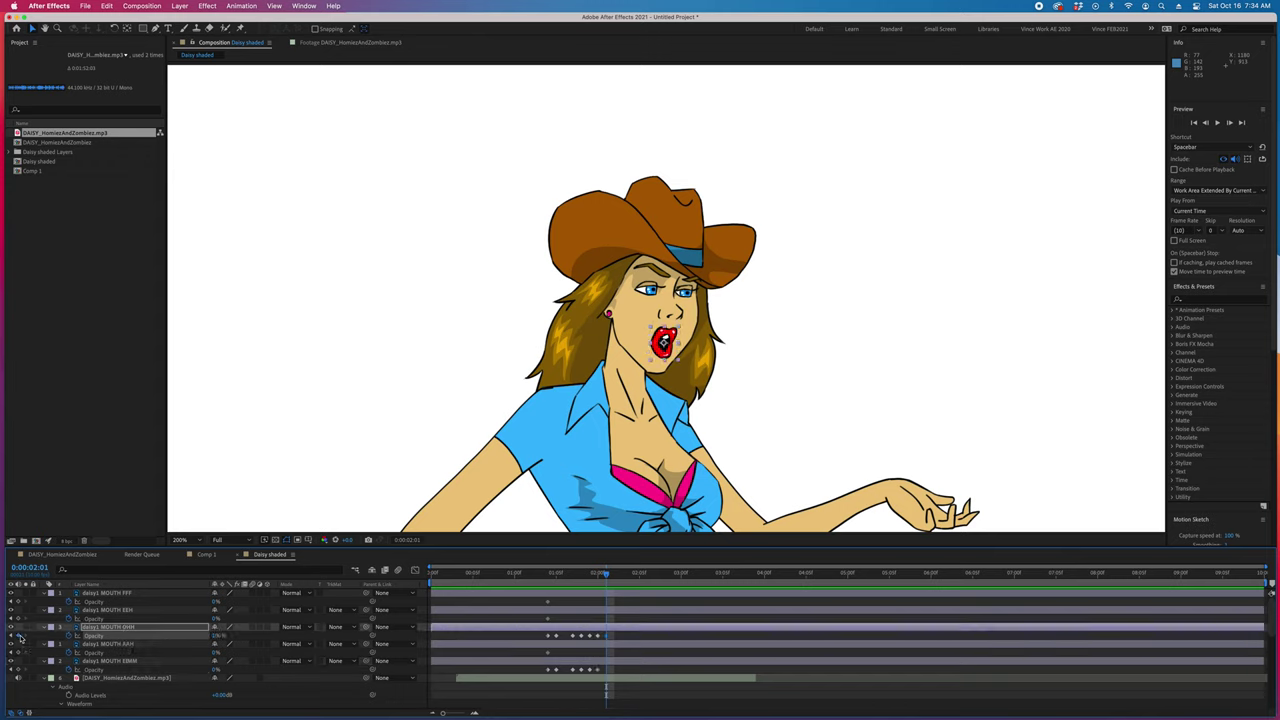
click(20, 653)
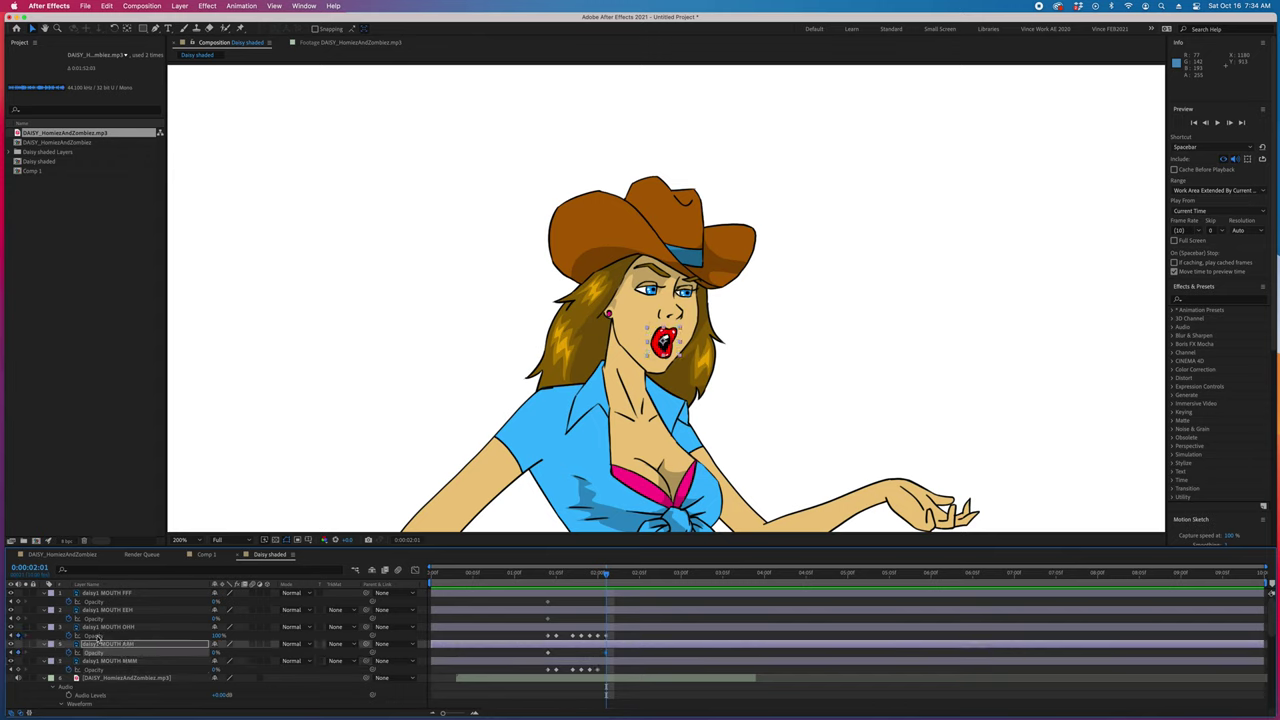
Step: At 0:00:02:02, set the opacity of MOUTH AAH to 100% and MOUTH OHH to 0%
key(Page_Down)
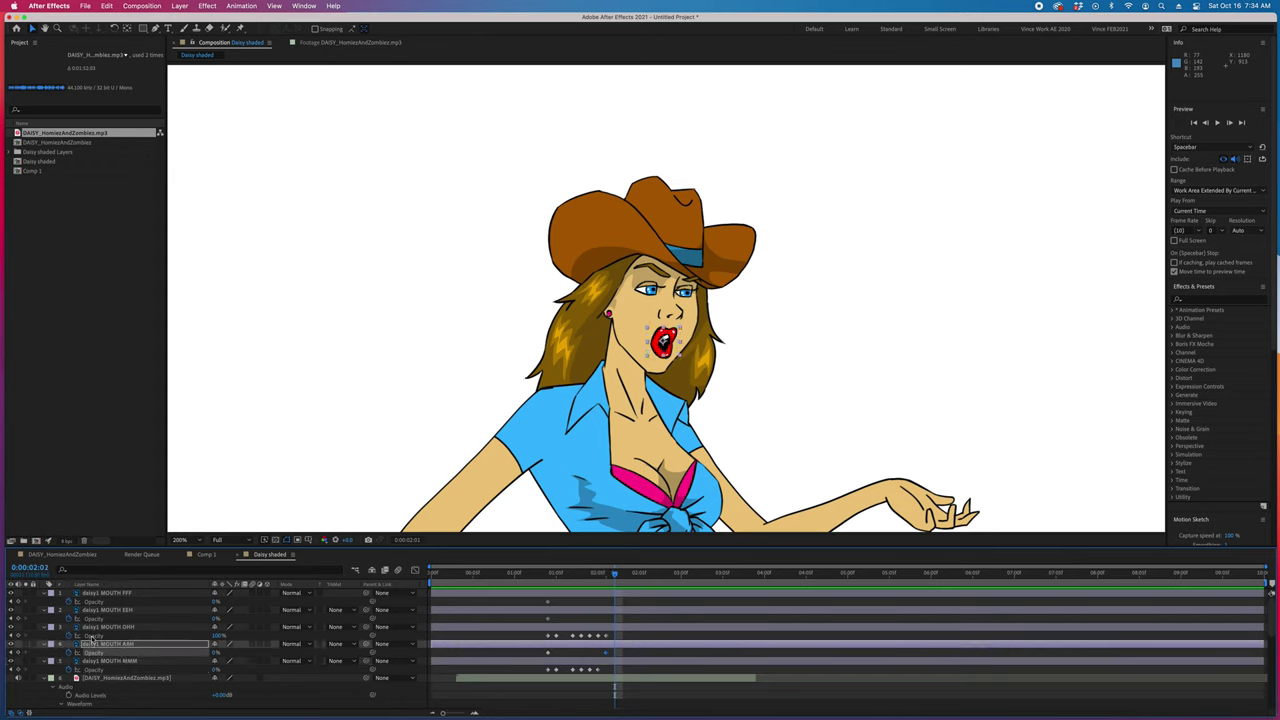
drag(213, 654, 370, 660)
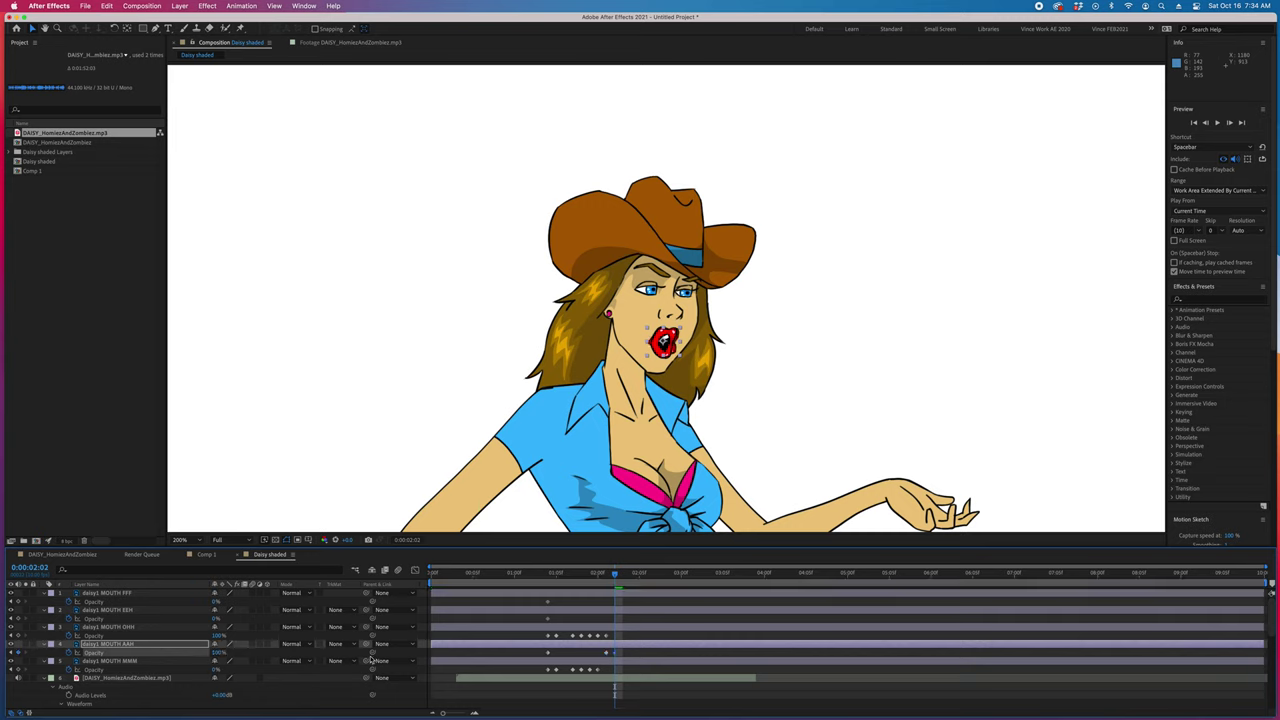
click(219, 637)
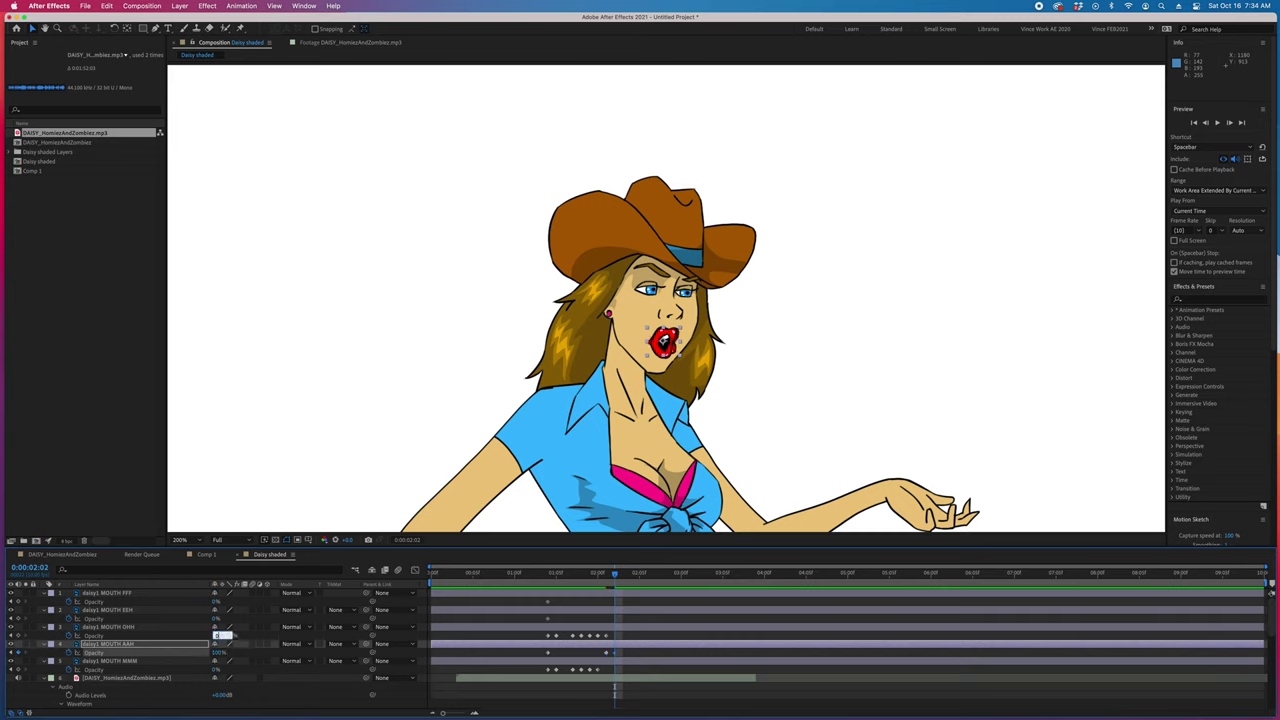
text(0)
key(Return)
Step: Hold MOUTH FFF with an opacity keyframe at 0:00:02:02, and at 0:00:02:03 set MOUTH FFF to 100% and MOUTH AAH to 0%
mouse_move(614, 576)
mouse_down()
mouse_move(589, 576)
mouse_move(651, 577)
mouse_move(462, 582)
mouse_move(631, 585)
mouse_move(618, 586)
mouse_up()
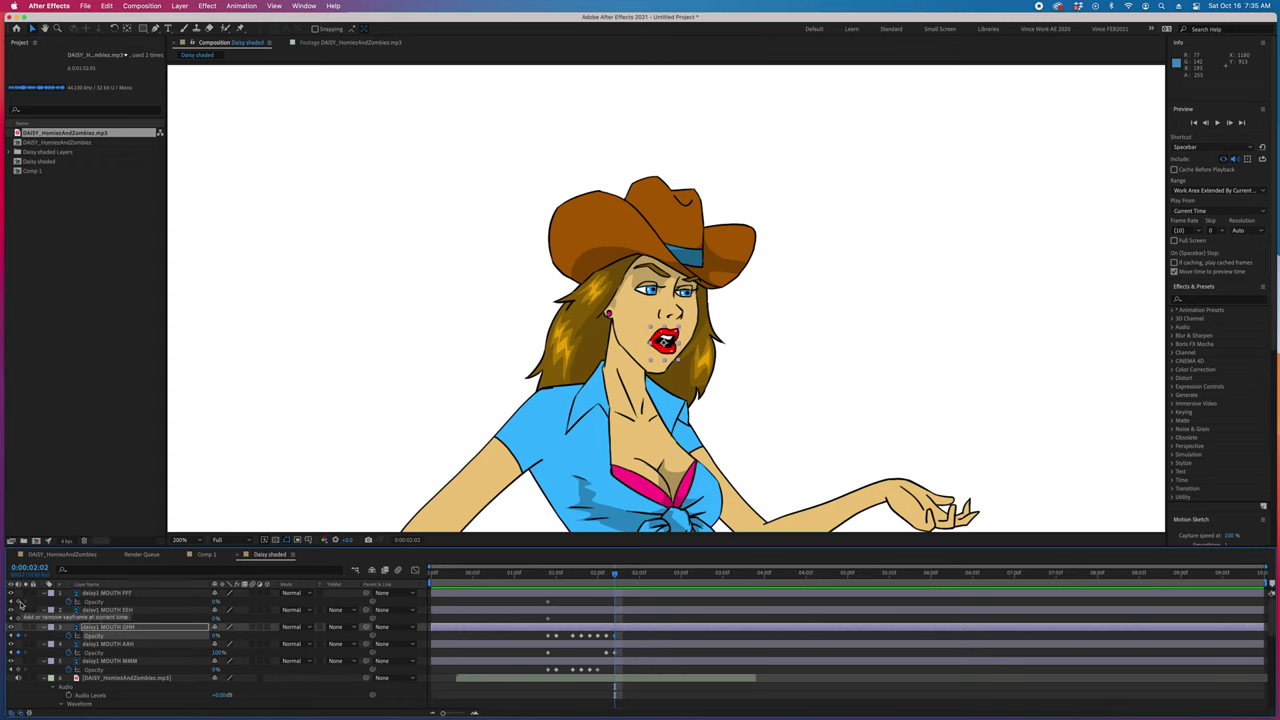
click(20, 603)
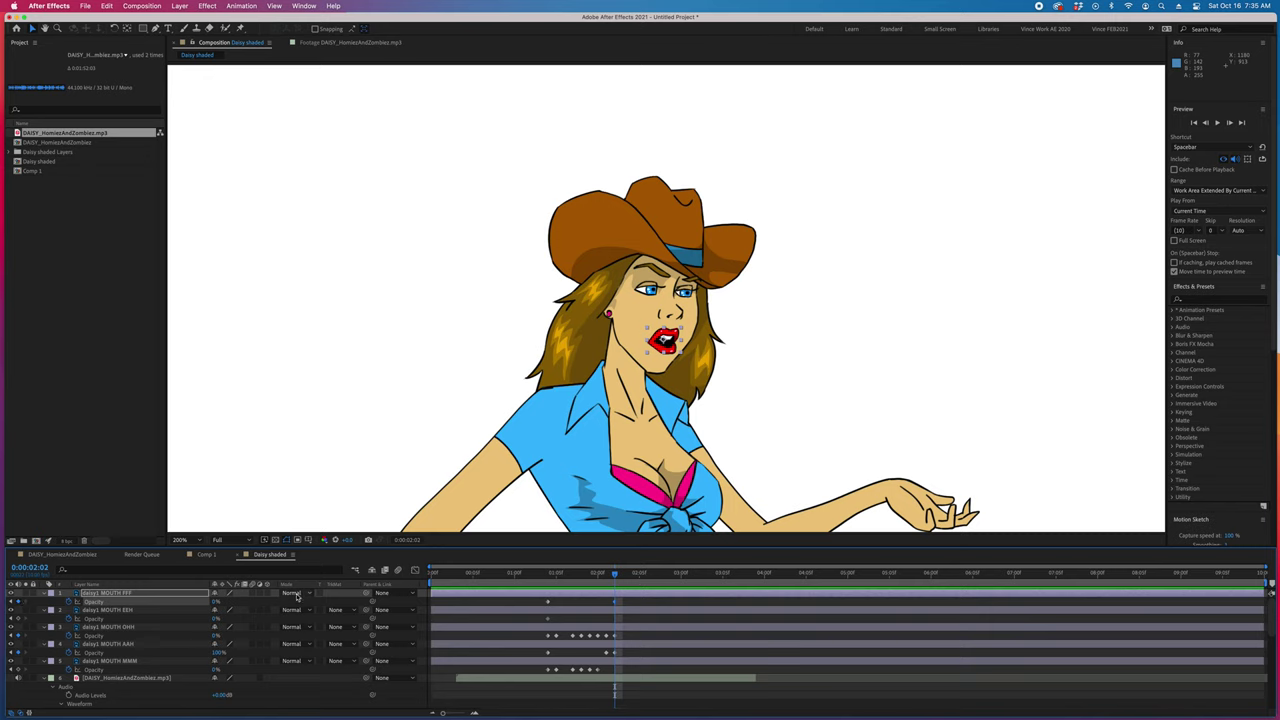
key(Page_Down)
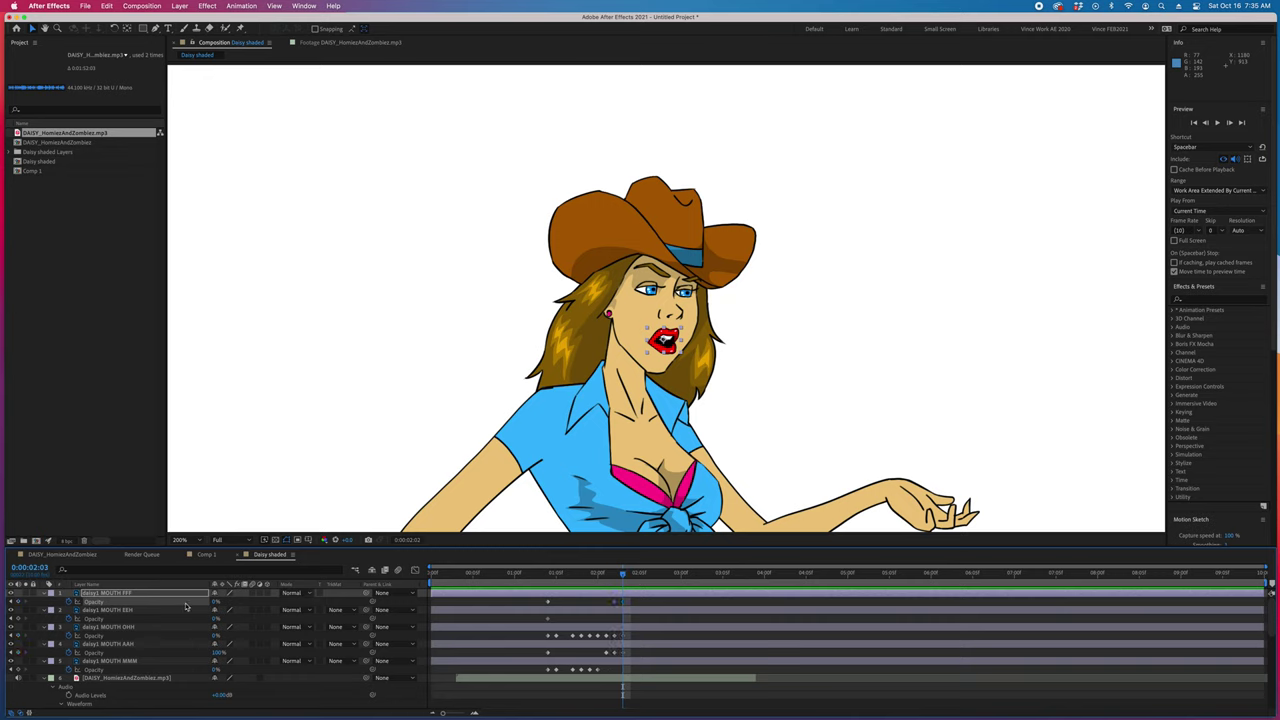
drag(214, 603, 511, 607)
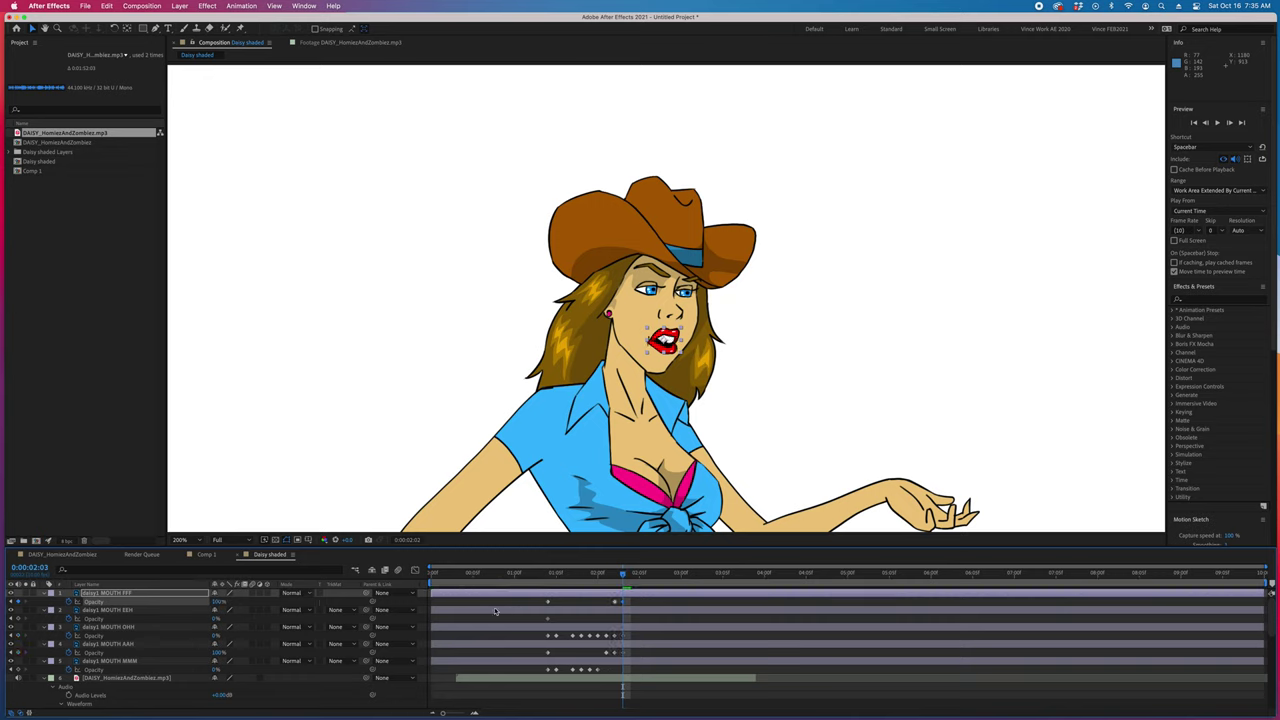
click(217, 653)
text(0)
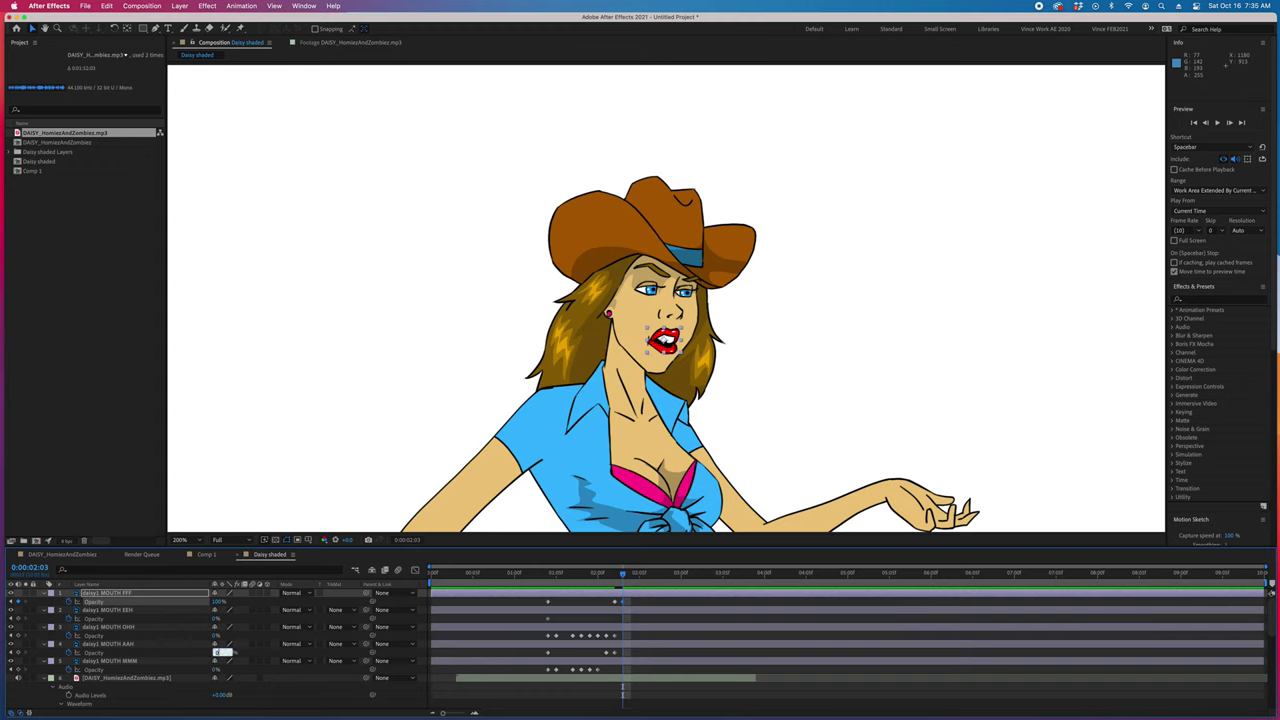
key(Return)
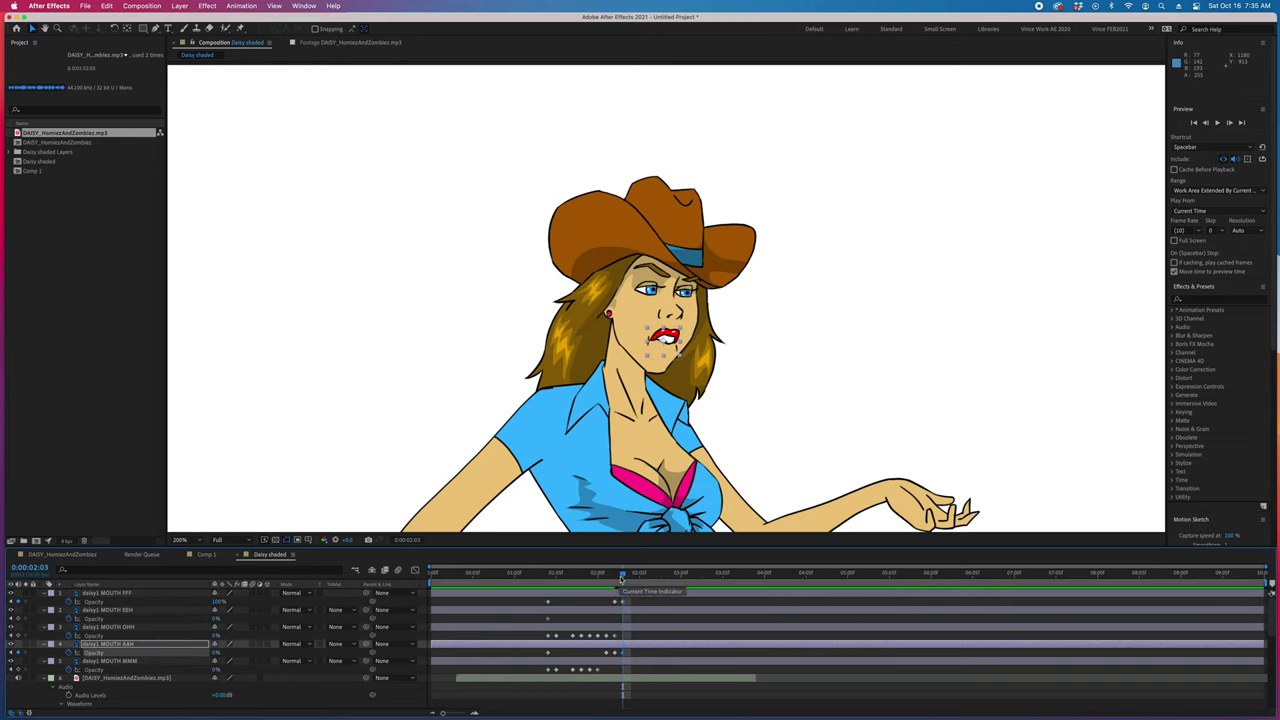
Step: At 0:00:02:04, paste the 0:00:02:02 opacity keyframes to return MOUTH FFF to 0% and MOUTH AAH to 100%
mouse_move(620, 575)
mouse_down()
mouse_move(597, 578)
mouse_move(633, 578)
mouse_up()
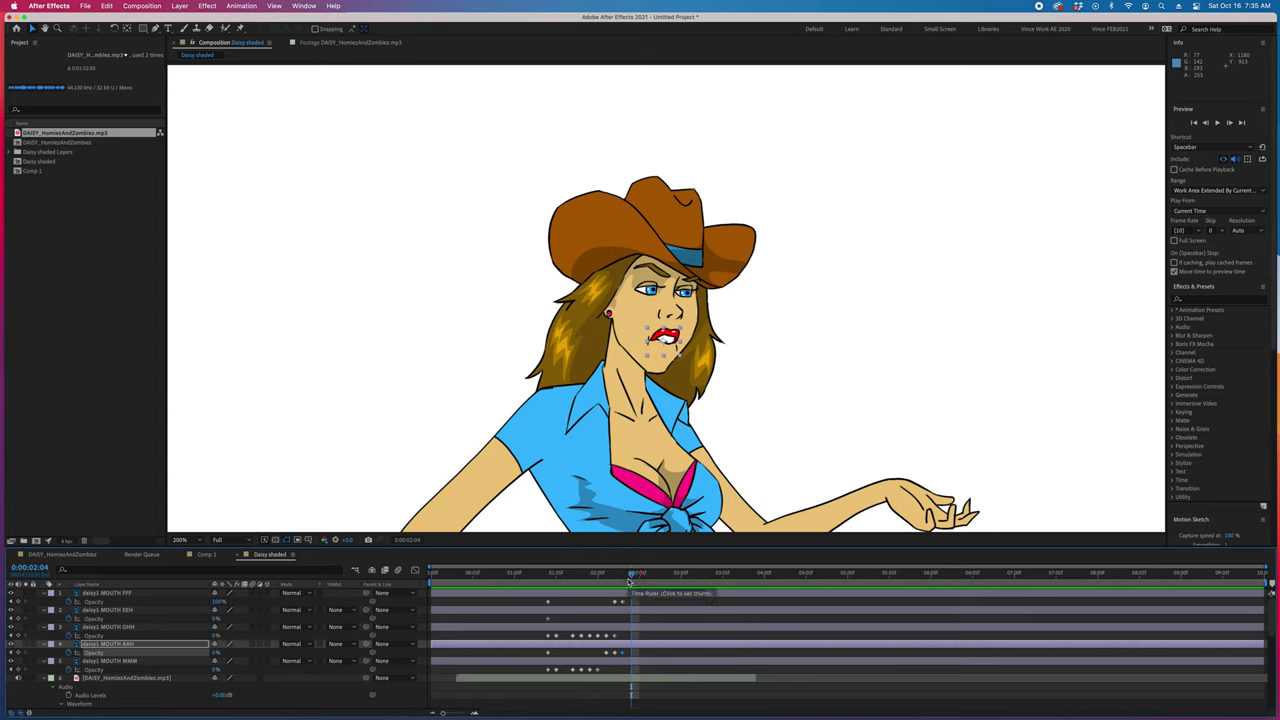
click(617, 603)
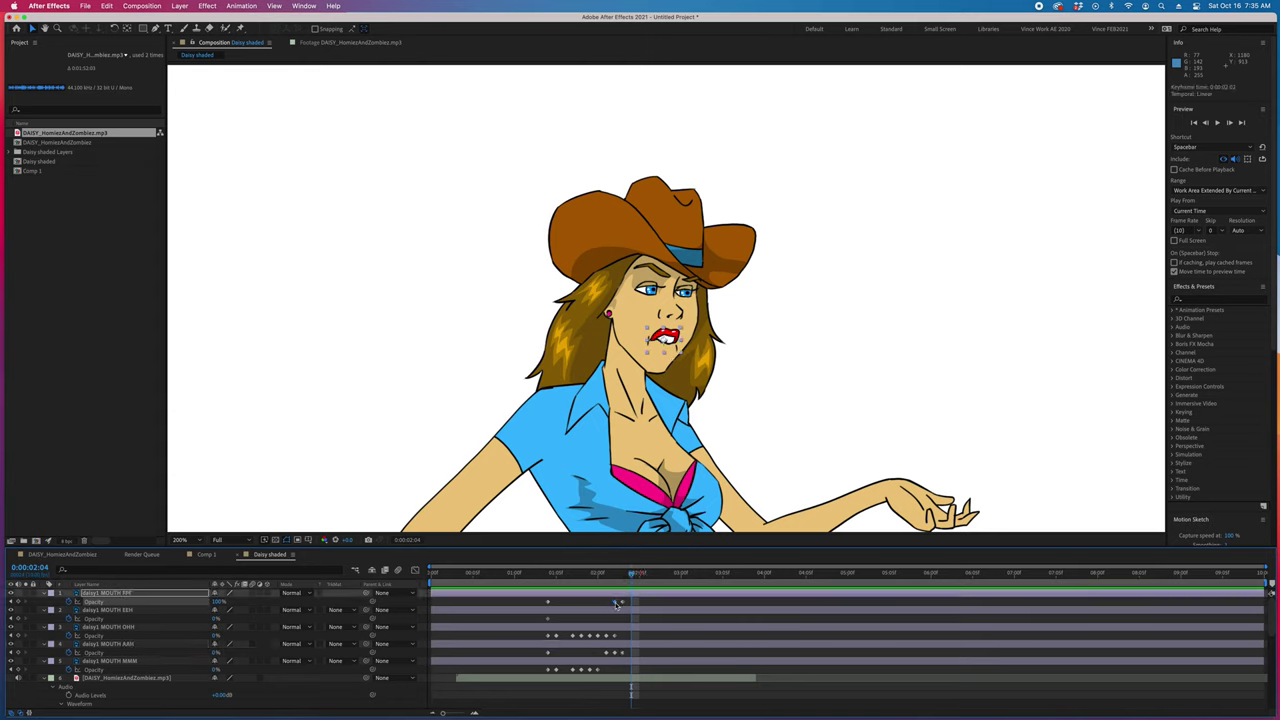
key(super+v)
click(617, 653)
key(super+v)
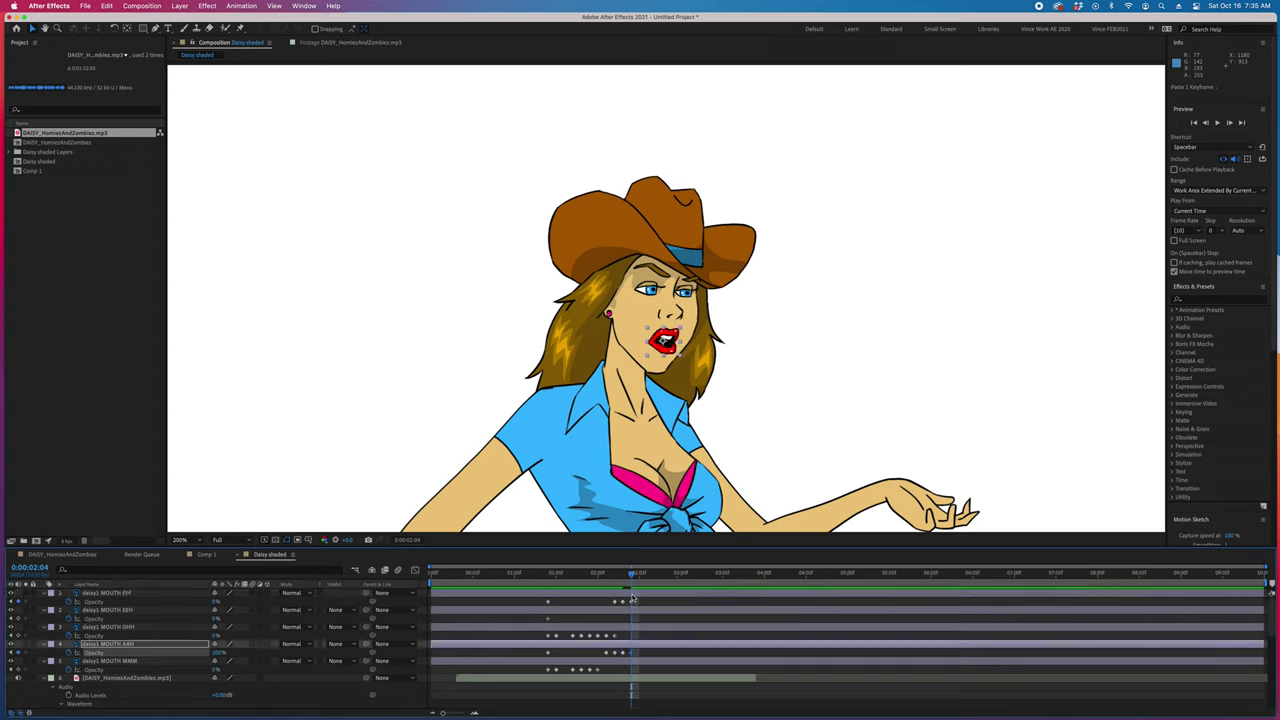
Step: Hide the timeline's Modes column and show the Keys column beside Parent & Link
mouse_move(631, 577)
mouse_down()
mouse_move(603, 577)
mouse_move(636, 578)
mouse_up()
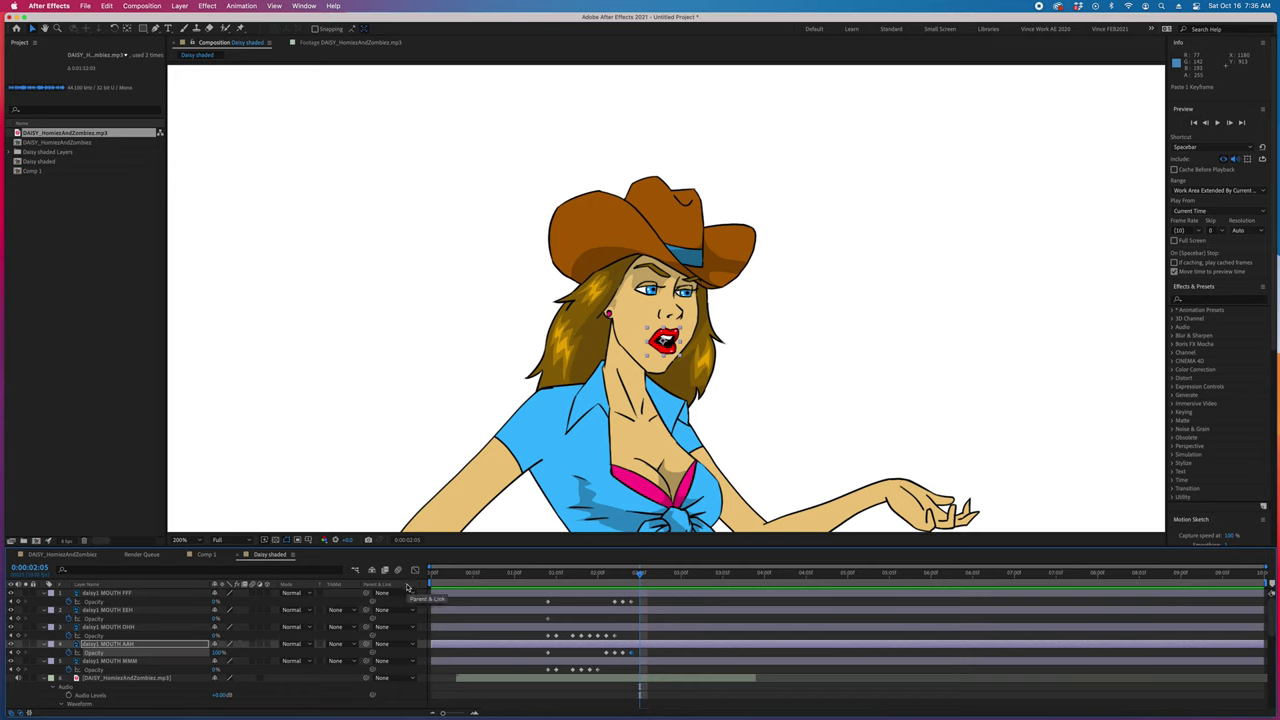
right_click(300, 586)
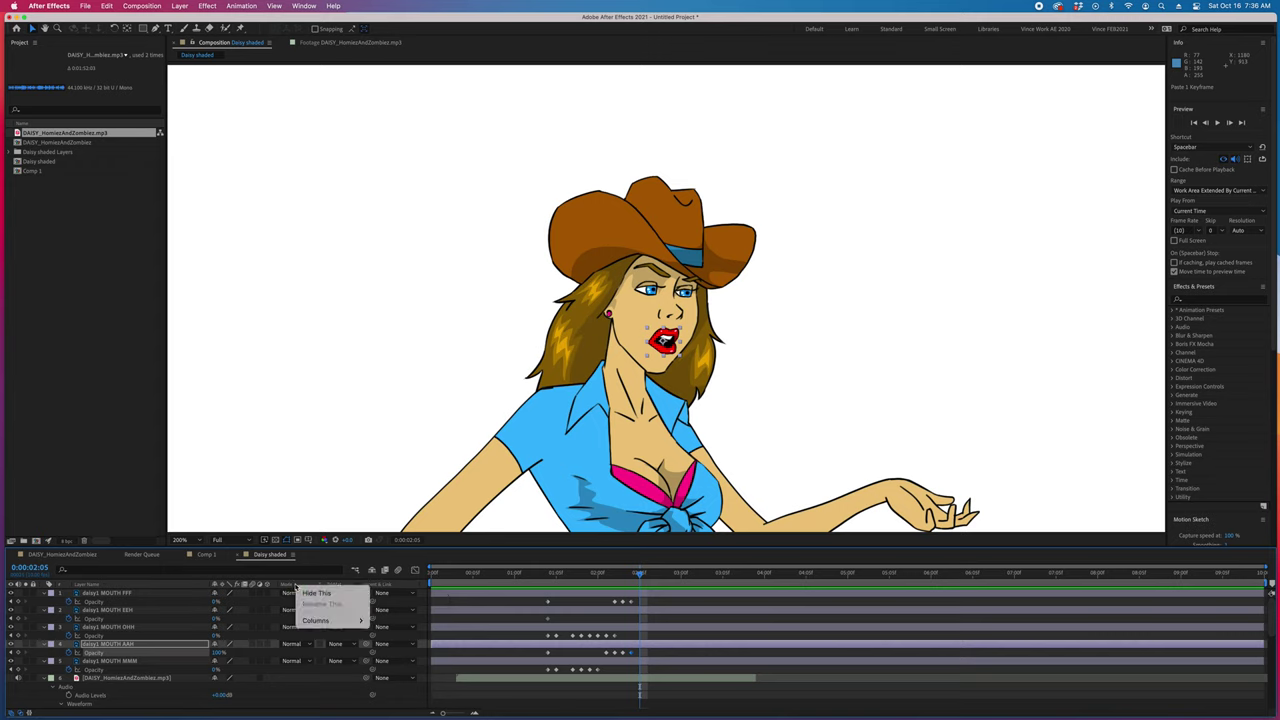
click(305, 592)
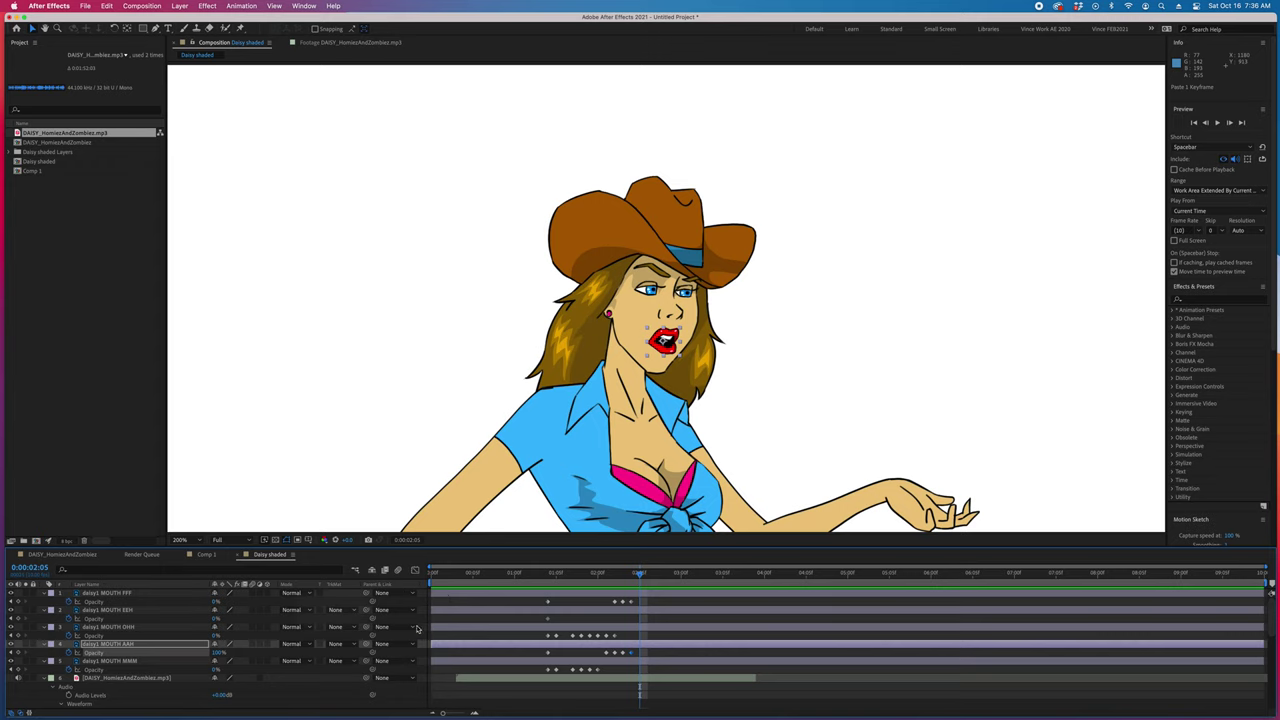
right_click(331, 586)
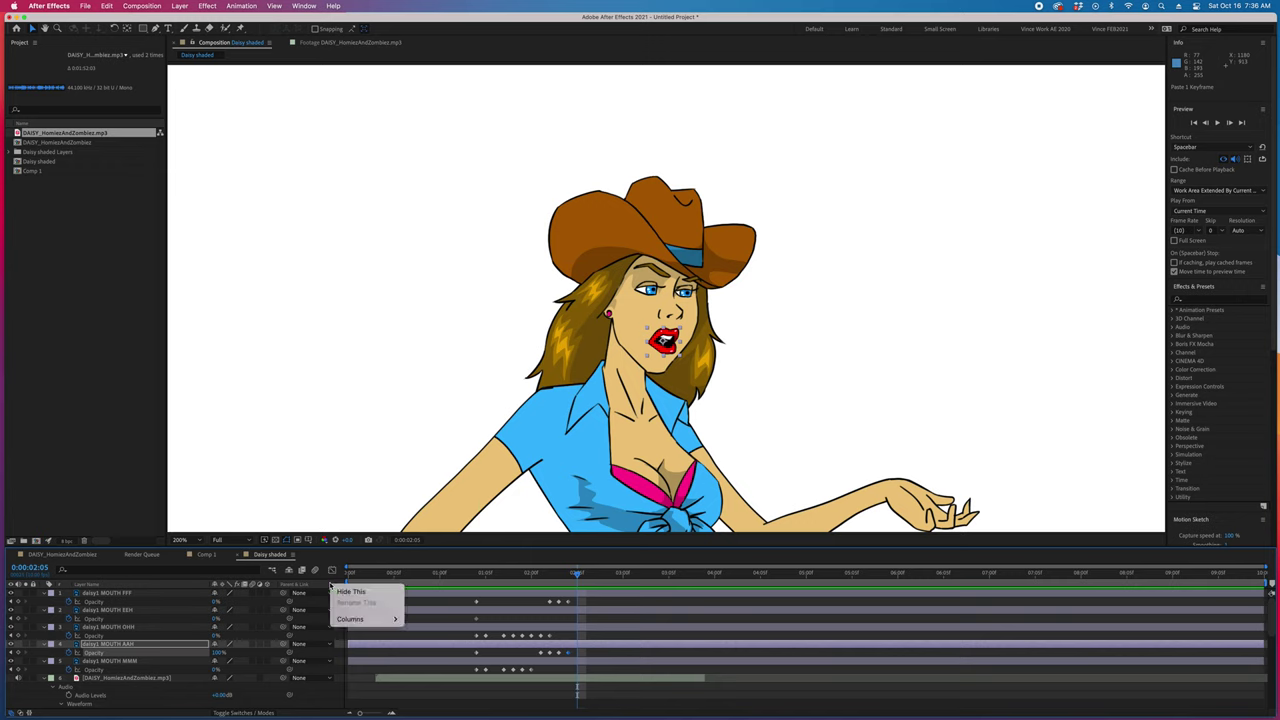
mouse_move(358, 622)
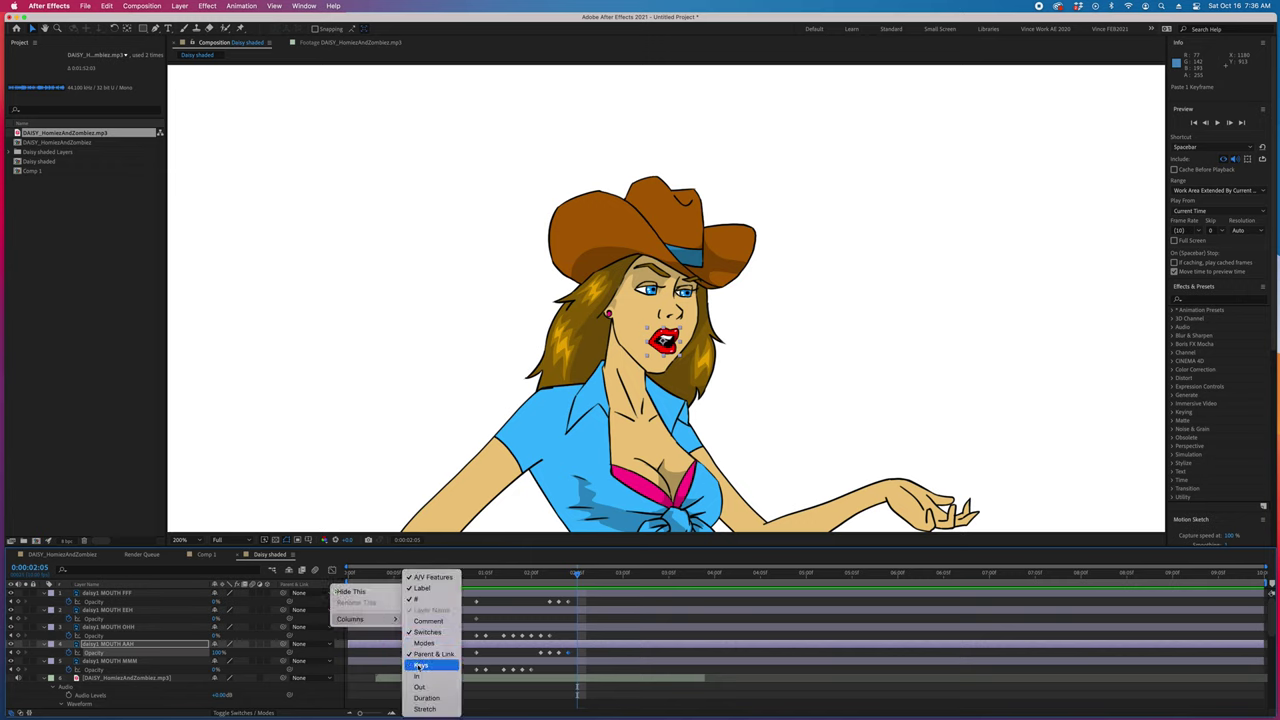
click(418, 666)
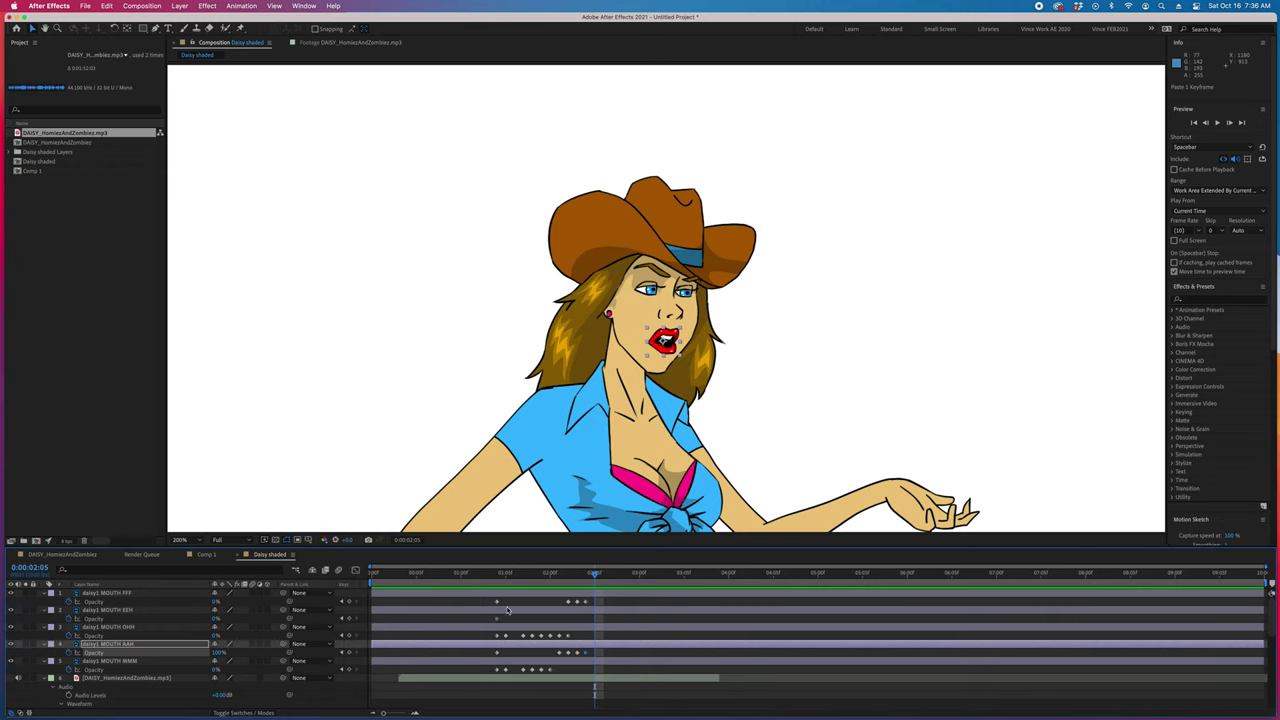
Step: Add a MOUTH MMM opacity keyframe at 0:00:02:04, and at 0:00:02:05 set MOUTH AAH to 0% and MOUTH MMM to 100%
mouse_move(583, 581)
mouse_down()
mouse_move(557, 576)
mouse_move(586, 578)
mouse_up()
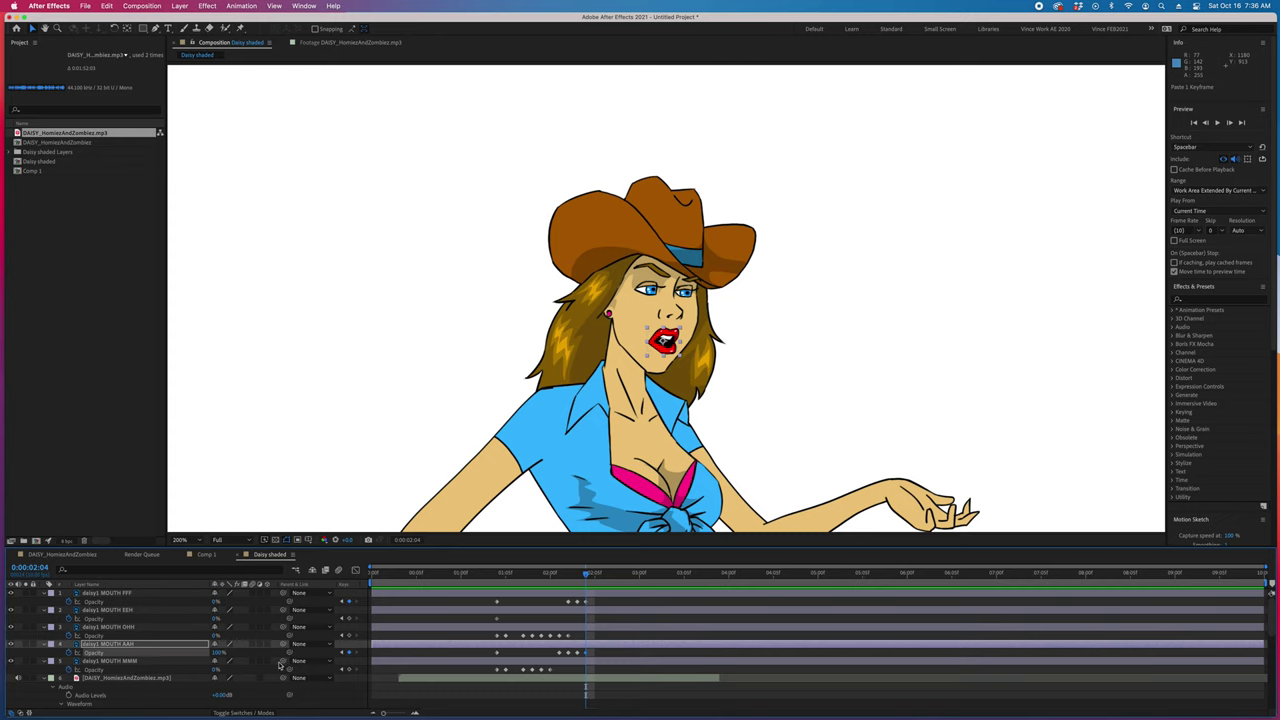
click(348, 670)
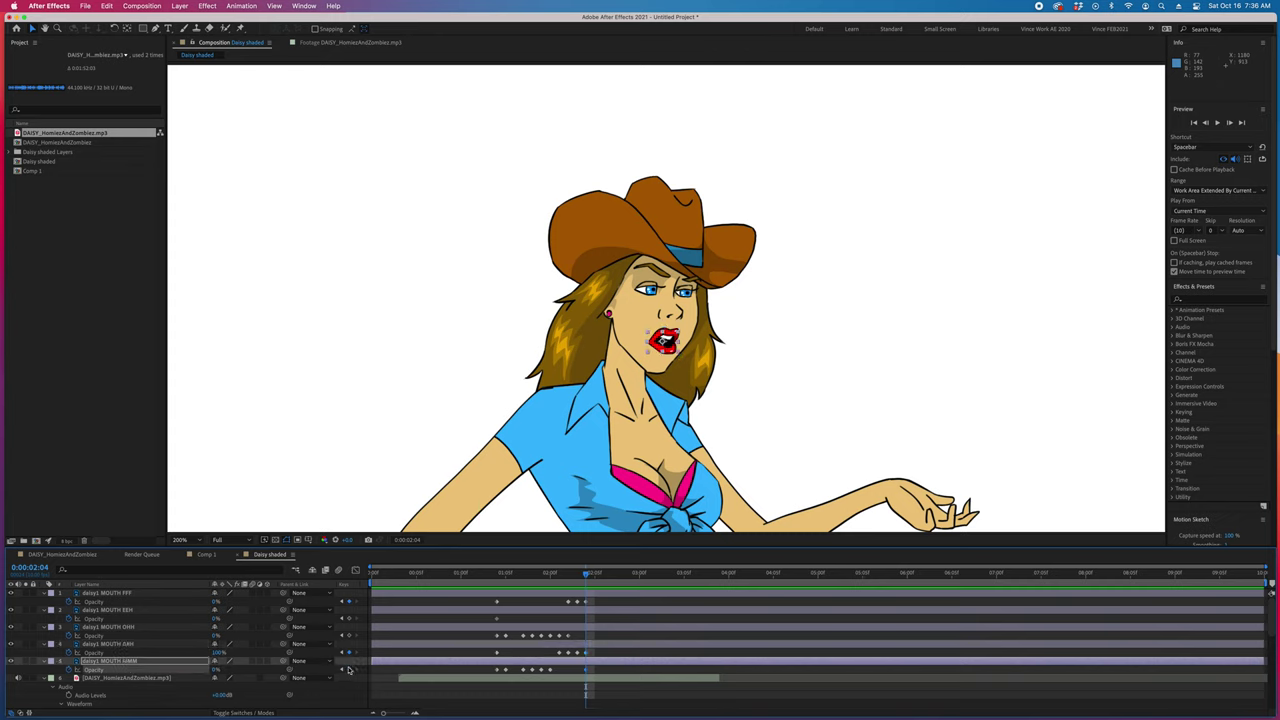
key(Page_Down)
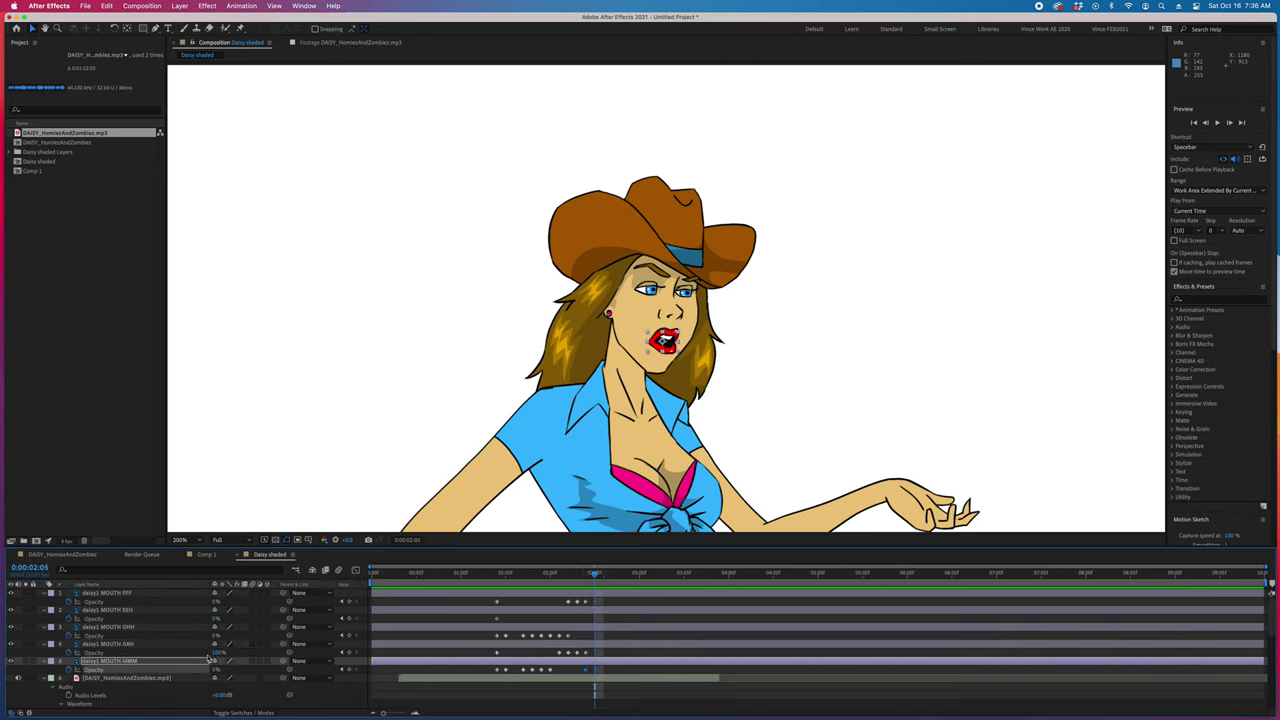
drag(217, 653, 164, 655)
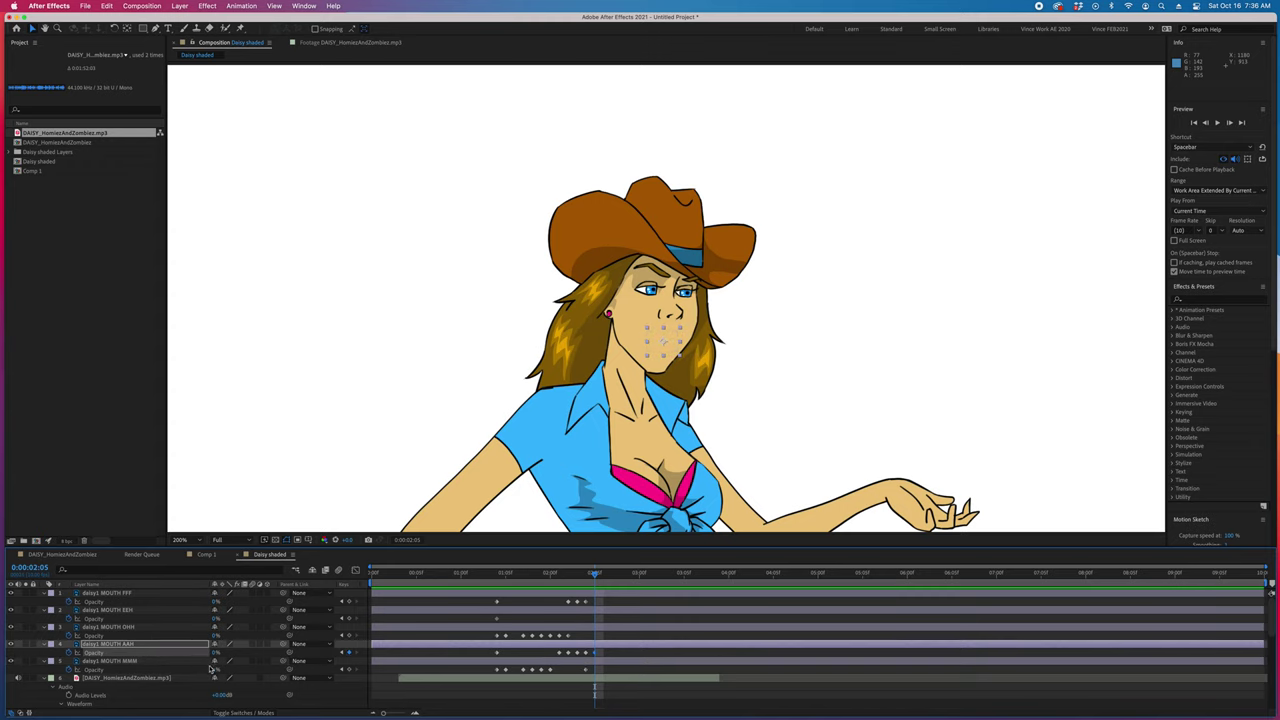
click(216, 669)
text(100)
key(Return)
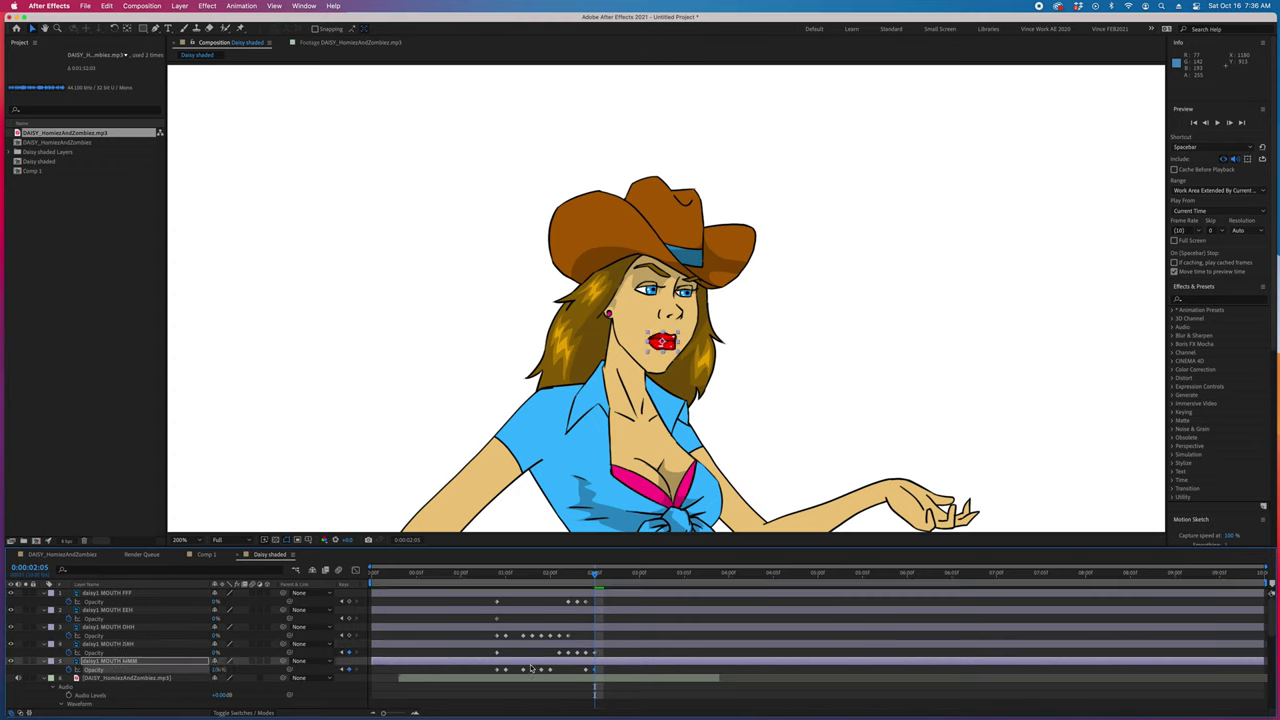
Step: Add opacity keyframes to MOUTH AAH and MOUTH MMM at 0:00:02:06, and advance to 0:00:02:07
mouse_move(594, 580)
mouse_down()
mouse_move(572, 578)
mouse_move(620, 578)
mouse_move(603, 578)
mouse_up()
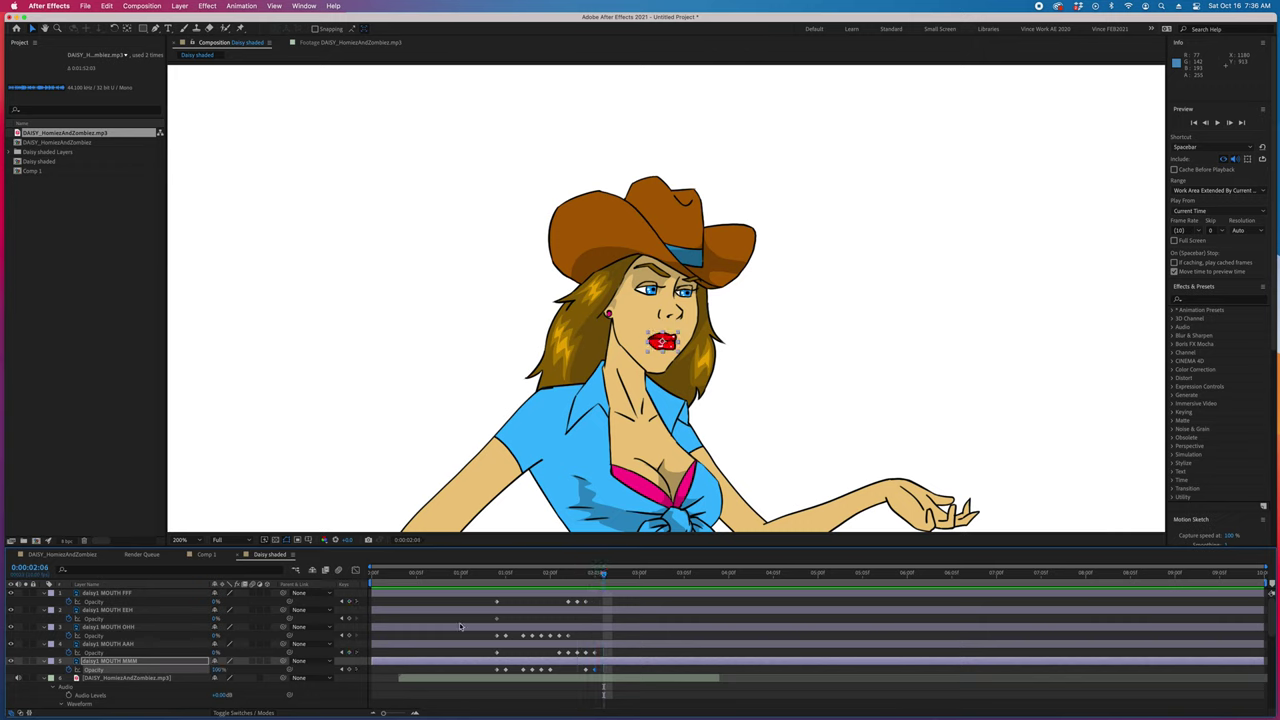
click(350, 653)
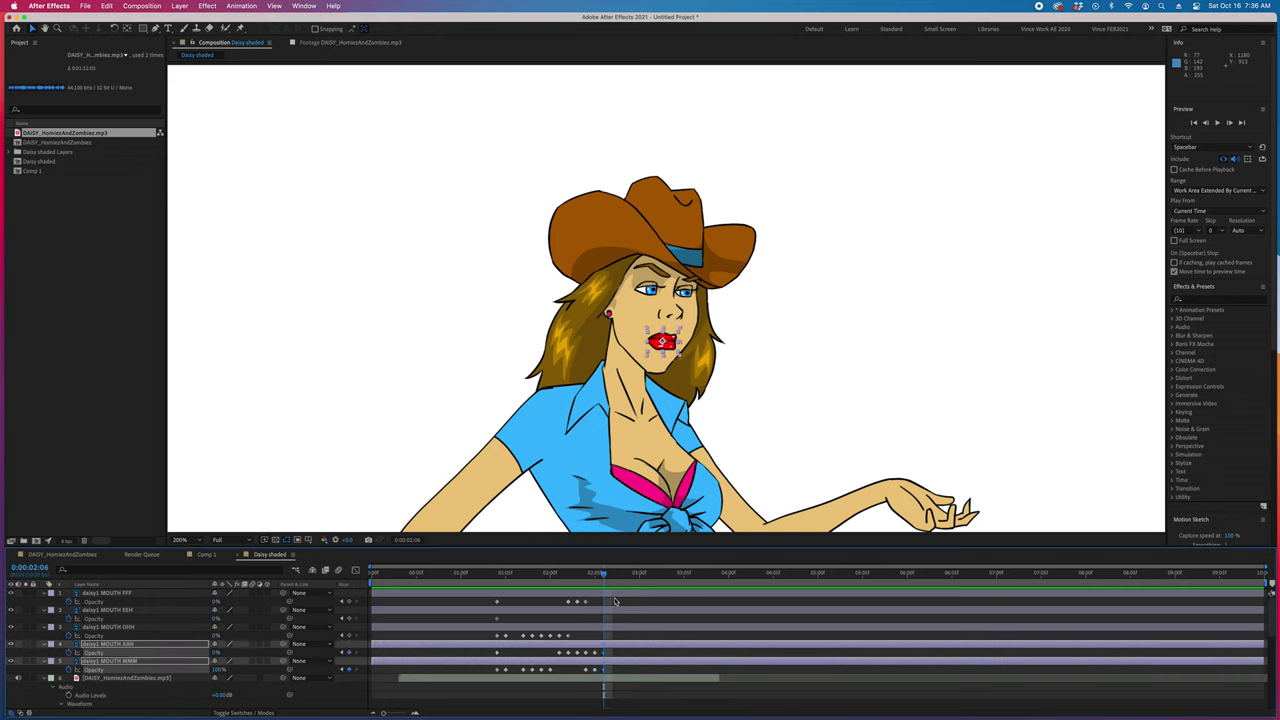
key(Page_Down)
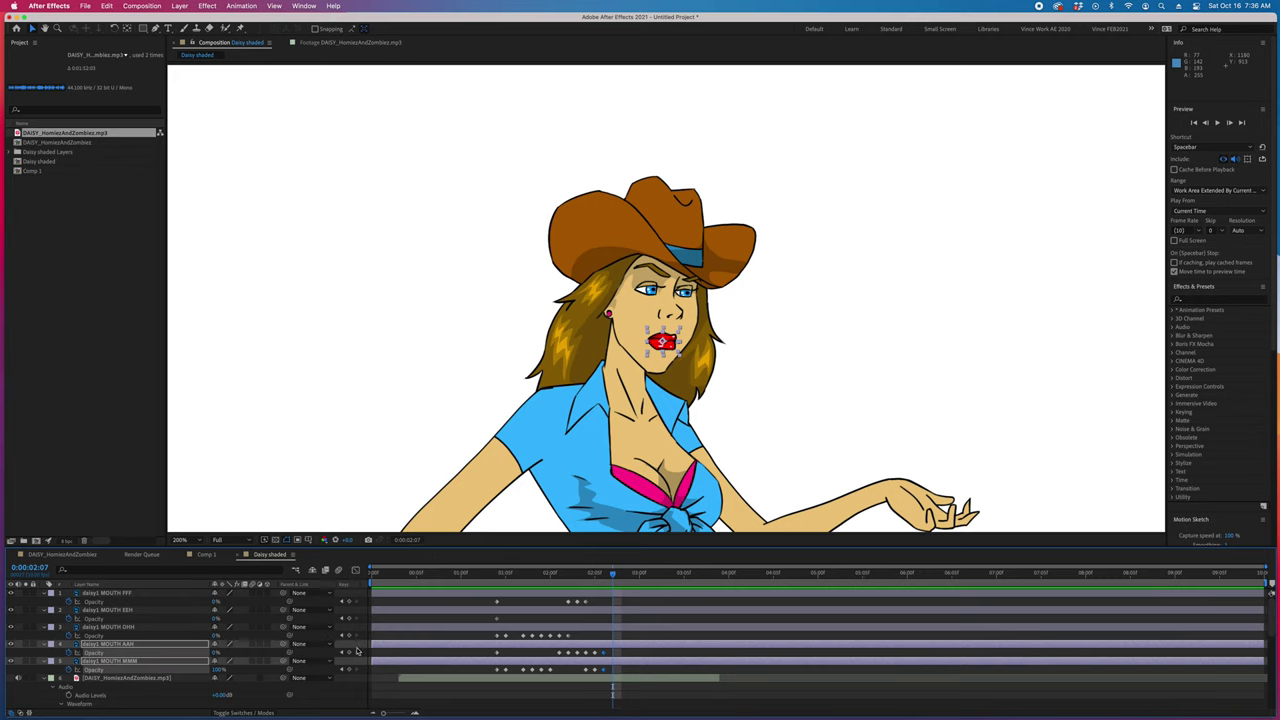
Step: Try pasting the 0:00:02:05 opacity keyframes of MOUTH AAH and MOUTH MMM at 0:00:02:07
click(596, 653)
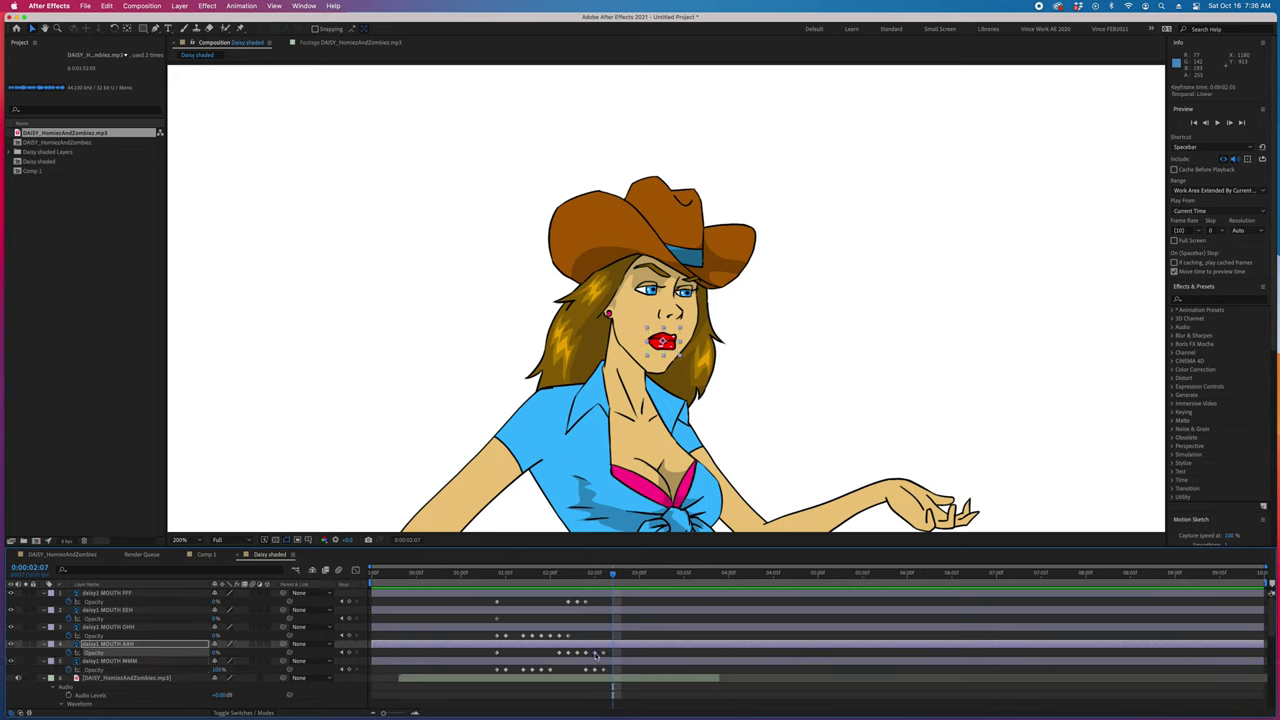
key(super+c)
click(597, 670)
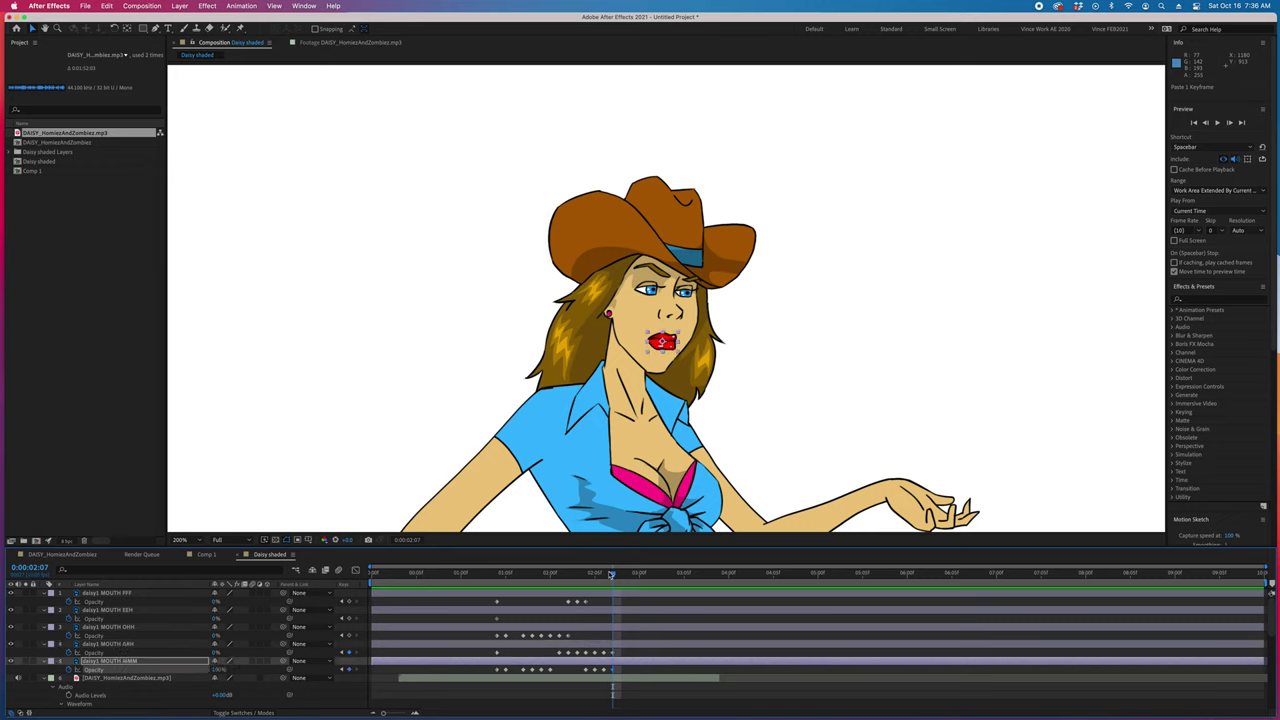
mouse_move(611, 574)
mouse_down()
mouse_move(595, 574)
mouse_move(610, 576)
mouse_up()
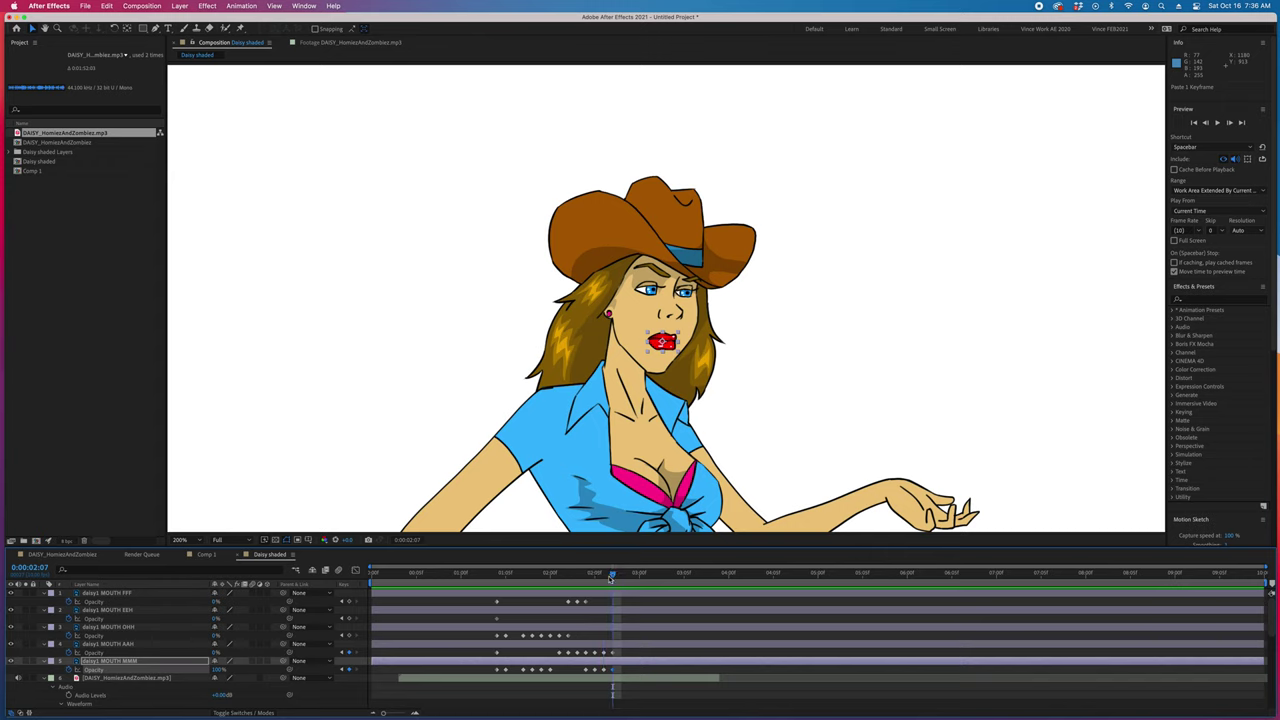
Step: At 0:00:02:07, paste the 0:00:02:04 opacity keyframes to set MOUTH AAH to 100% and MOUTH MMM to 0%
click(586, 653)
key(ctrl+v)
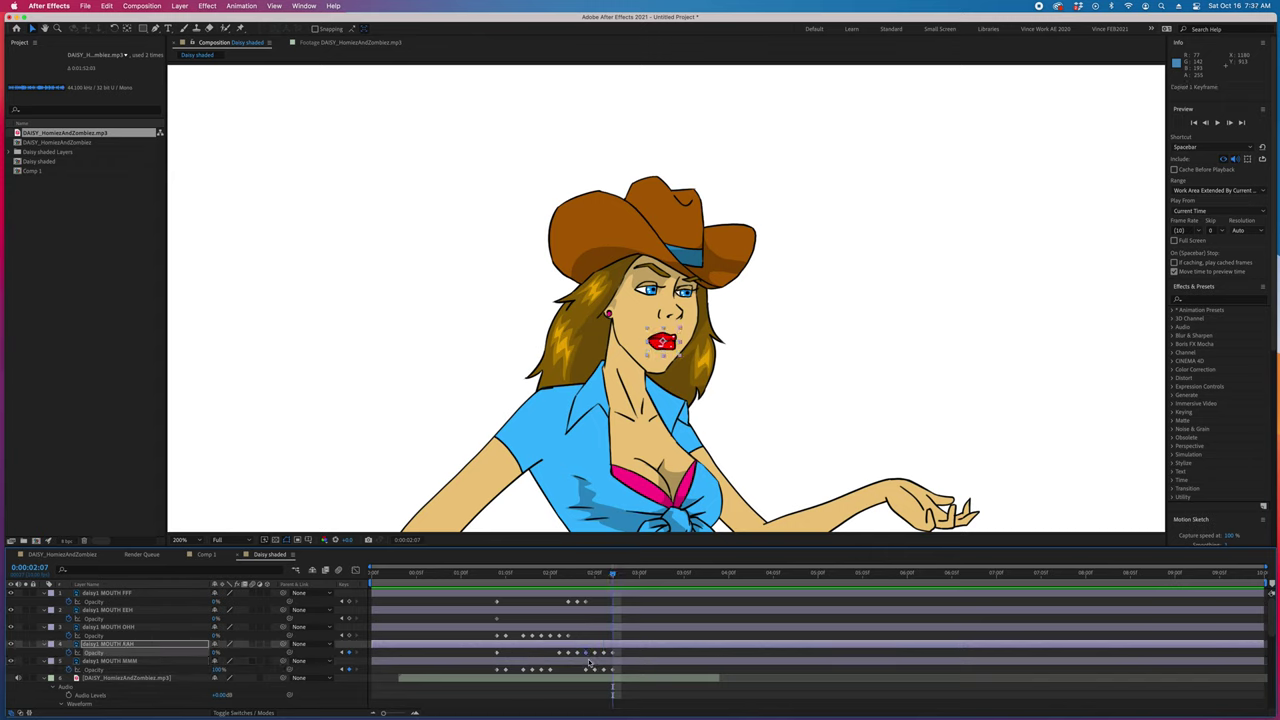
click(586, 670)
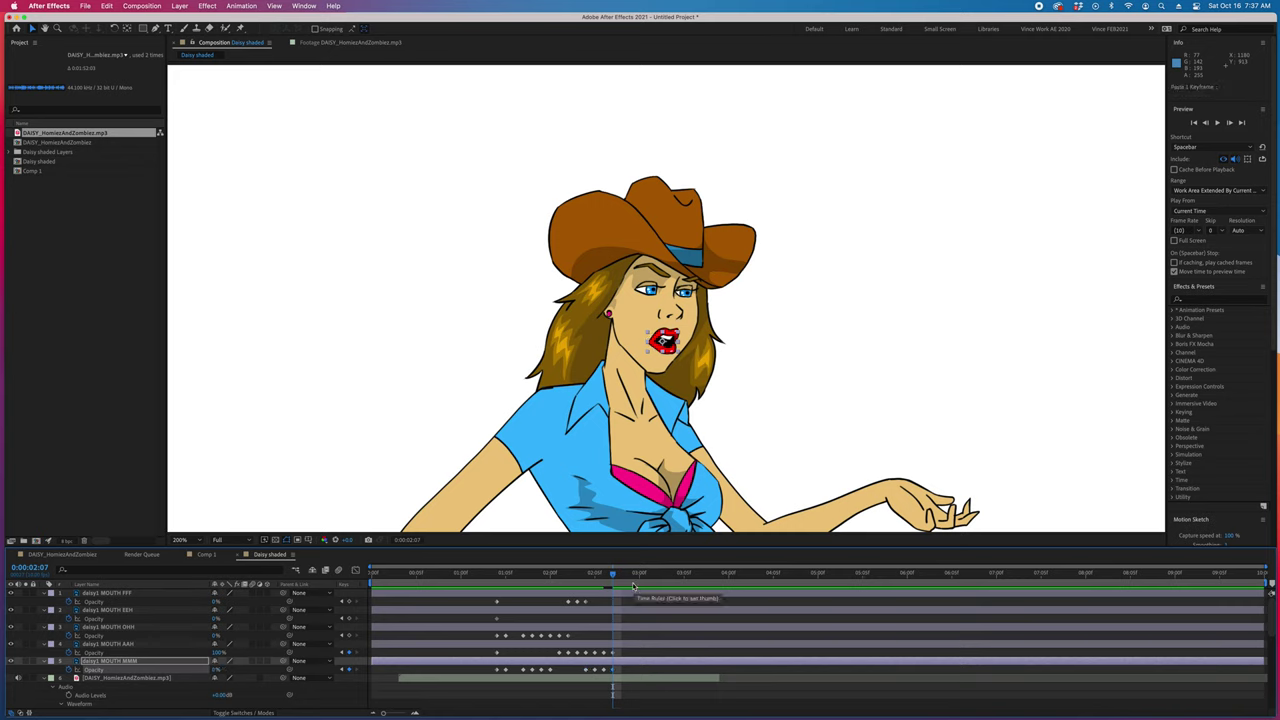
Step: Add MOUTH AAH and MOUTH EEH opacity keyframes at 0:00:03:01, and at 0:00:03:02 set MOUTH EEH to 100% and MOUTH AAH to 0%
drag(610, 577, 647, 598)
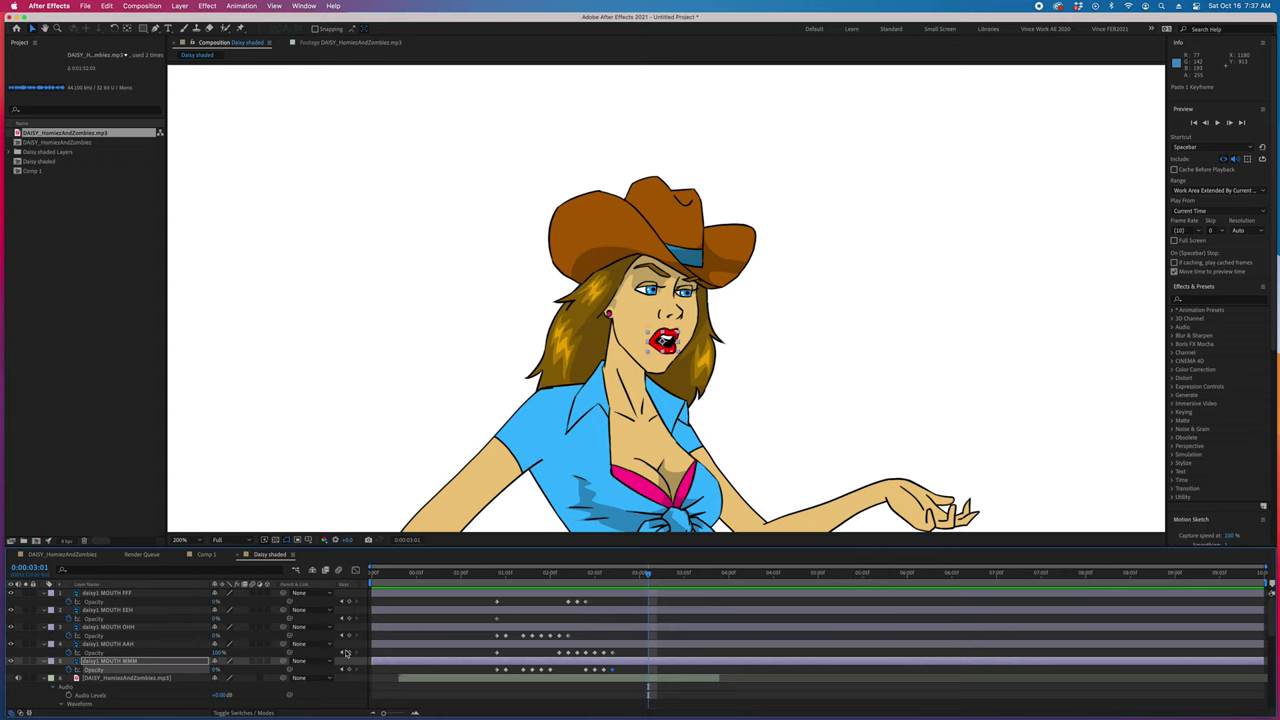
click(349, 654)
click(349, 620)
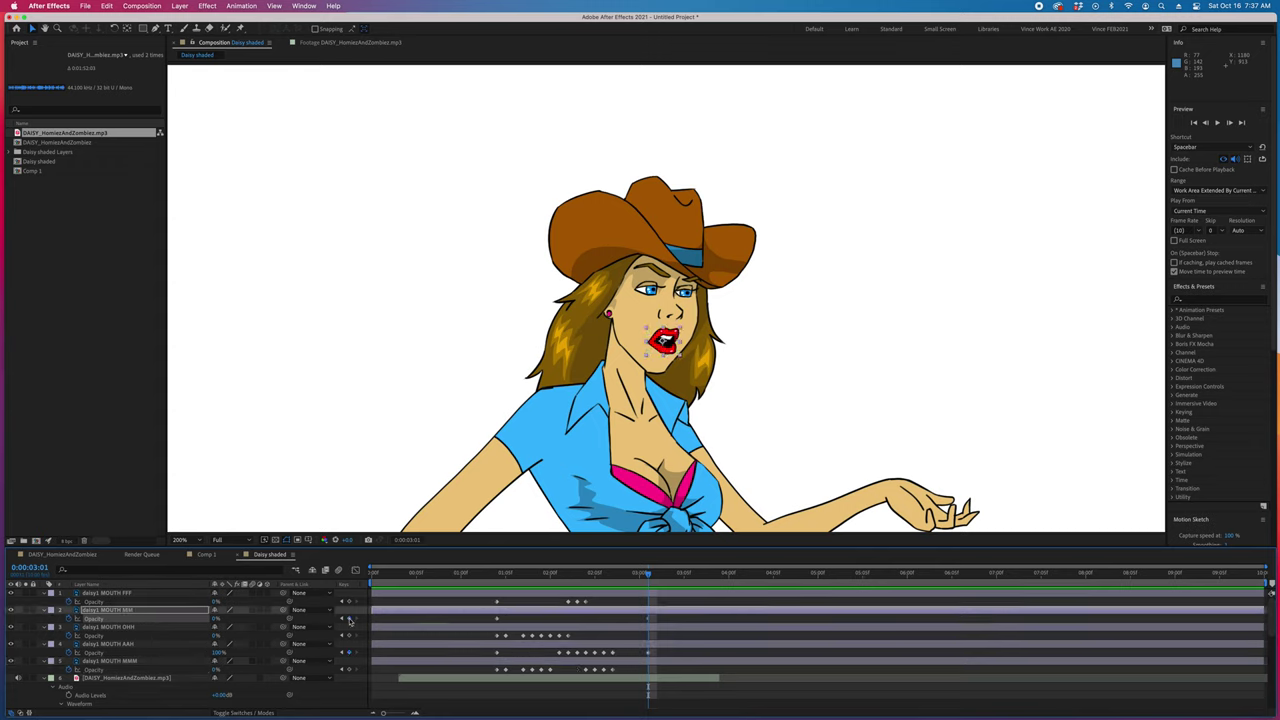
key(Page_Down)
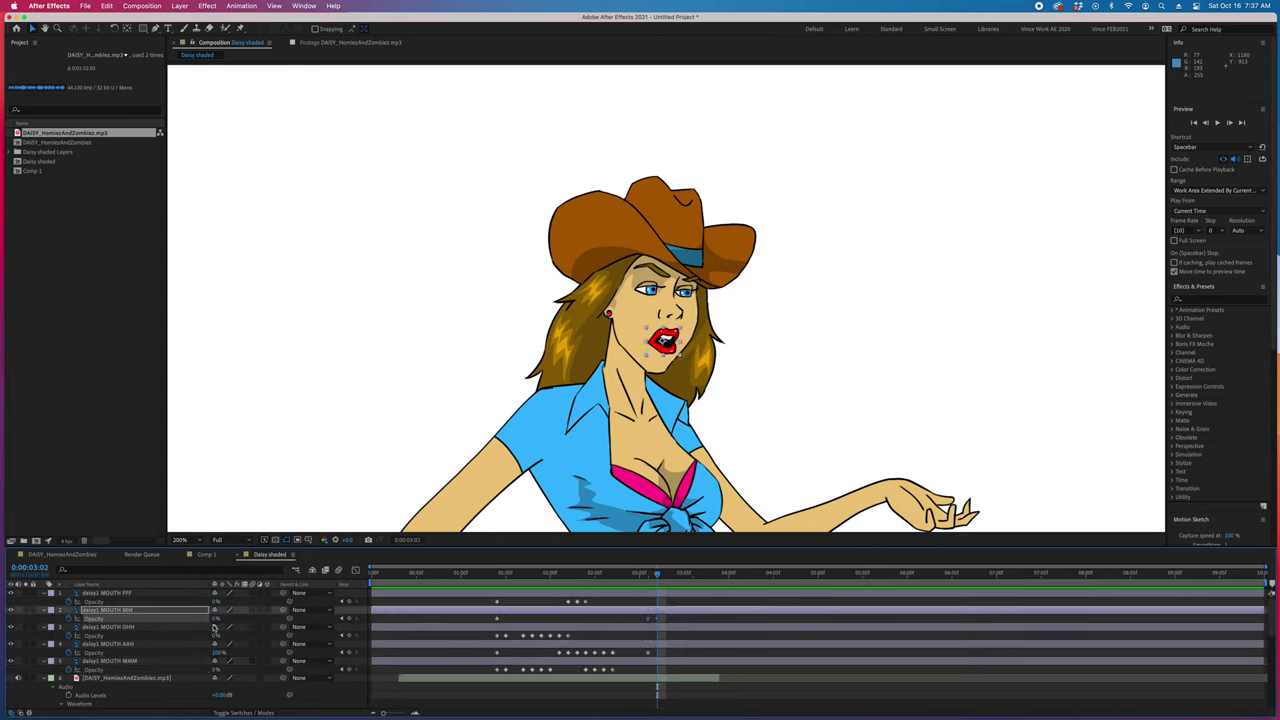
drag(214, 619, 455, 619)
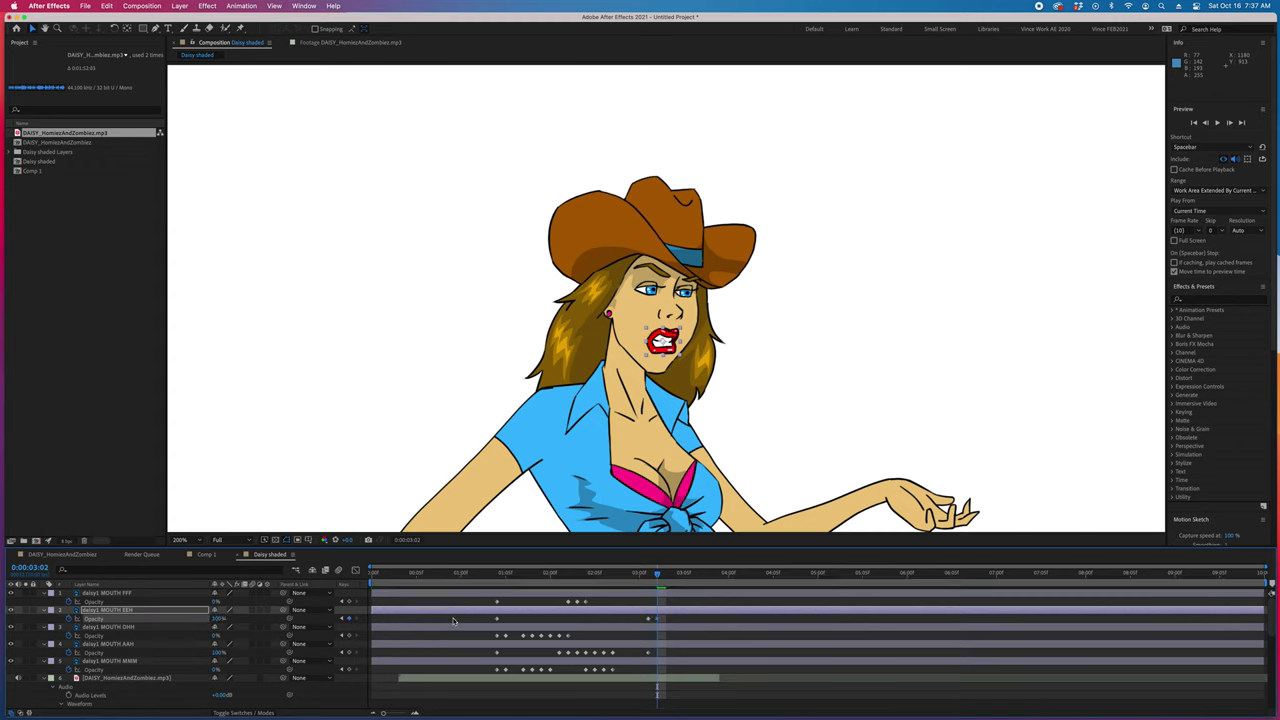
drag(220, 654, 100, 655)
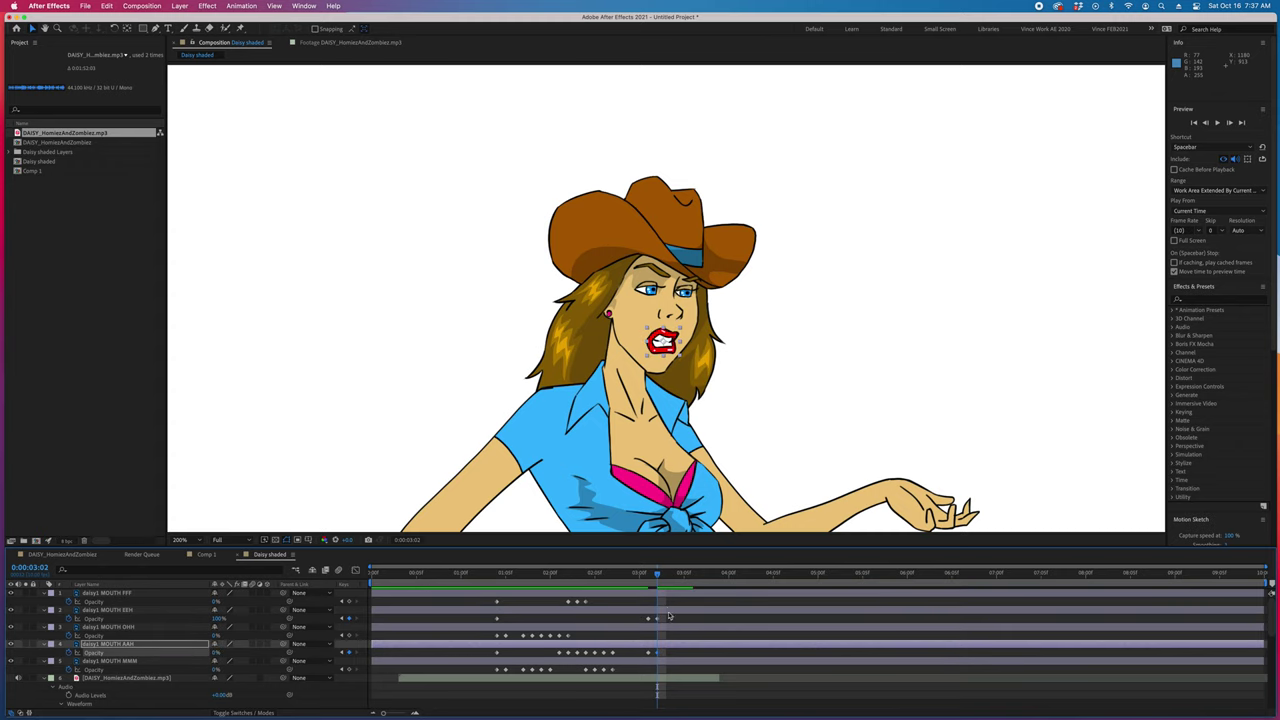
Step: Add MOUTH EEH and MOUTH MMM opacity keyframes at 0:00:03:05, and at 0:00:03:06 set MOUTH EEH to 0% and MOUTH MMM to 100%
drag(657, 574, 685, 582)
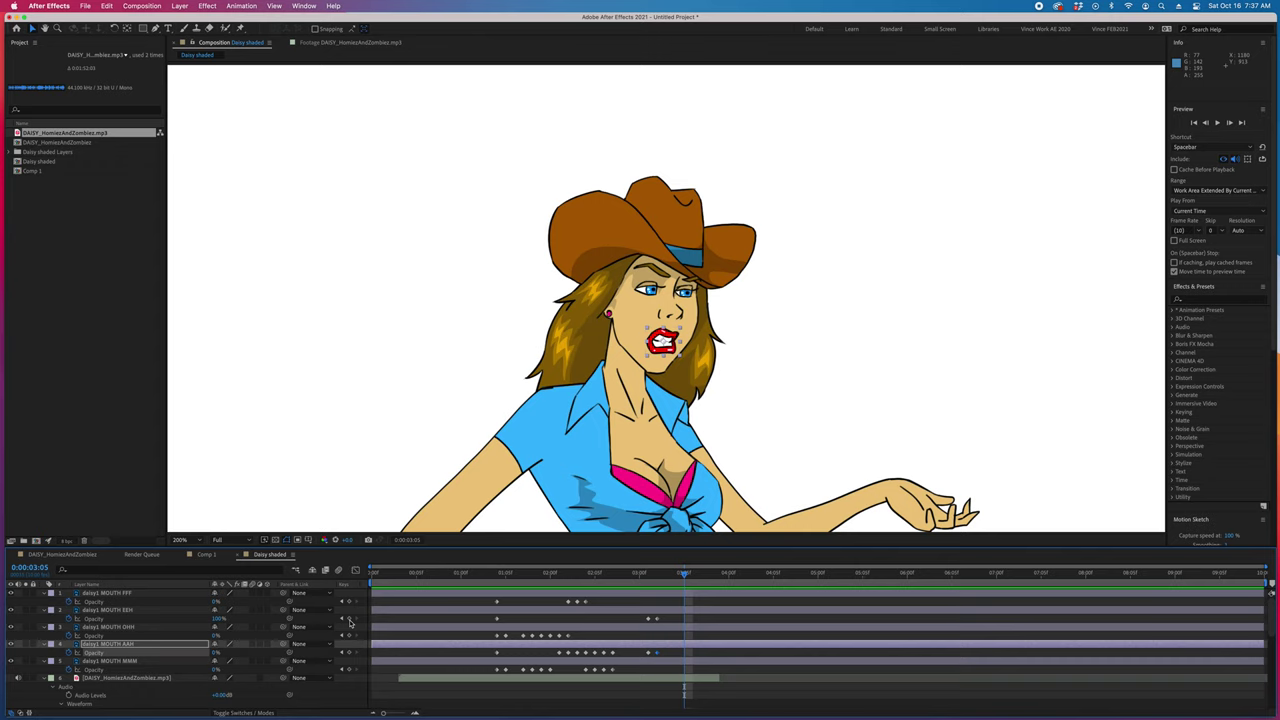
click(350, 619)
click(349, 668)
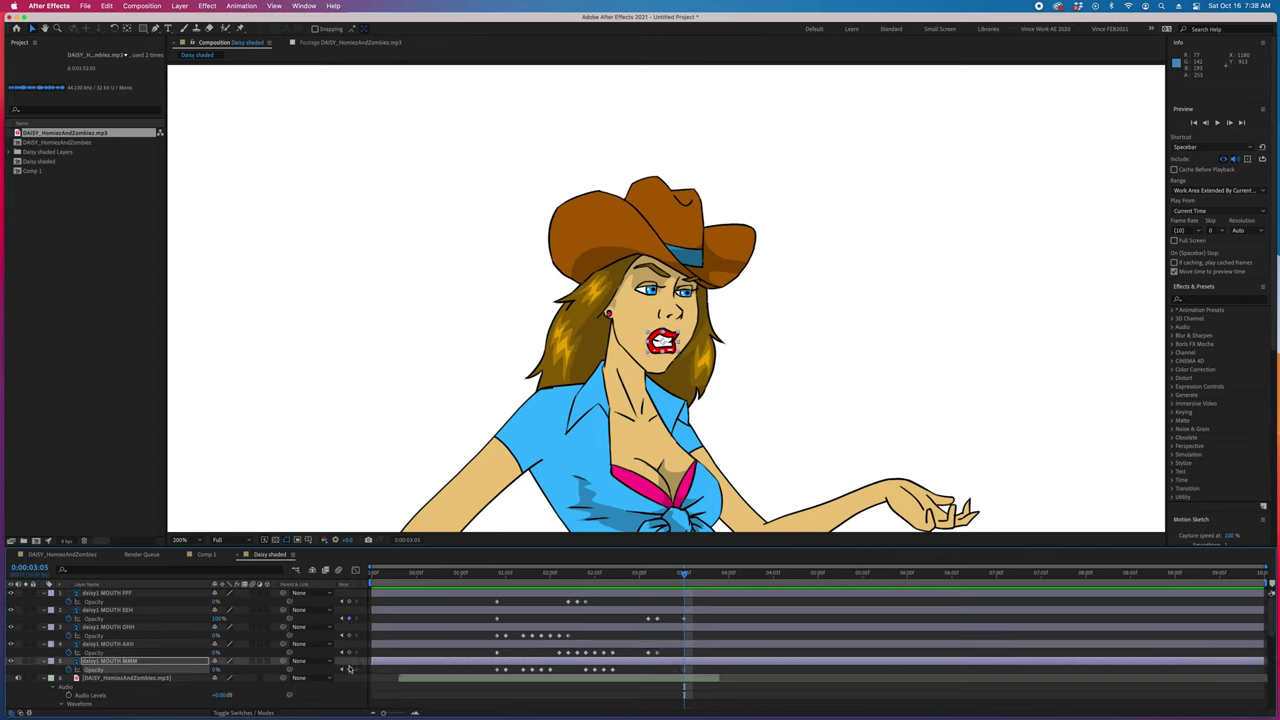
key(Page_Down)
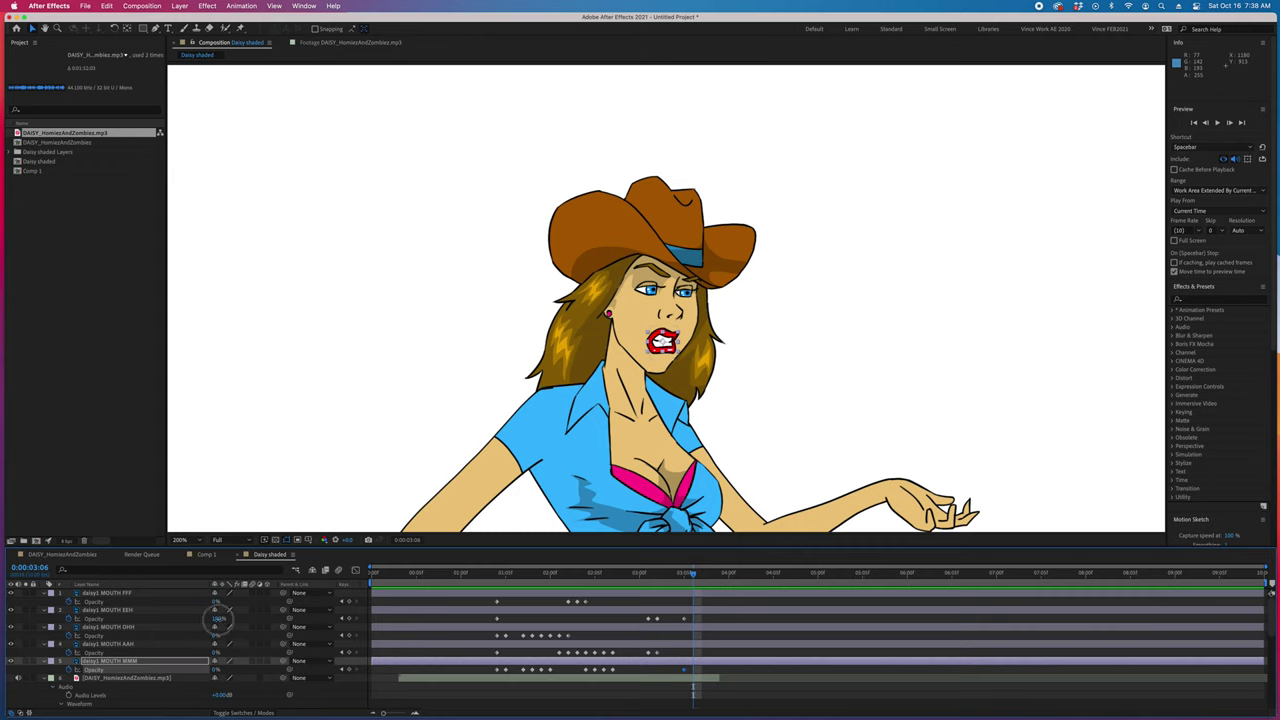
drag(218, 619, 78, 622)
drag(212, 673, 550, 685)
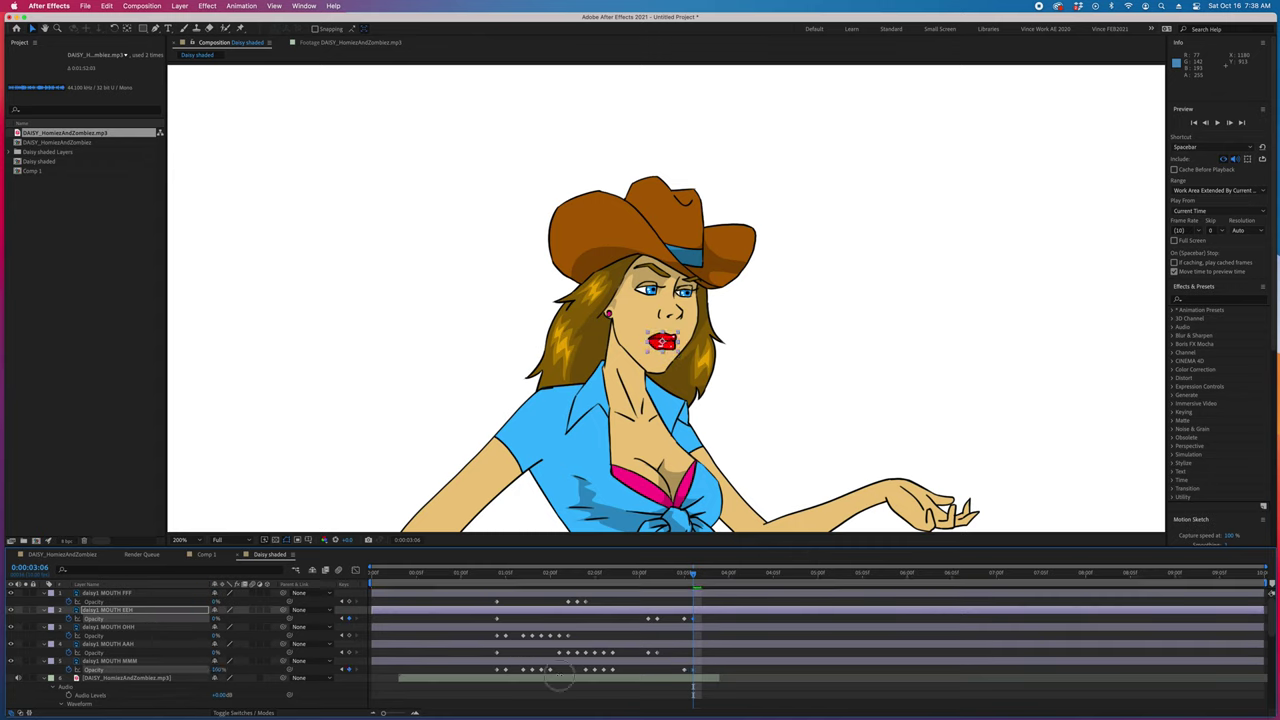
Step: Copy the first blink's opacity keyframes on EYES C, IRIS copy and EYES O, paste them at 0:00:03:08, and check the playback
mouse_move(697, 576)
mouse_down()
mouse_move(520, 577)
mouse_move(697, 588)
mouse_up()
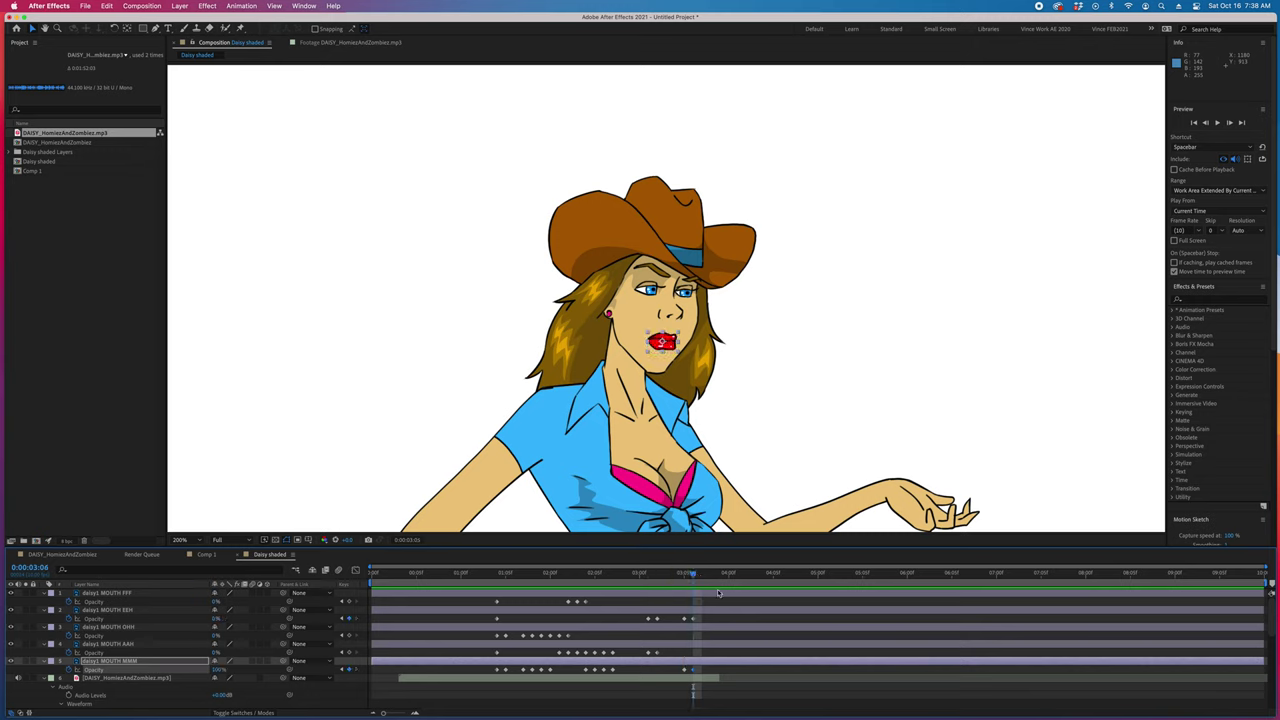
mouse_move(695, 576)
mouse_down()
mouse_move(674, 576)
mouse_move(722, 578)
mouse_move(486, 577)
mouse_move(735, 592)
mouse_move(384, 574)
mouse_move(704, 594)
mouse_move(714, 578)
mouse_up()
scroll(829, 632, down, 3)
scroll(829, 632, down, 2)
drag(391, 635, 434, 681)
key(super+c)
key(super+v)
key(super+c)
key(super+v)
key(super+c)
key(super+v)
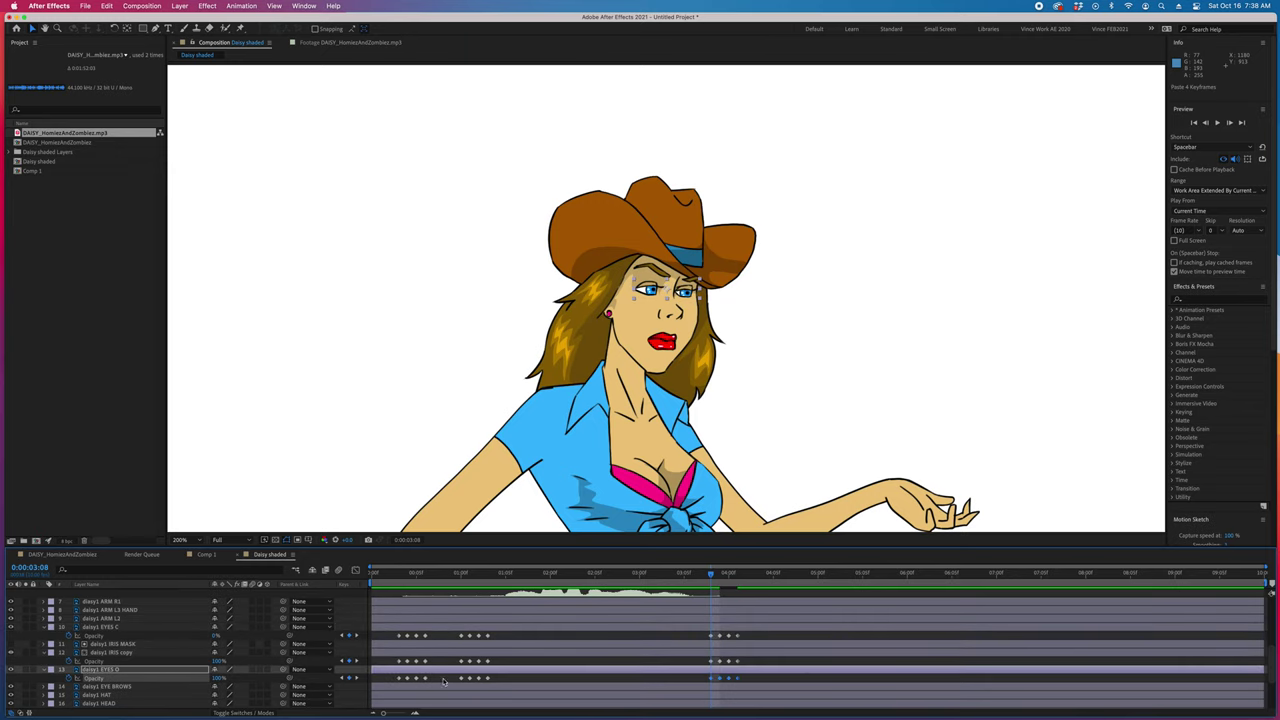
drag(722, 575, 422, 577)
key(period)
key(comma)
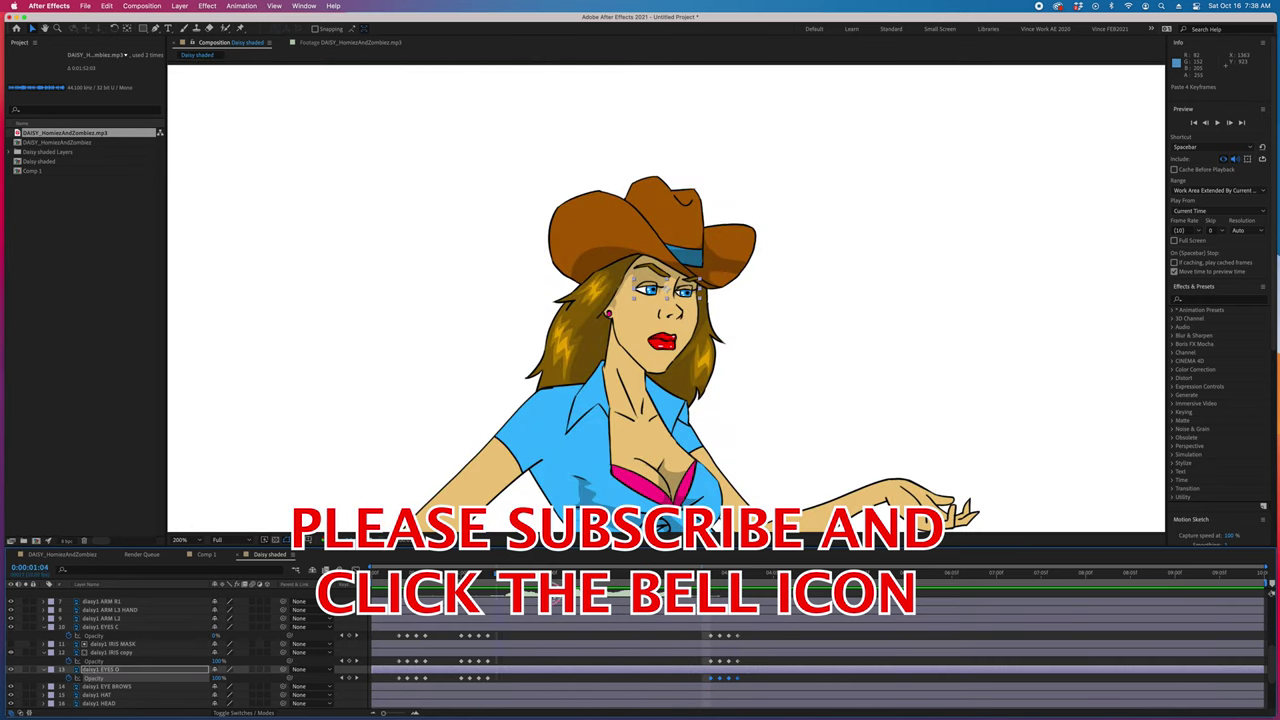
Step: Move the EYE BROWS layer below the HAT layer and shift its anchor point to between the brows
scroll(463, 685, down, 1)
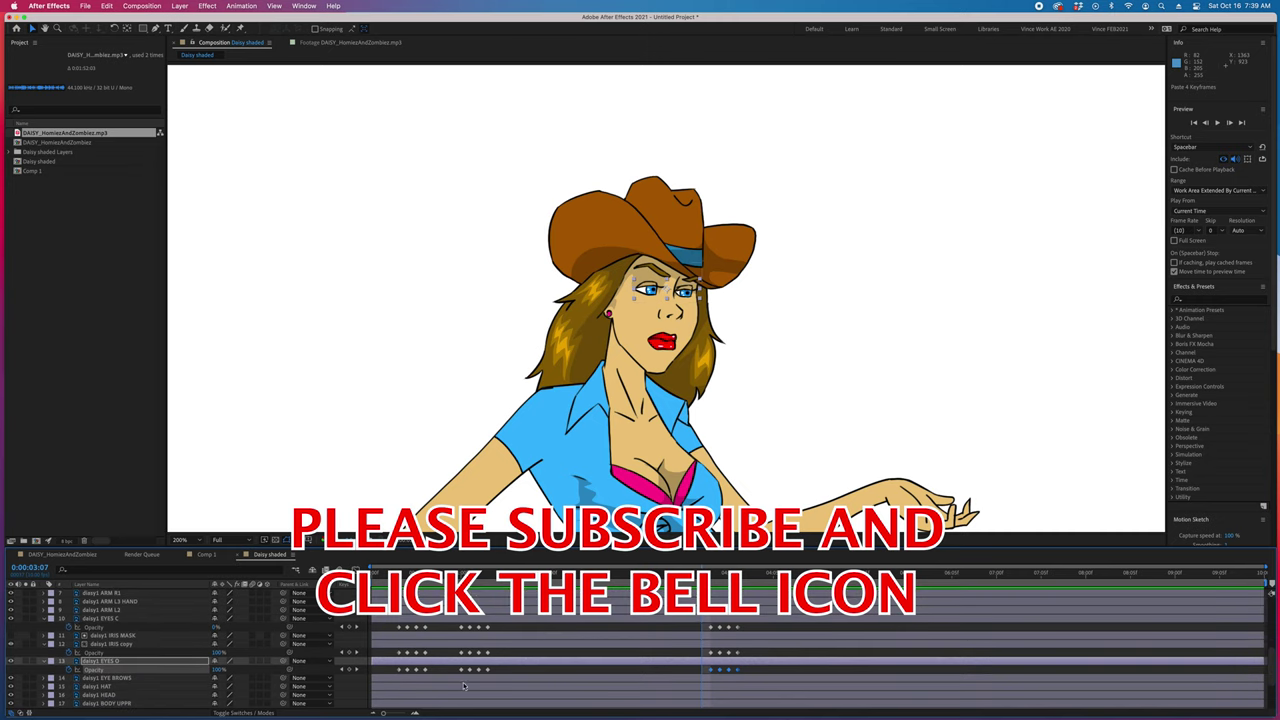
drag(133, 677, 118, 692)
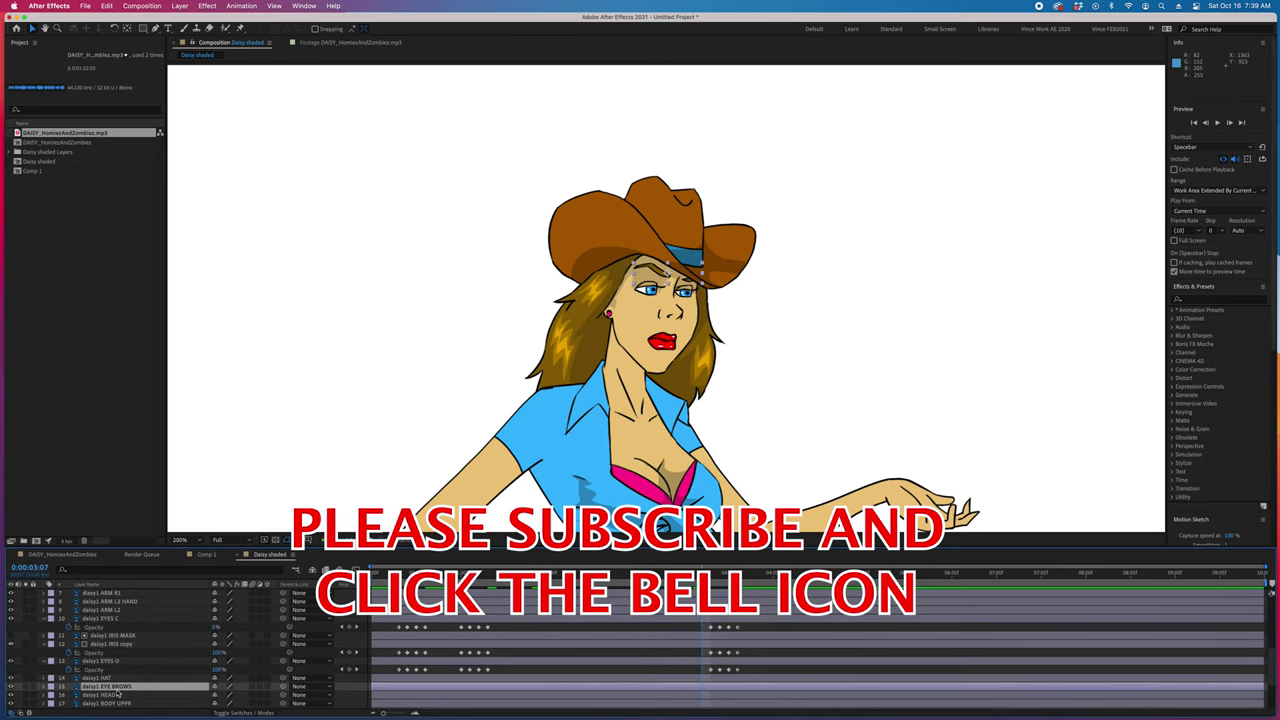
click(127, 28)
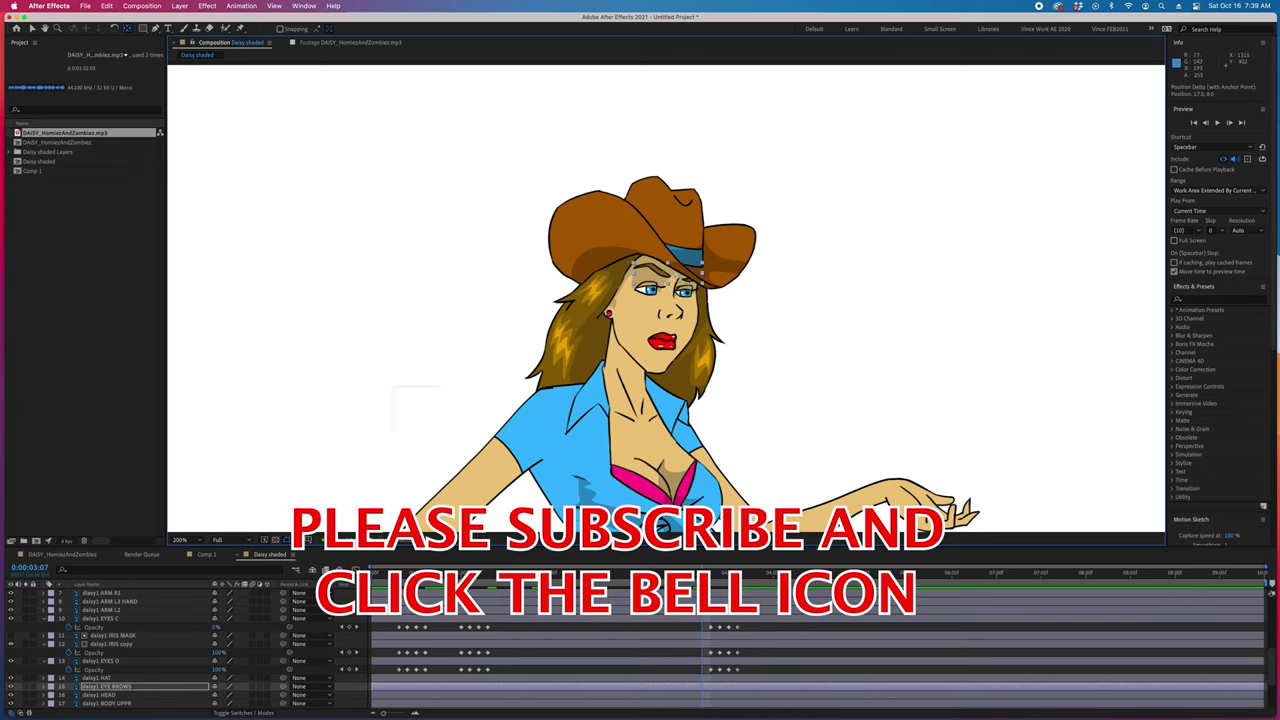
Step: Keyframe the EYE BROWS position at 0:00:00:07 and raise the brows slightly in a second keyframe at 0:00:00:08
drag(390, 573, 461, 573)
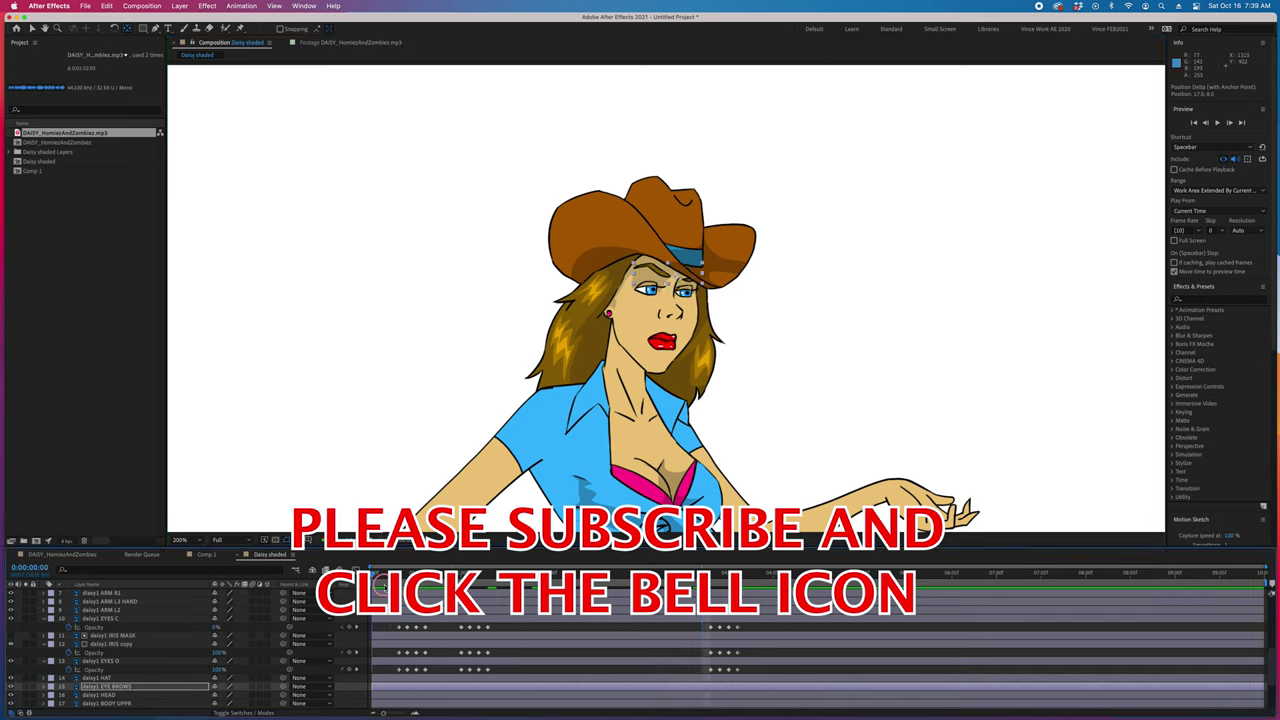
mouse_move(384, 588)
mouse_down()
mouse_move(418, 589)
mouse_move(372, 578)
mouse_up()
key(p)
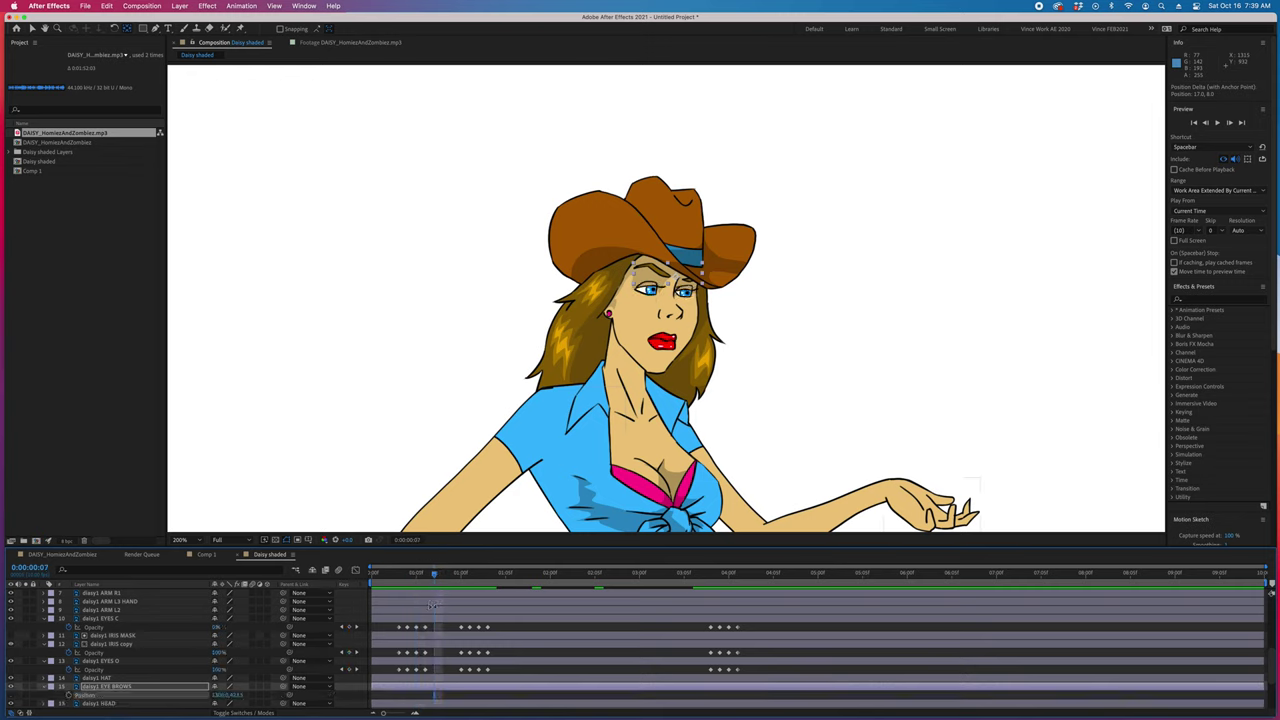
key(Page_Down)
key(Page_Down)
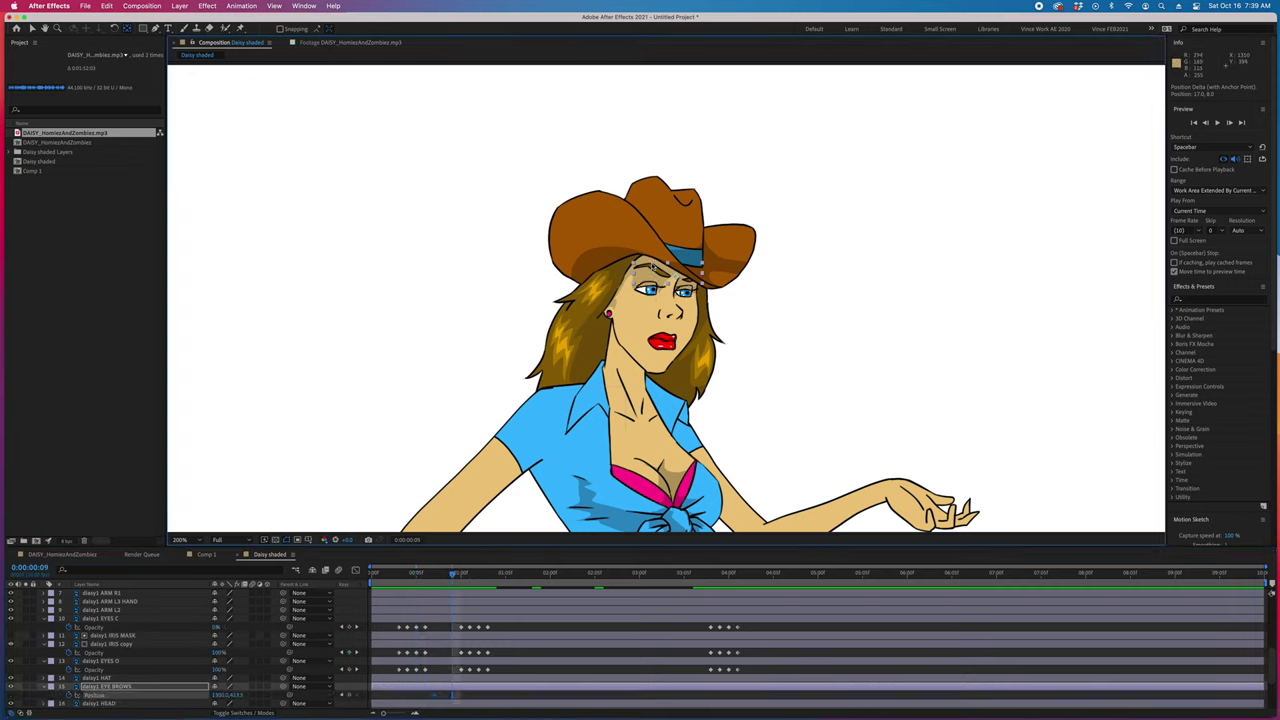
key(v)
drag(652, 266, 653, 262)
Step: Hold the raised EYE BROWS position with a keyframe at 0:00:01:07, and restore the lowered position at 0:00:01:08
drag(452, 575, 523, 598)
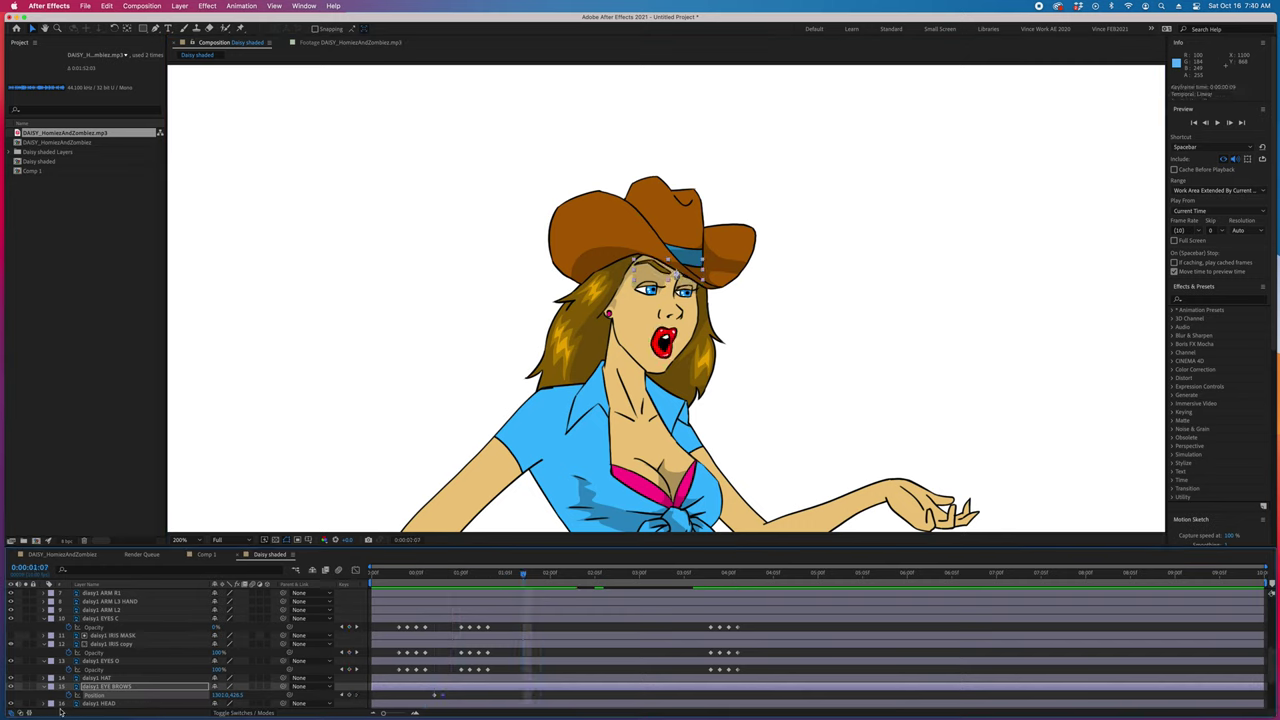
click(349, 695)
key(Page_Down)
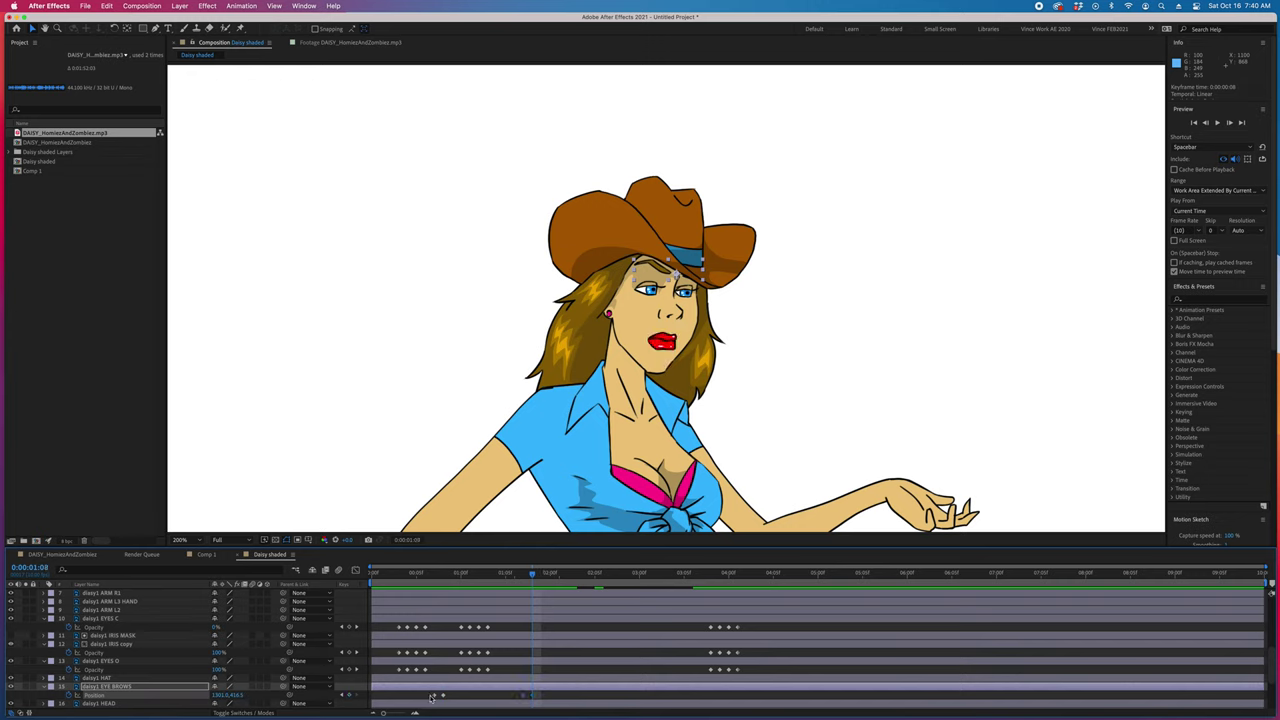
Step: Add an EYE BROWS rotation keyframe at 0:00:03:03, rotate the brows slightly clockwise at 0:00:03:04, and check the motion
drag(531, 590, 669, 573)
key(shift+r)
scroll(651, 657, down, 3)
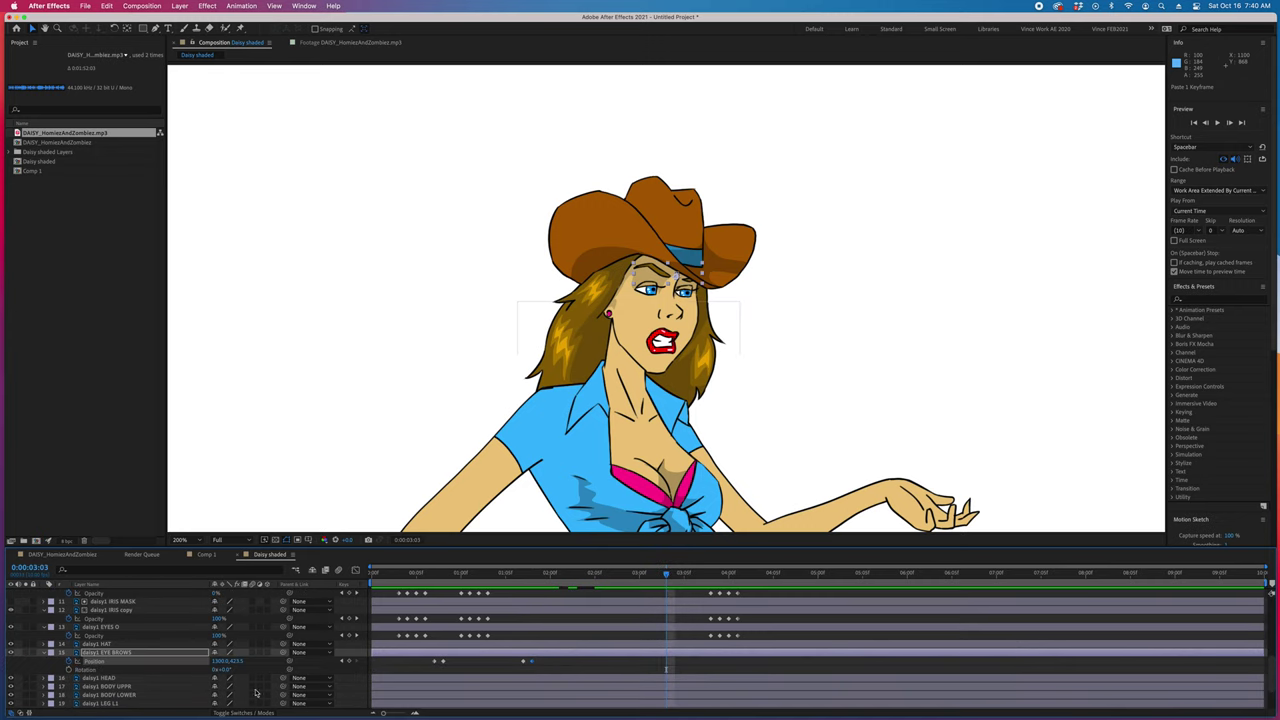
click(69, 670)
click(70, 668)
key(Page_Down)
drag(226, 672, 232, 673)
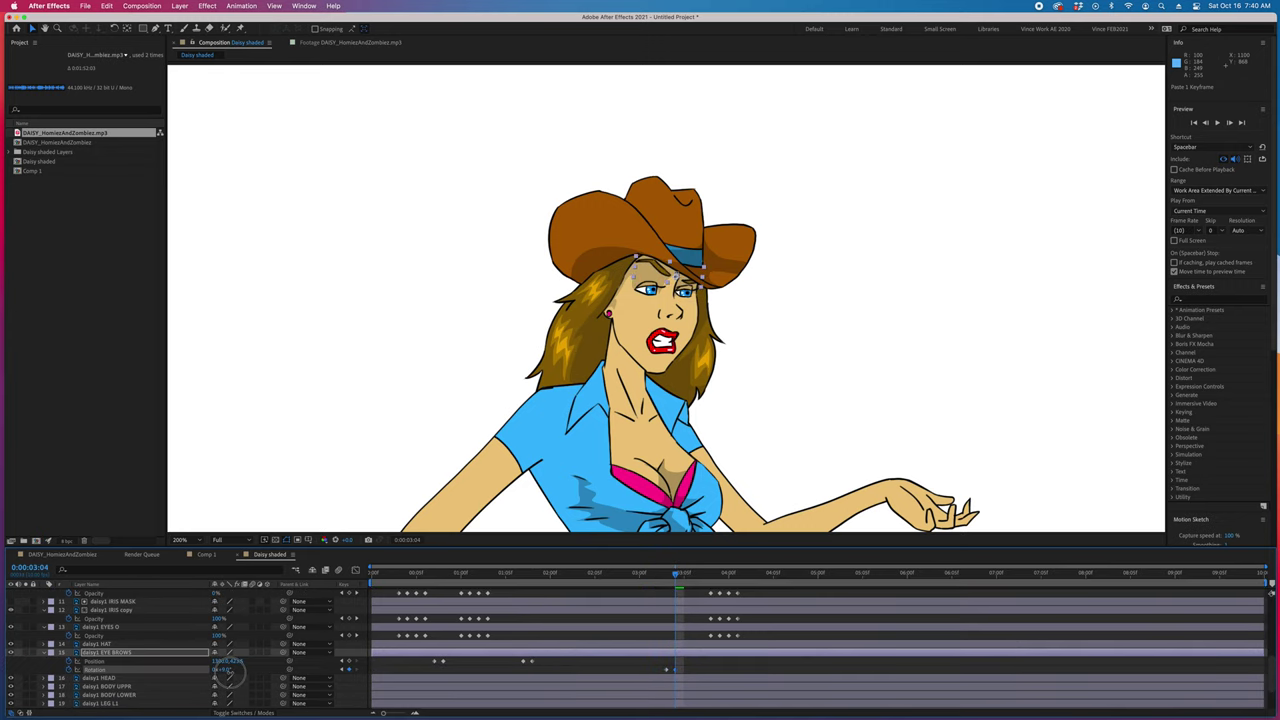
drag(674, 574, 745, 634)
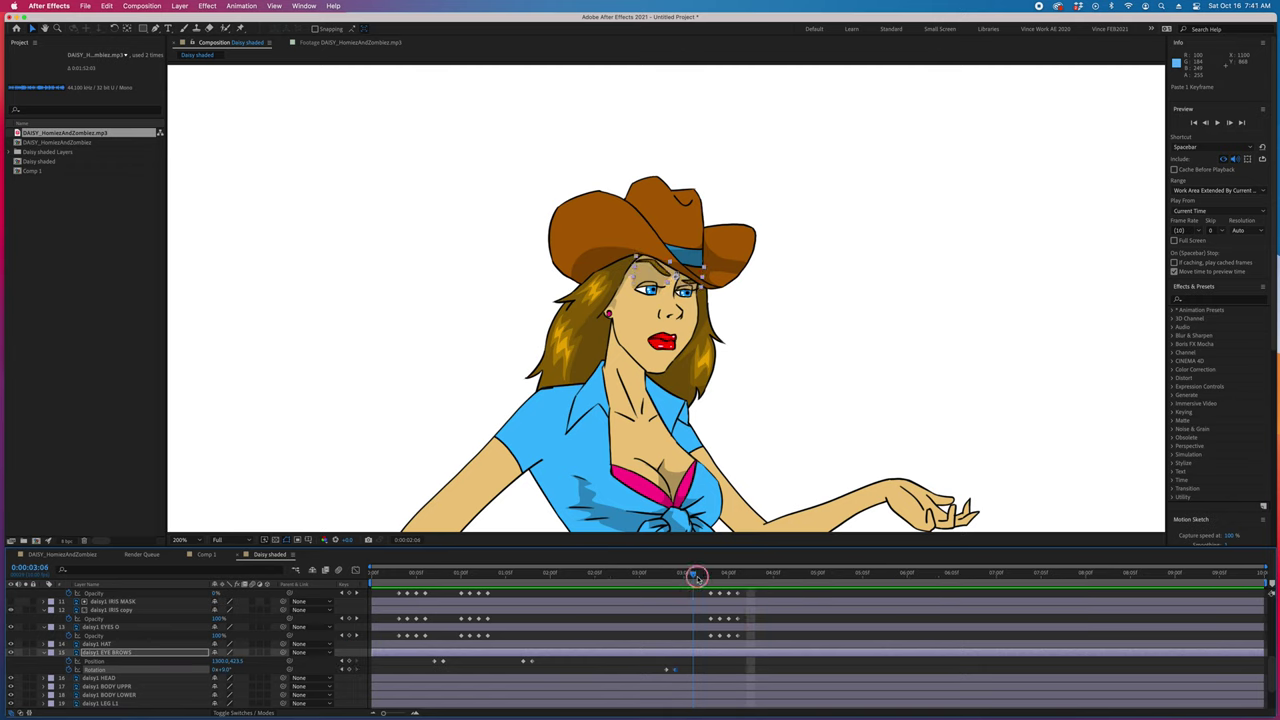
drag(697, 577, 674, 608)
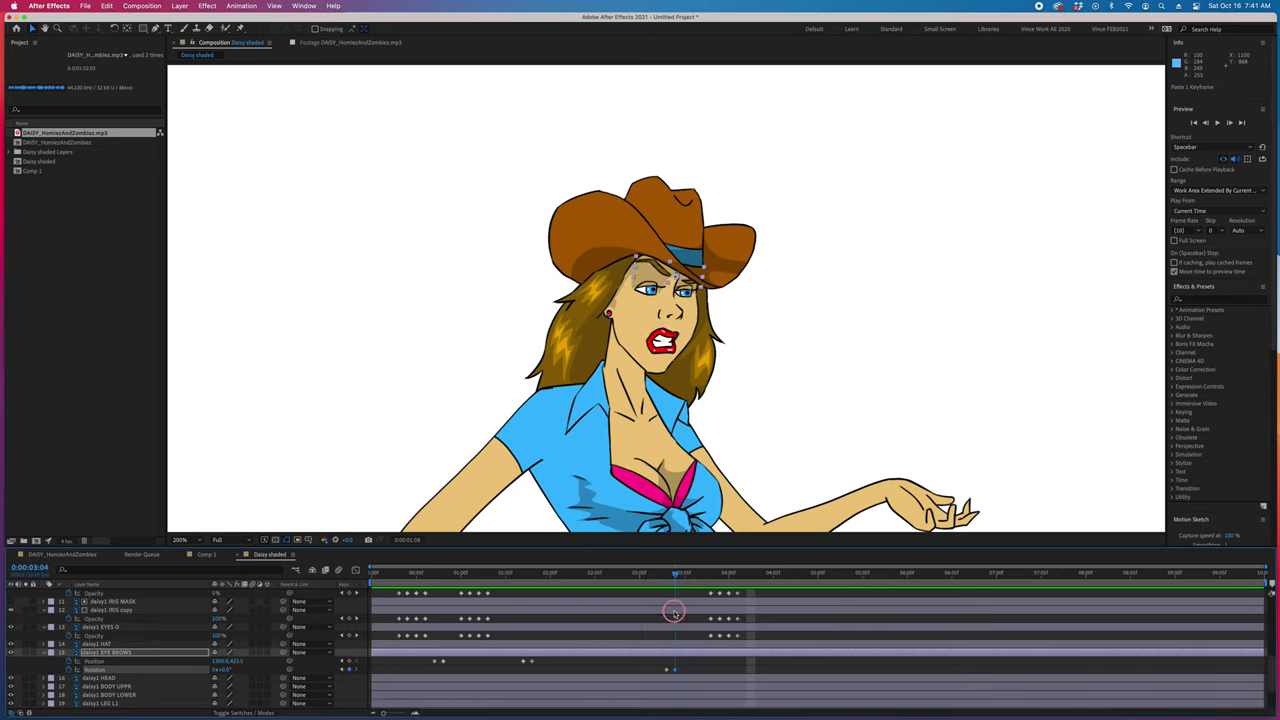
Step: Collapse the keyframed properties of all five mouth layers, from MOUTH FFF to MOUTH MMM
scroll(674, 615, up, 5)
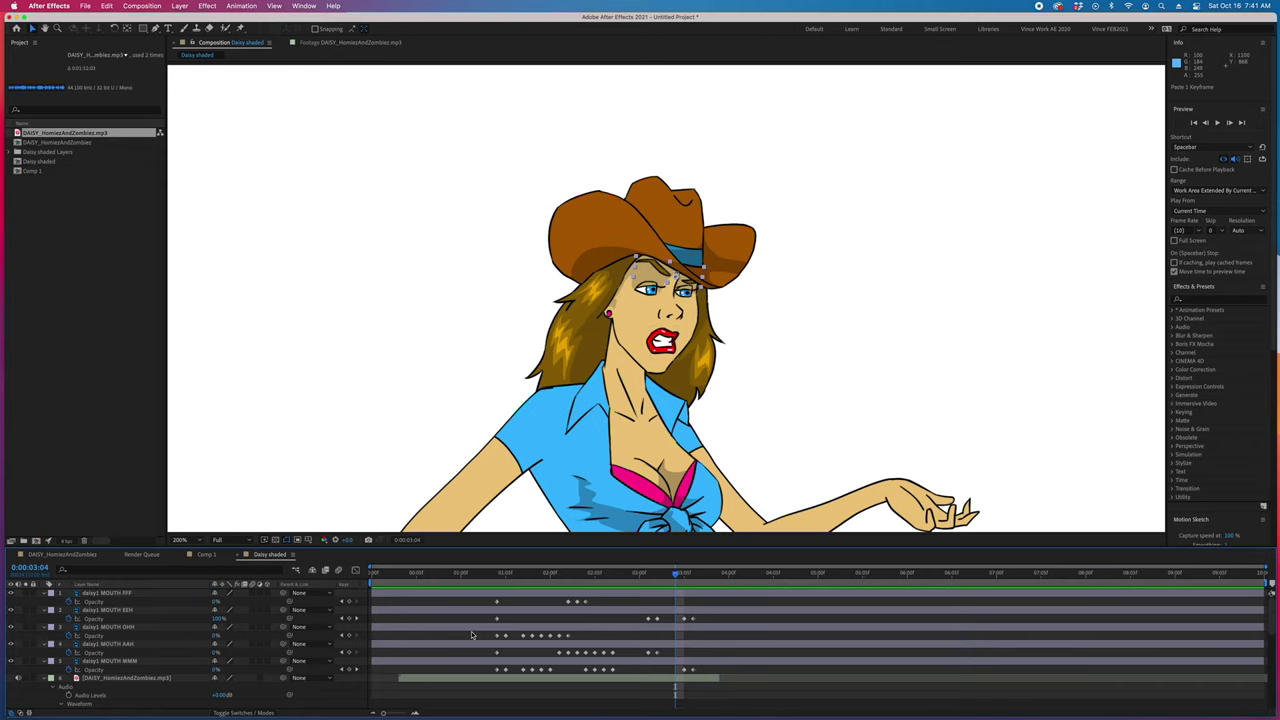
click(437, 594)
shift+click(434, 661)
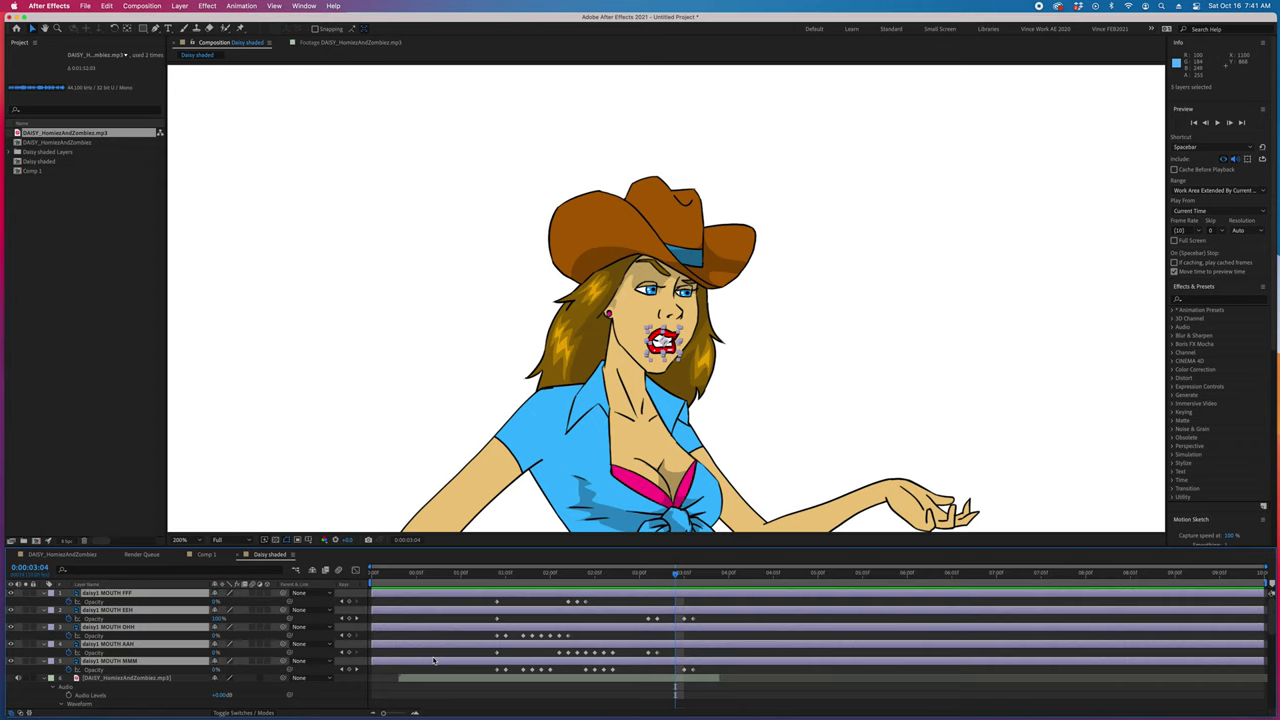
key(u)
scroll(434, 656, down, 4)
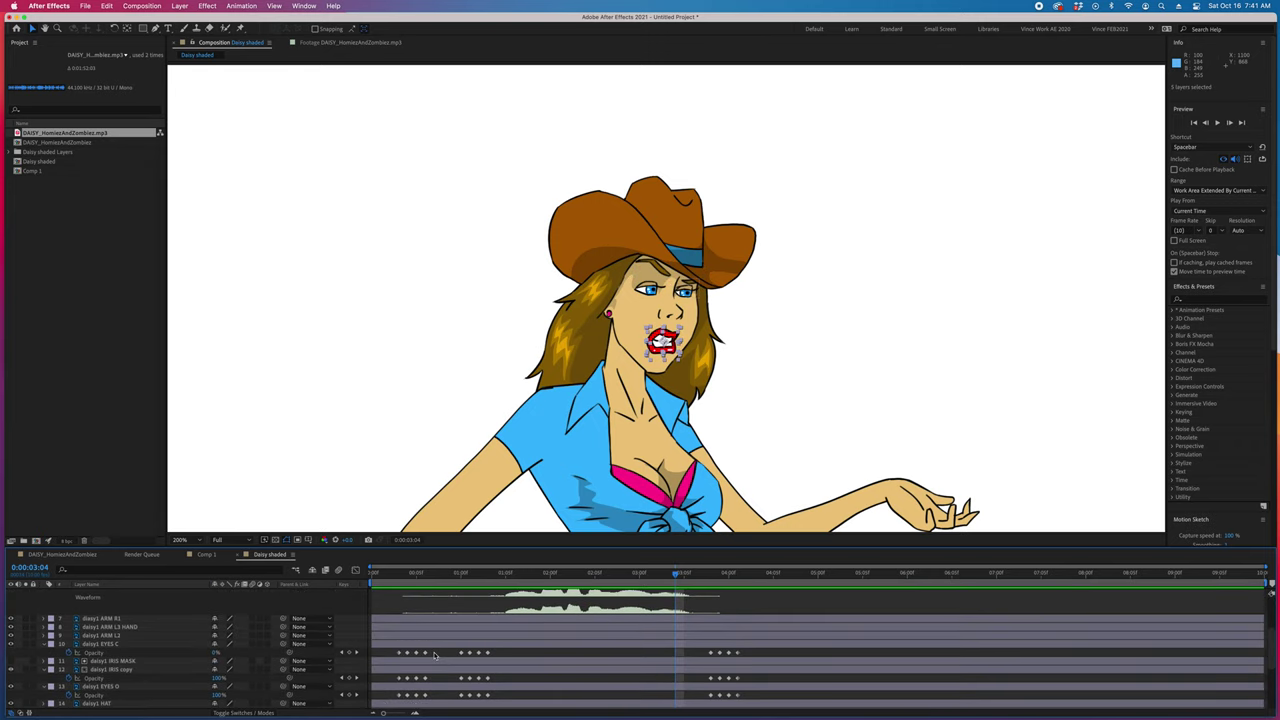
Step: Move the ARM R1, ARM L3 HAND and ARM L2 layers below the HEAD layer, directly above BODY UPPR
scroll(407, 675, down, 2)
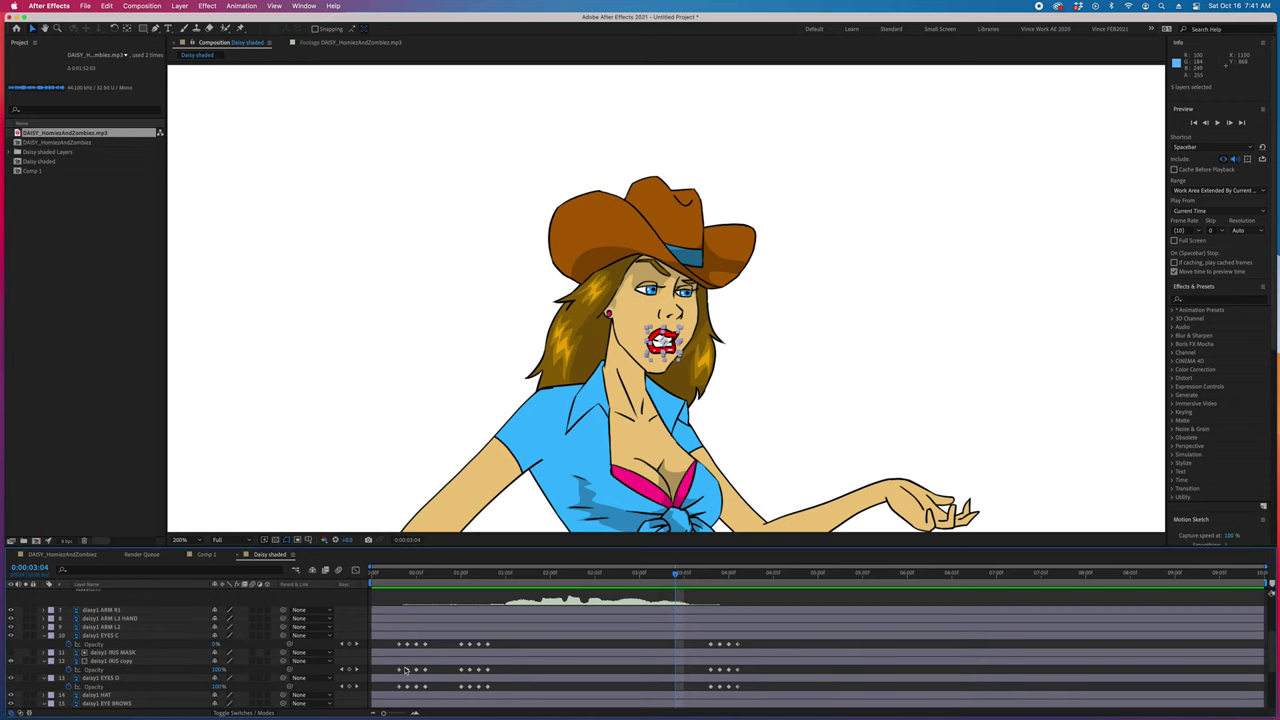
click(119, 611)
scroll(115, 629, up, 5)
scroll(115, 629, down, 5)
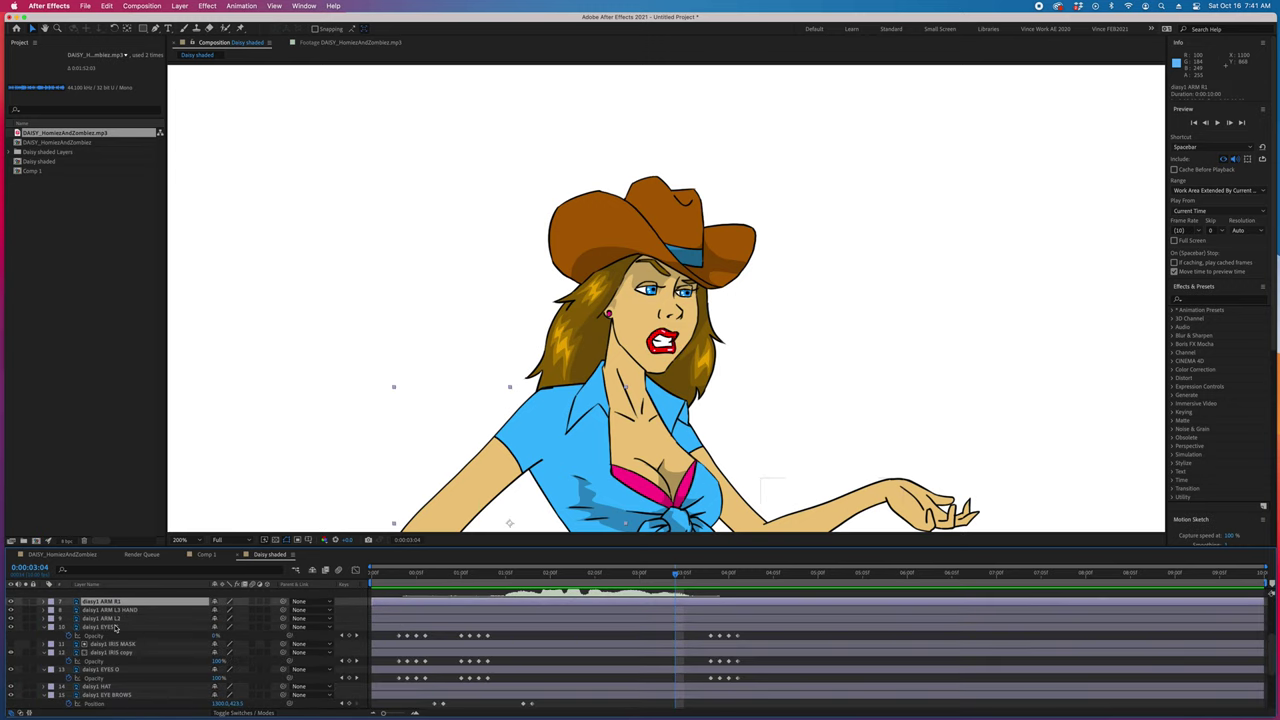
shift+click(116, 621)
drag(117, 621, 118, 669)
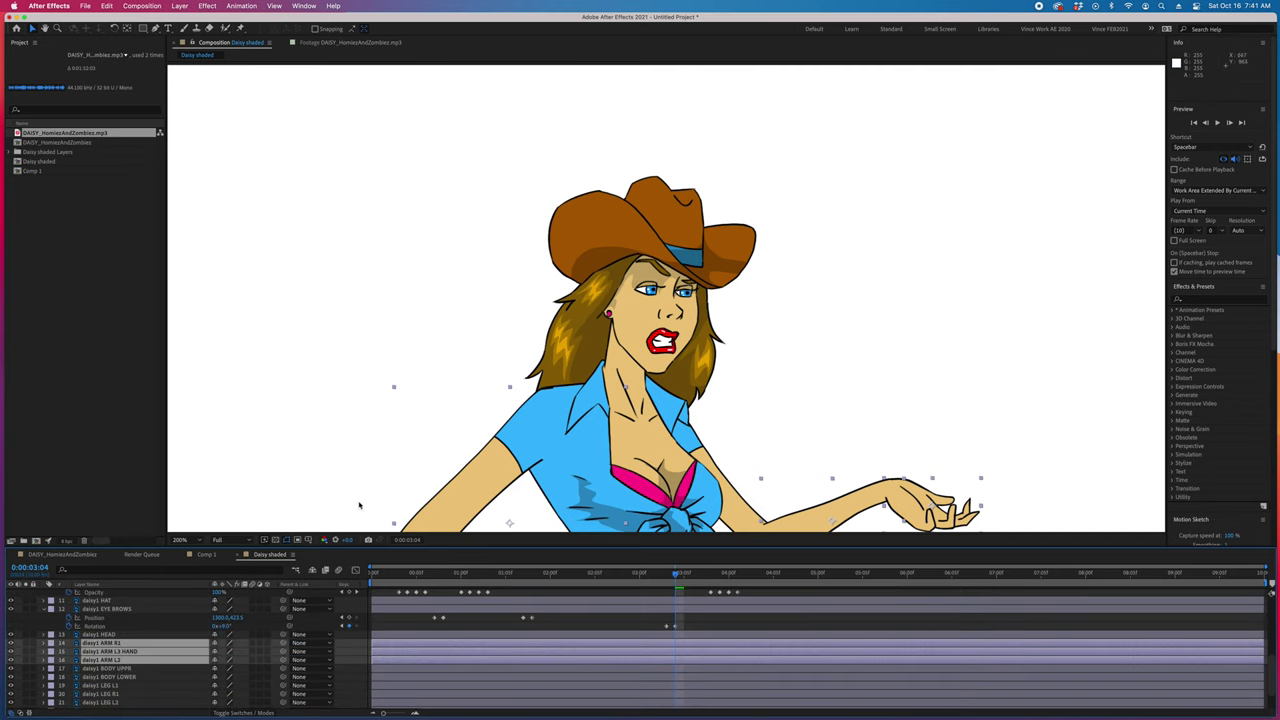
Step: Parent all mouth, eye, iris, HAT and EYE BROWS layers to the HEAD layer, leaving out the audio layer
click(105, 635)
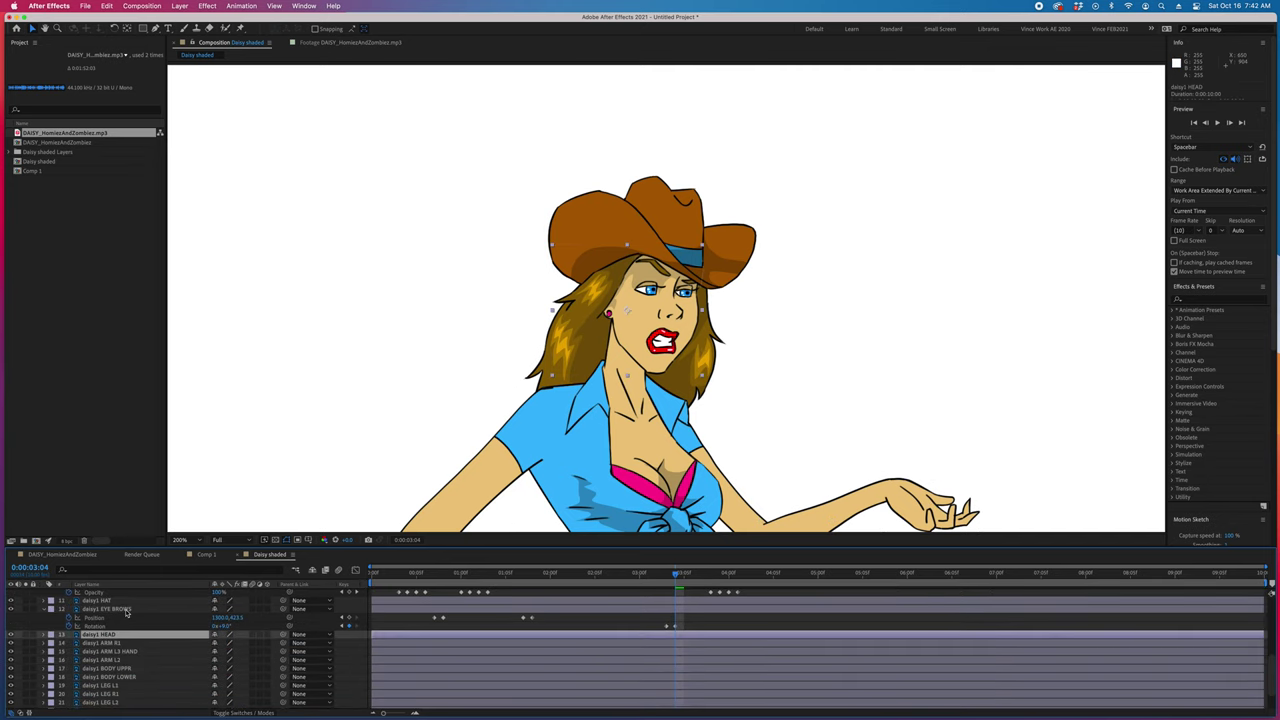
click(127, 610)
scroll(160, 615, up, 6)
shift+click(127, 594)
super+click(123, 636)
scroll(162, 657, down, 2)
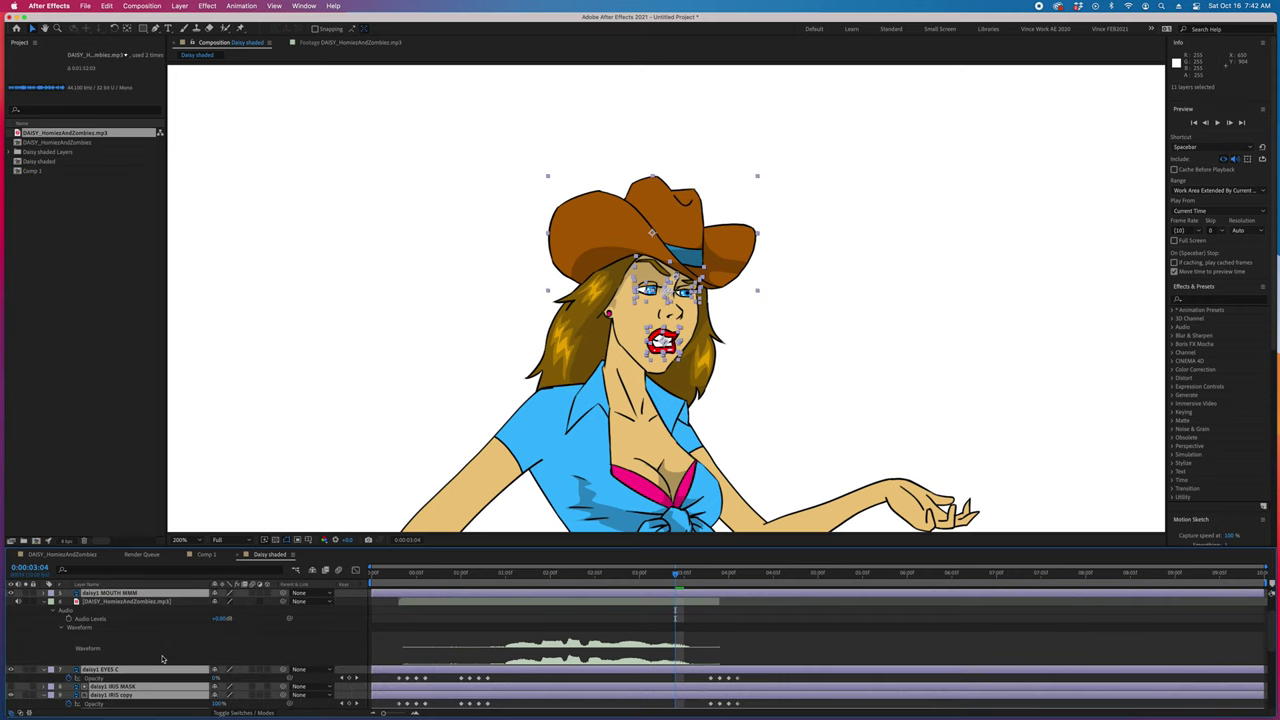
scroll(162, 658, down, 4)
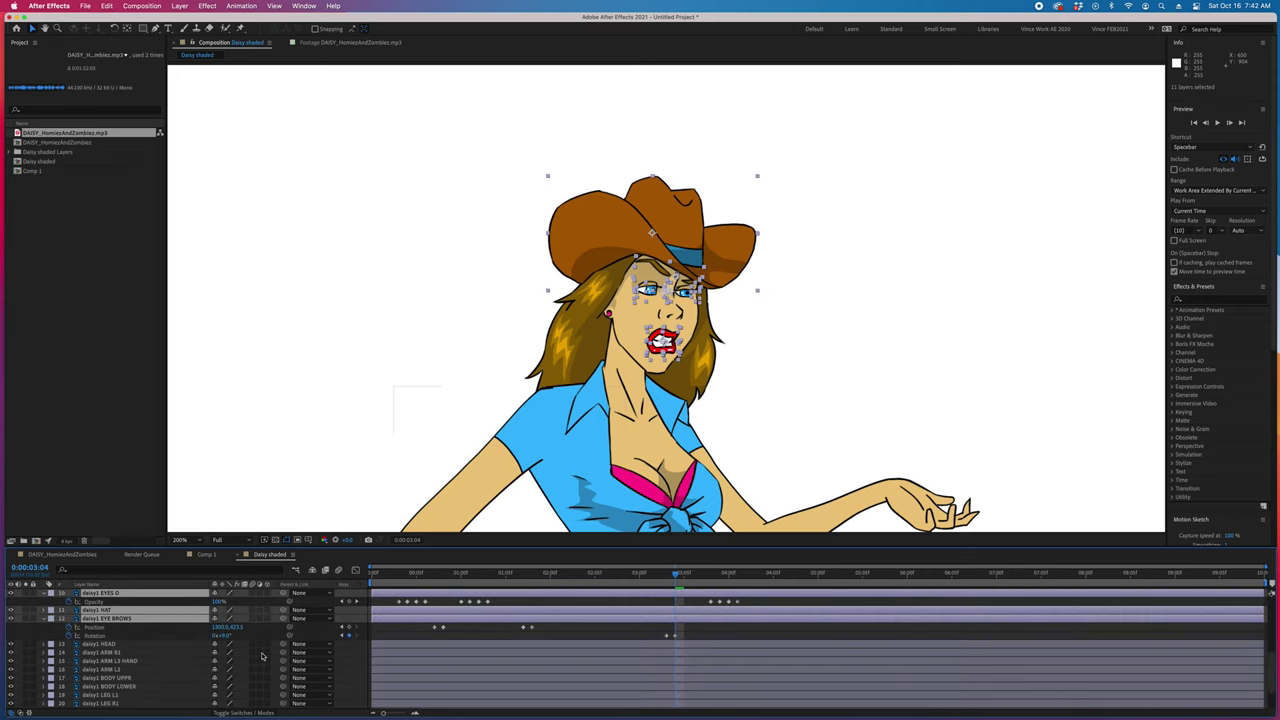
click(105, 644)
Step: Parent the HAIR layer to the HEAD layer
scroll(113, 648, down, 3)
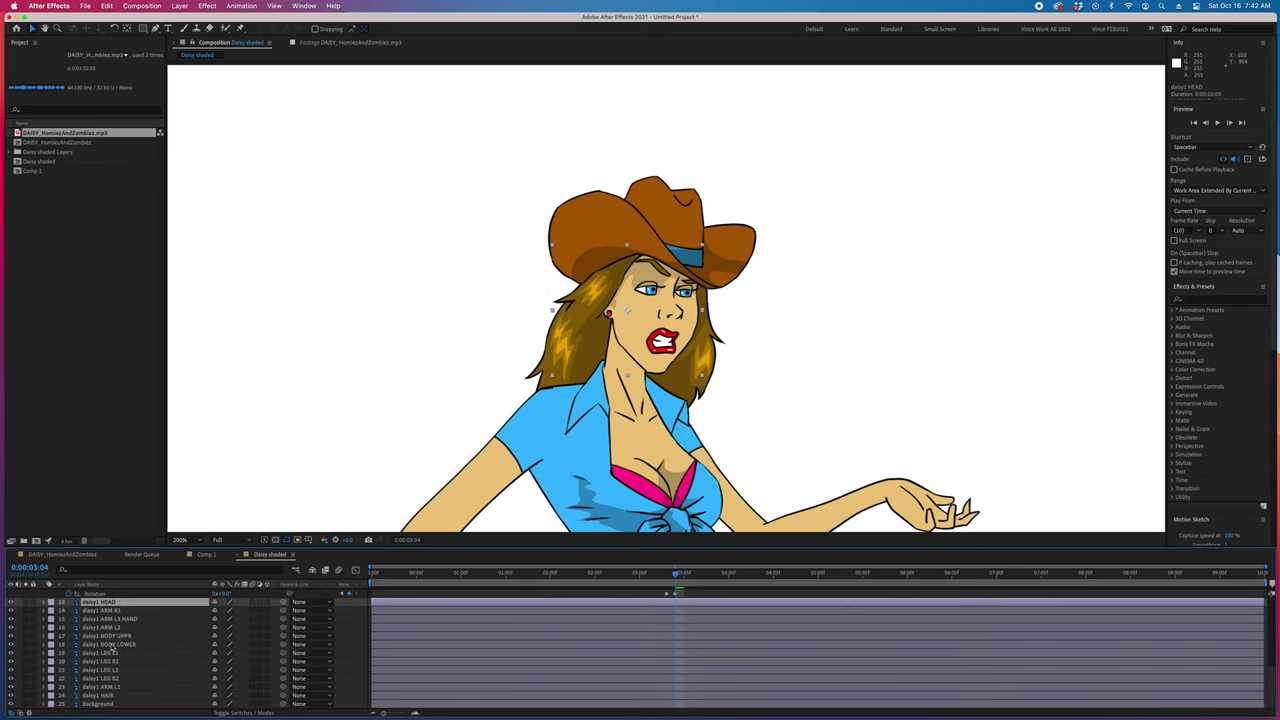
click(118, 695)
drag(281, 697, 100, 602)
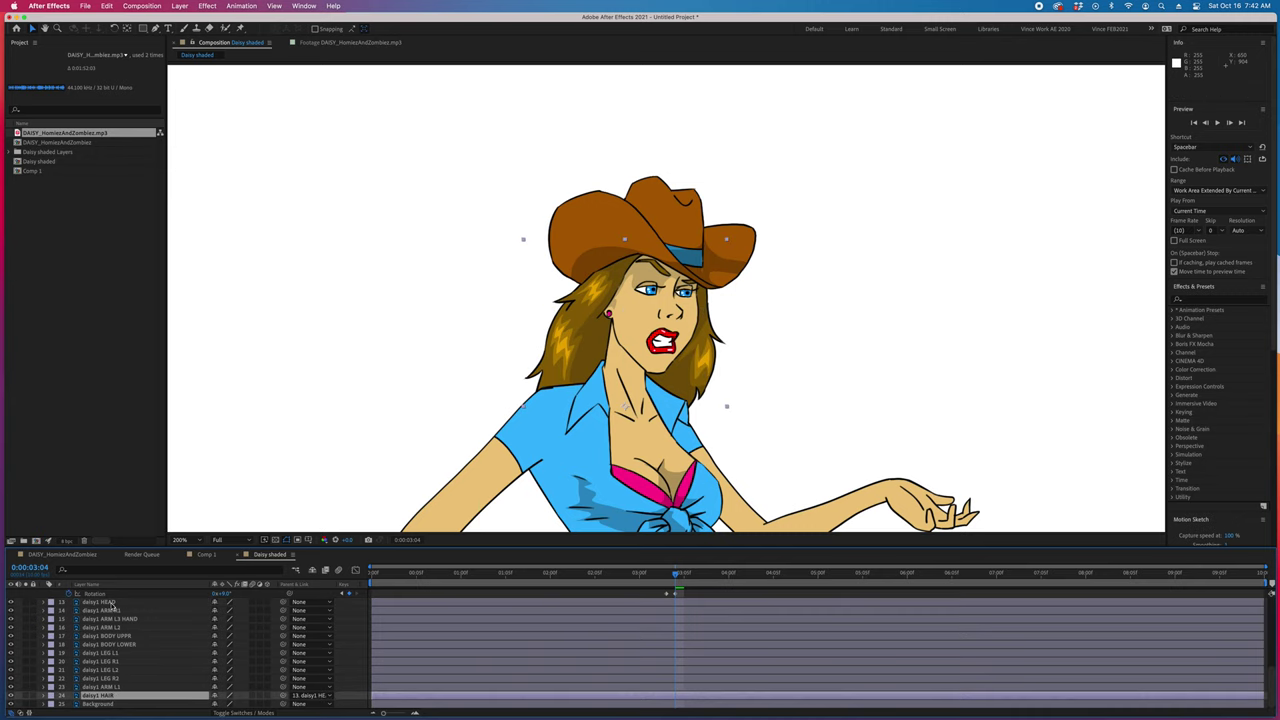
Step: Move the HEAD layer's anchor point down to the jaw near the neck, and undo the trial change to the head
key(y)
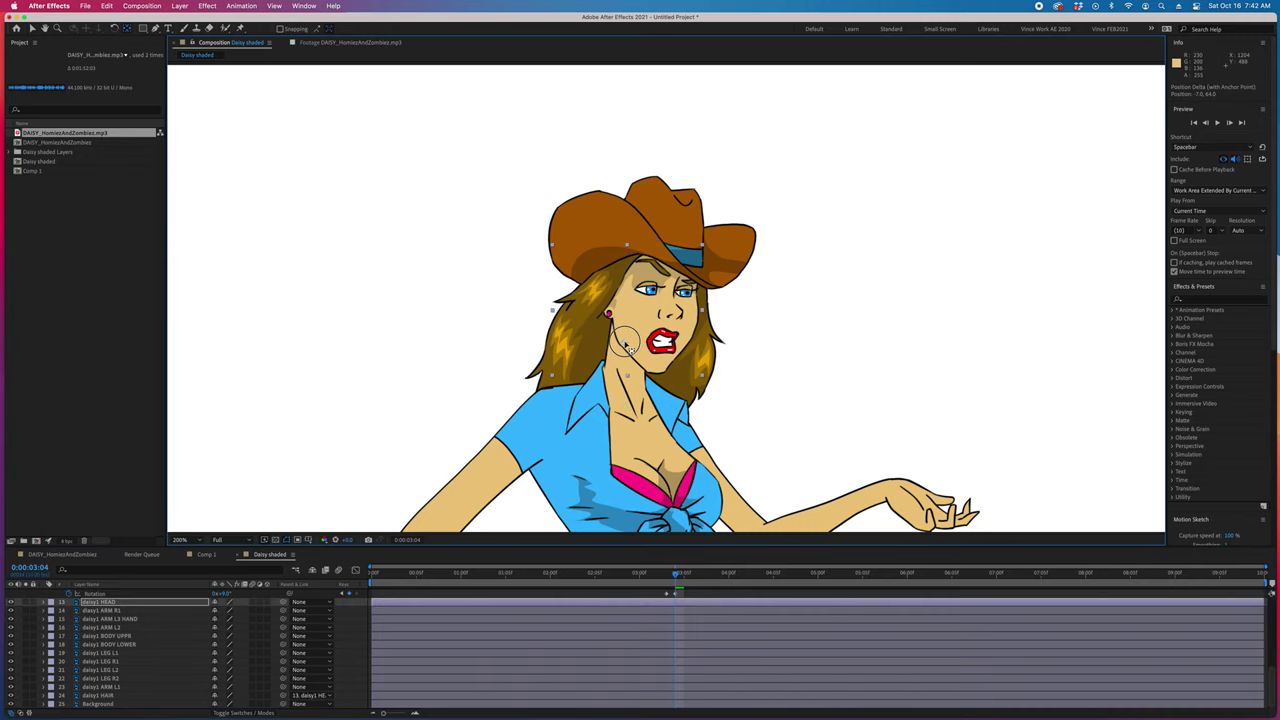
drag(643, 349, 654, 264)
key(super+z)
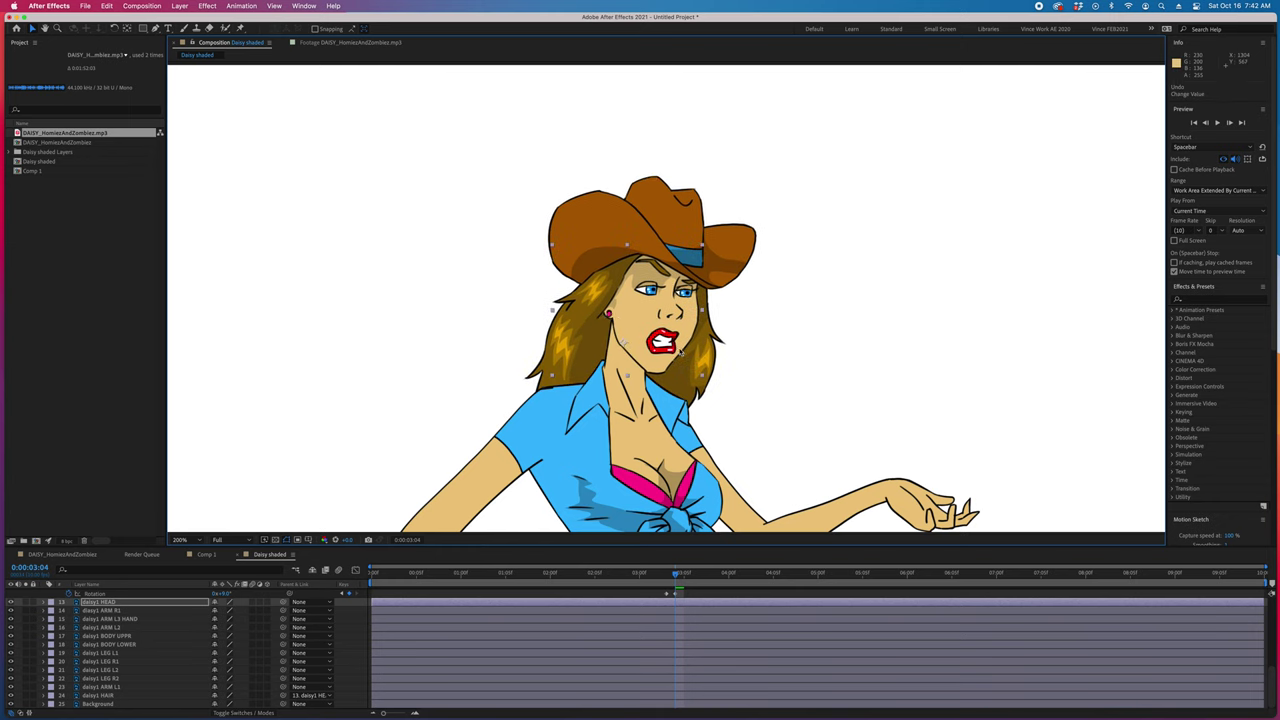
Step: Add a Position keyframe to the HEAD layer at 0:00:01:06 and show its Rotation property as well
scroll(535, 601, up, 10)
drag(551, 573, 523, 573)
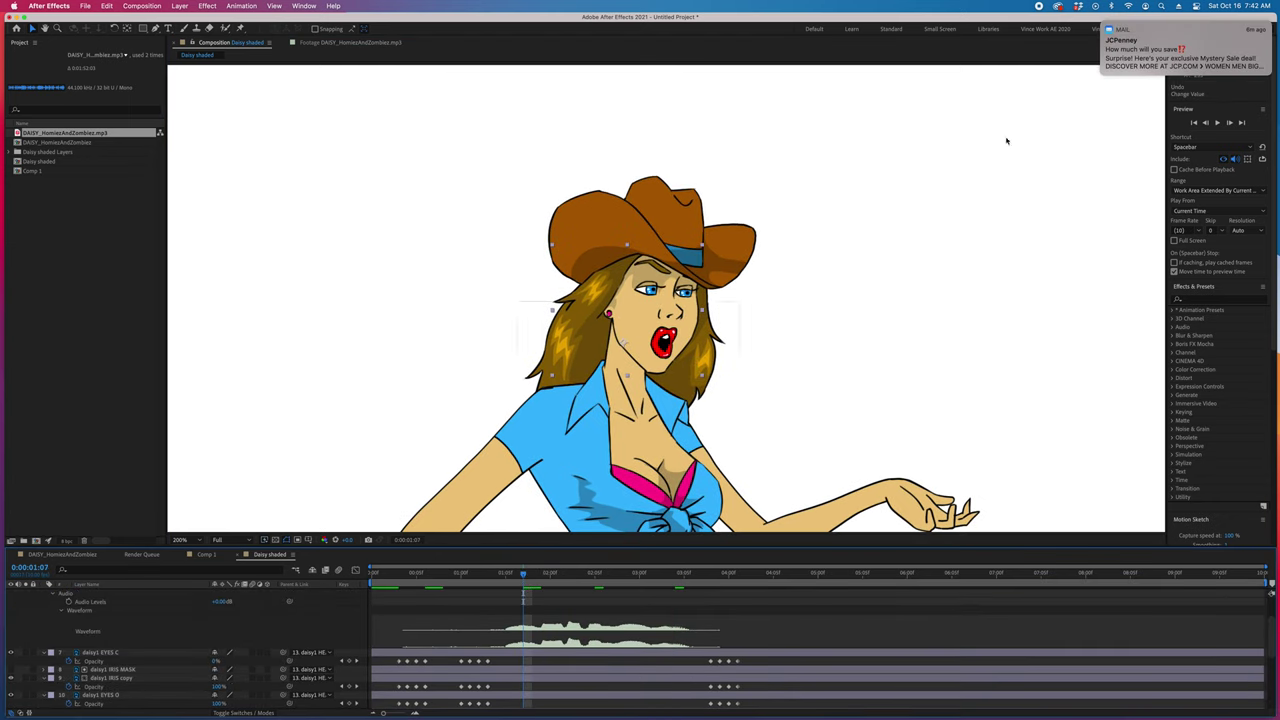
click(1107, 25)
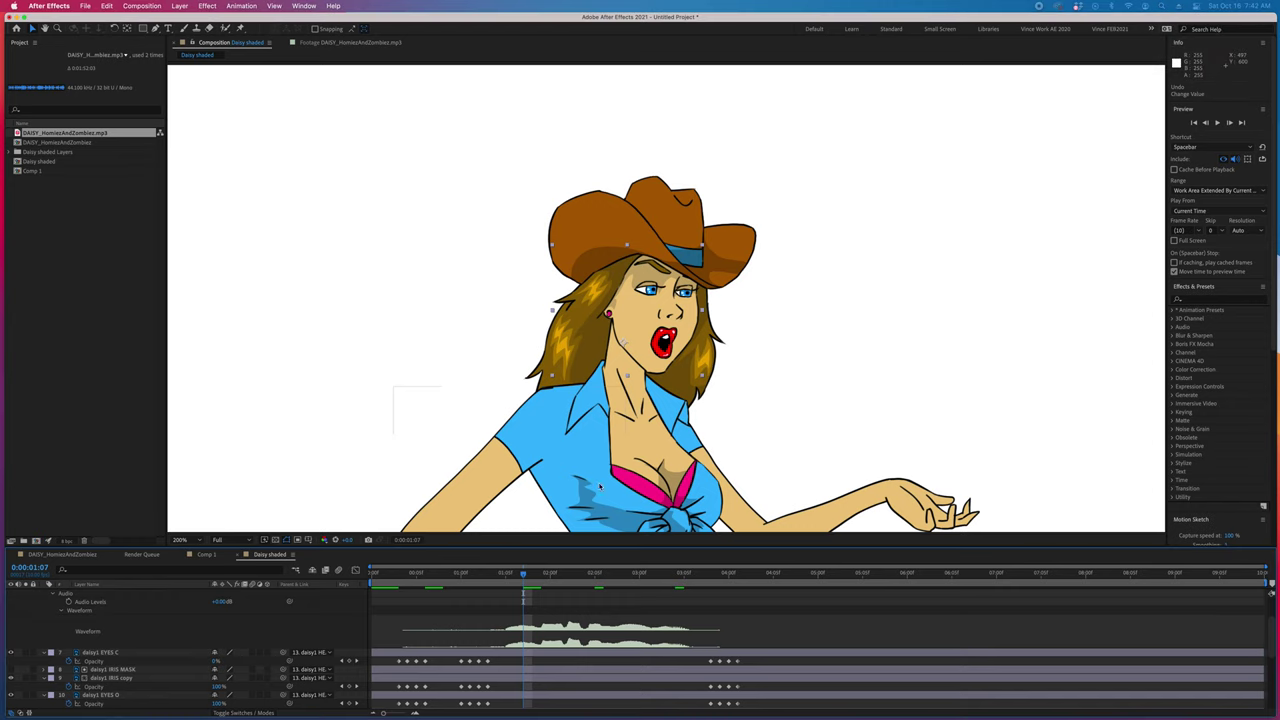
click(517, 576)
drag(522, 578, 514, 575)
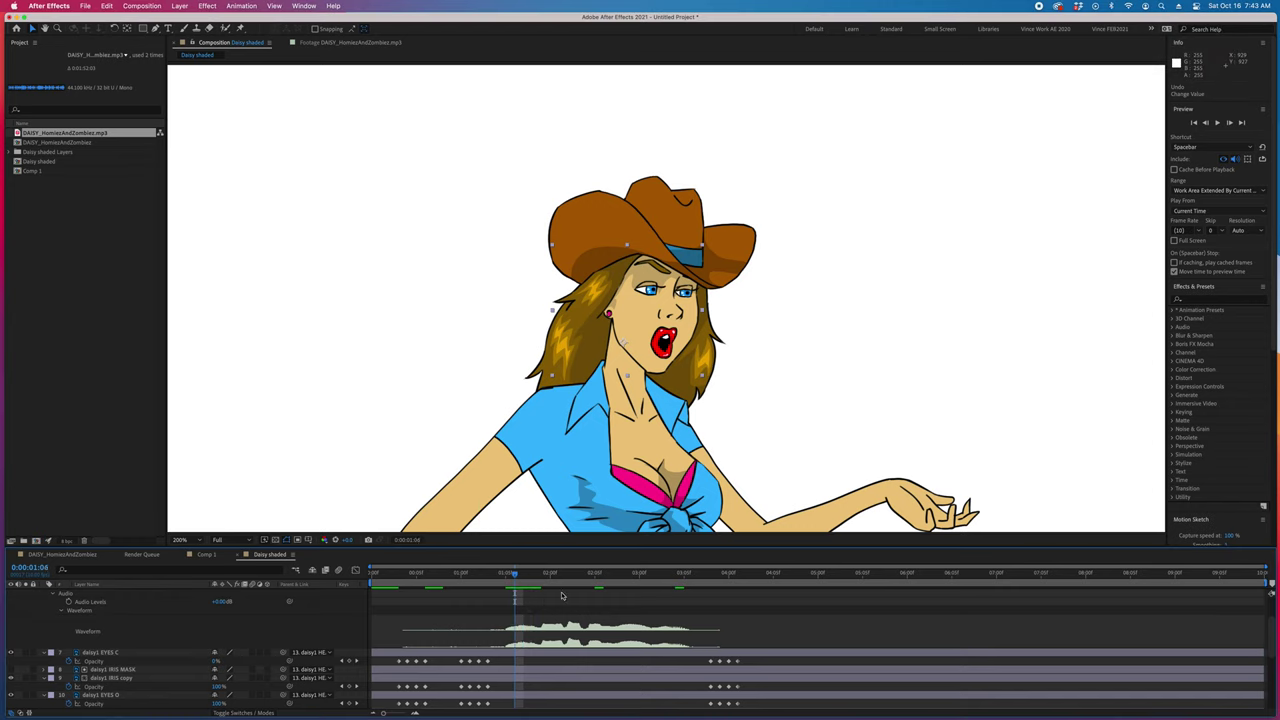
scroll(634, 646, down, 5)
key(p)
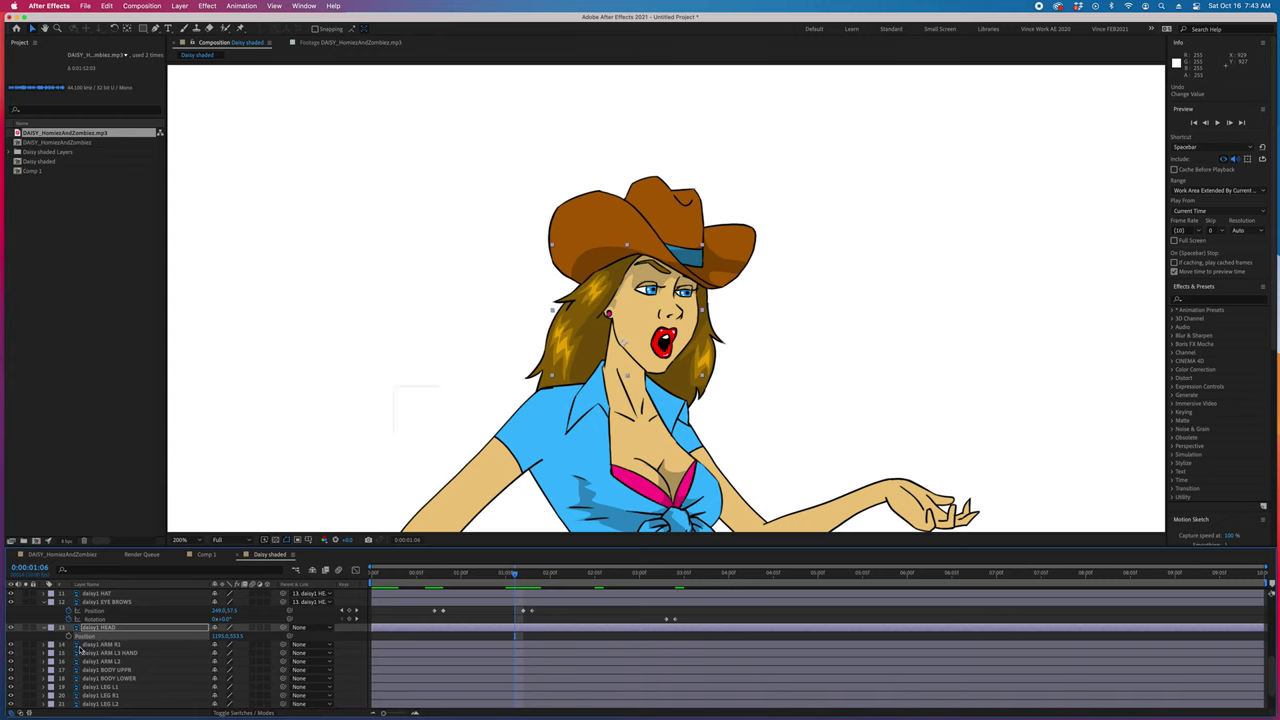
key(shift+r)
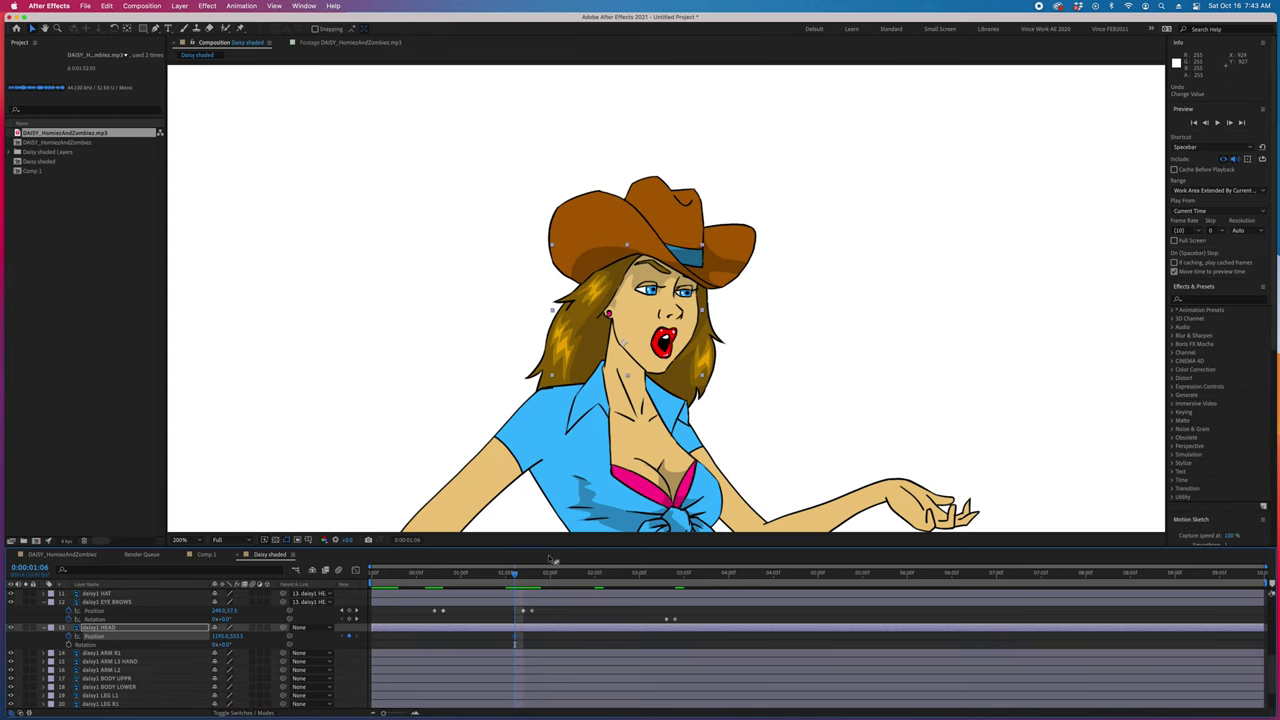
Step: Shift the HEAD layer slightly left to 1290.0, 552.5 at 0:00:01:09, and paste its starting Position keyframe at 0:00:02:02
click(533, 576)
drag(686, 347, 681, 349)
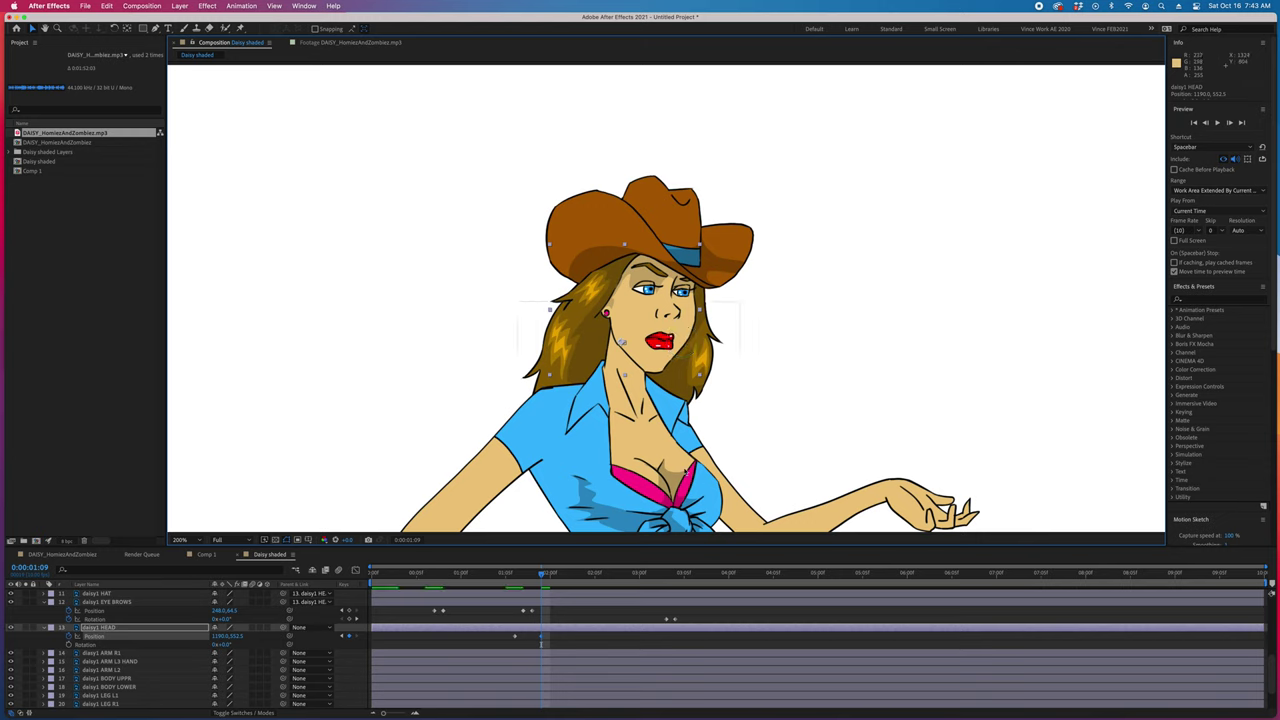
drag(545, 580, 607, 585)
click(515, 637)
key(super+c)
key(super+v)
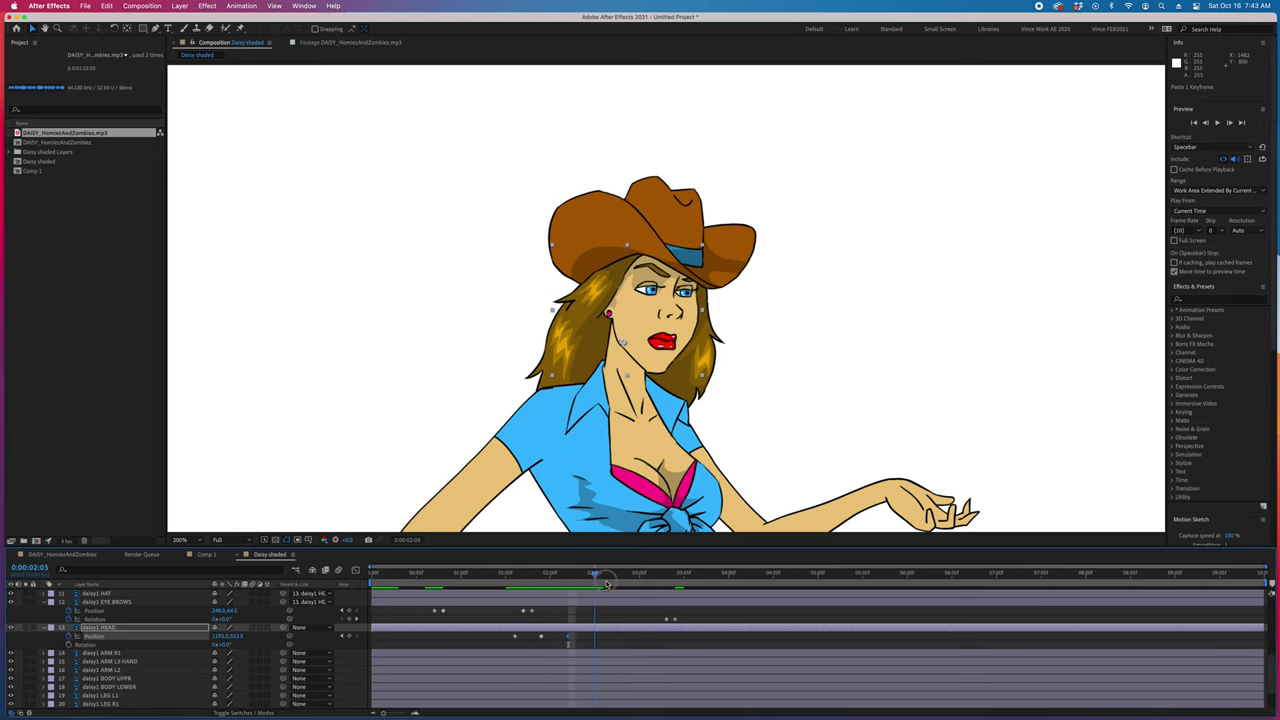
Step: Copy the last two HEAD Position keyframes, paste them at 0:00:02:05, and check the head motion on the full figure
drag(530, 648, 490, 615)
key(super+c)
key(super+v)
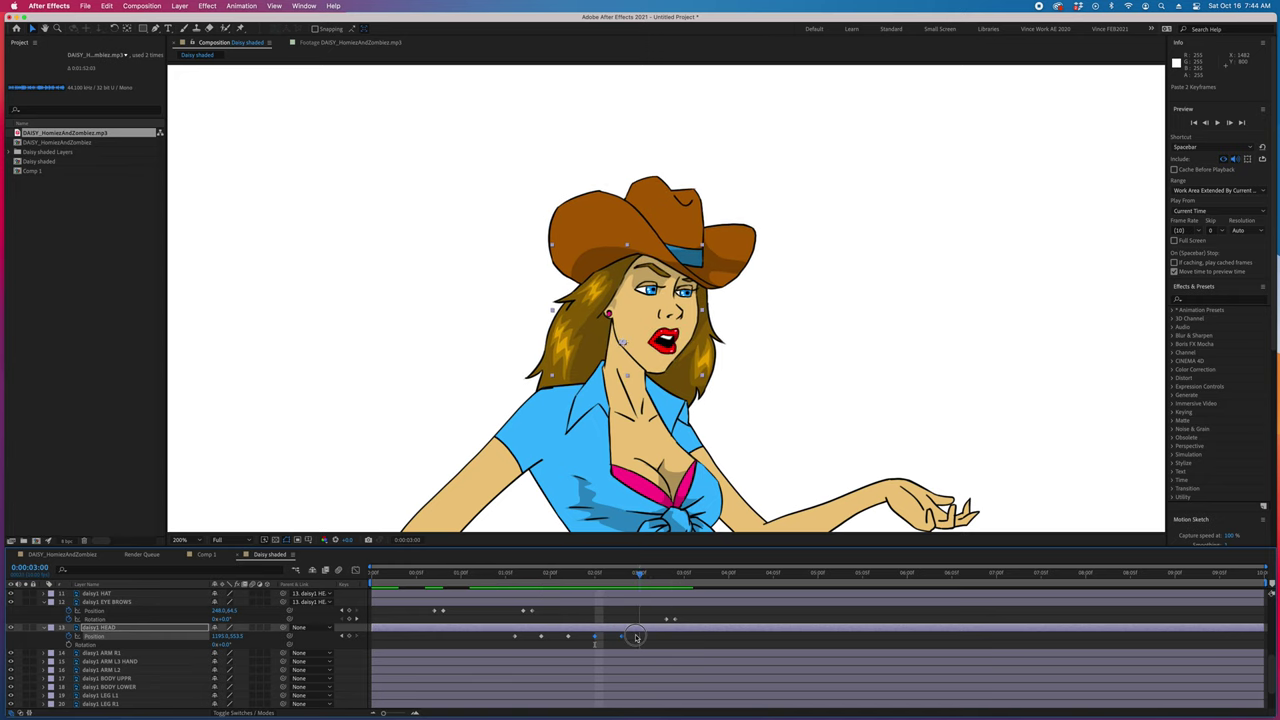
mouse_move(636, 638)
mouse_down()
mouse_move(485, 641)
mouse_move(631, 633)
mouse_up()
scroll(791, 454, down, 4)
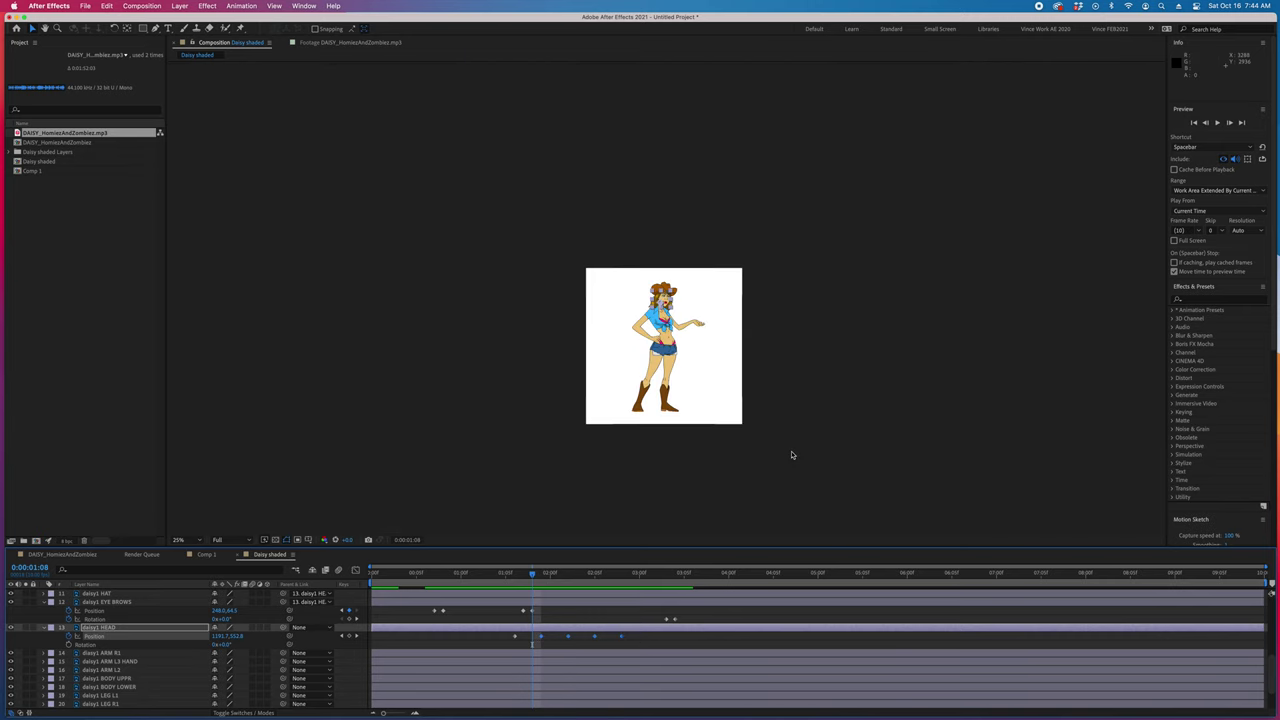
scroll(785, 450, up, 2)
drag(696, 407, 696, 372)
scroll(673, 294, up, 2)
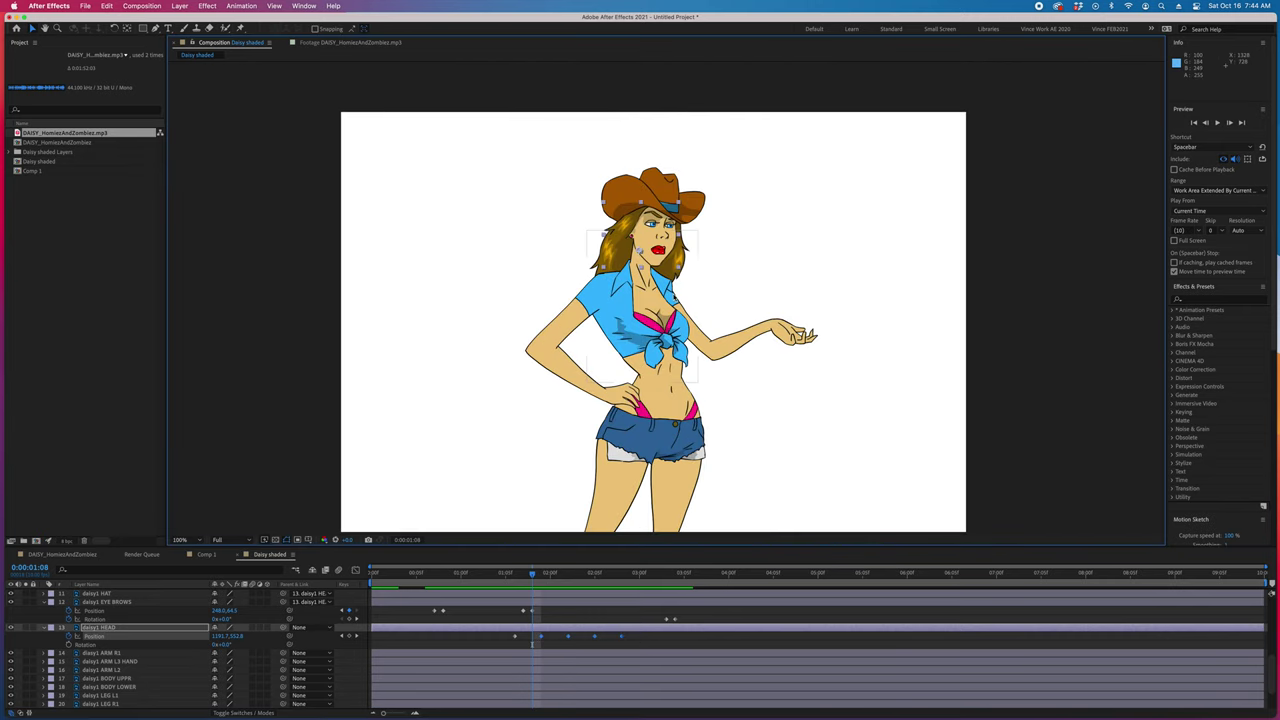
Step: Shift the HEAD layer further left in its Position keyframe at 0:00:01:09, and undo the extra trial movement
click(533, 574)
drag(520, 578, 514, 575)
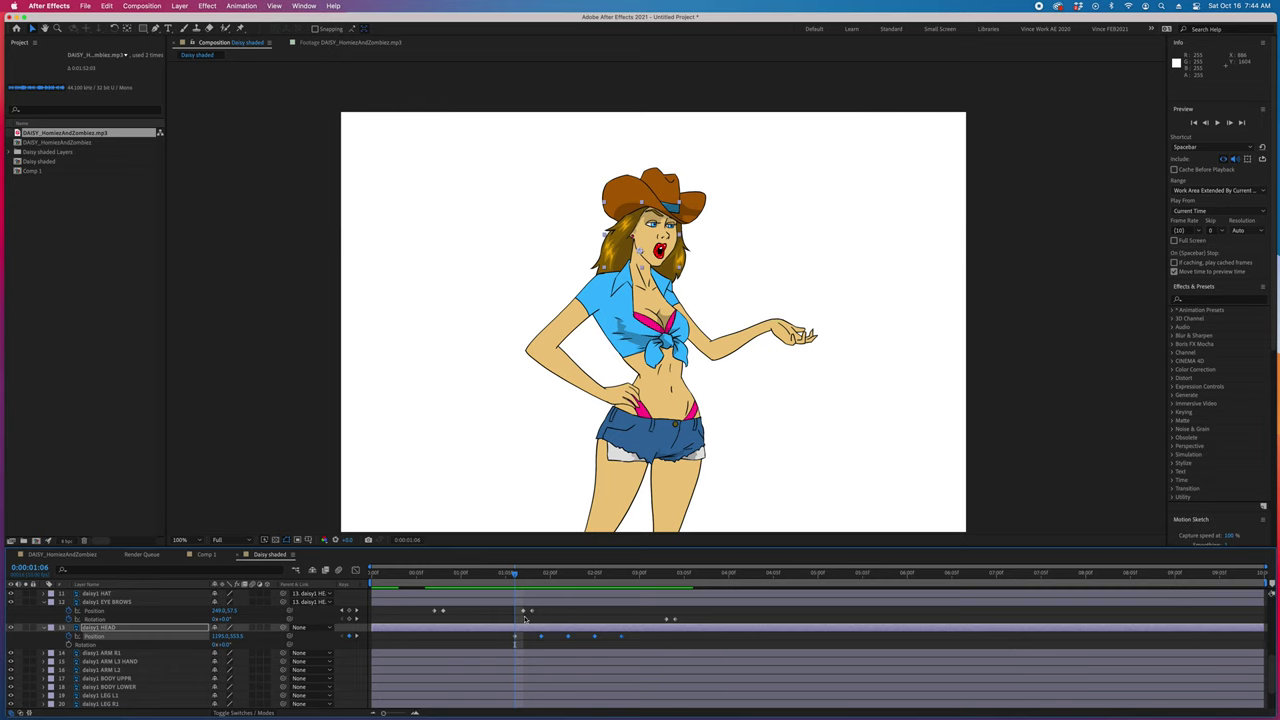
key(Page_Down)
key(Page_Down)
key(Page_Down)
scroll(637, 247, up, 4)
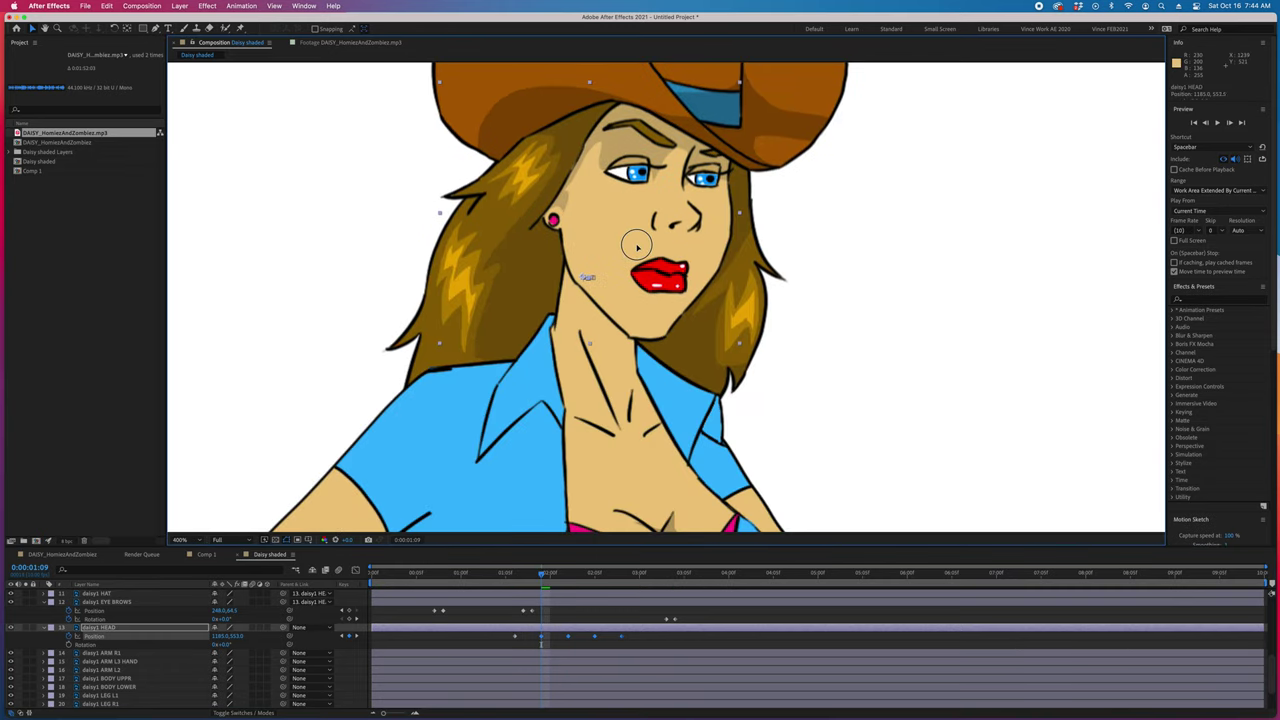
drag(637, 247, 629, 244)
drag(606, 362, 625, 273)
key(super+z)
Step: Copy the HEAD Position keyframes at 0:00:01:06 and 0:00:01:09 and paste the pair at 0:00:02:02 and 0:00:02:08
scroll(618, 354, down, 2)
drag(544, 577, 516, 588)
key(cmd+v)
key(super+v)
Step: Move the BODY UPPR layer's anchor point down to the middle of the bare waist
scroll(695, 464, down, 1)
drag(695, 464, 719, 400)
click(672, 356)
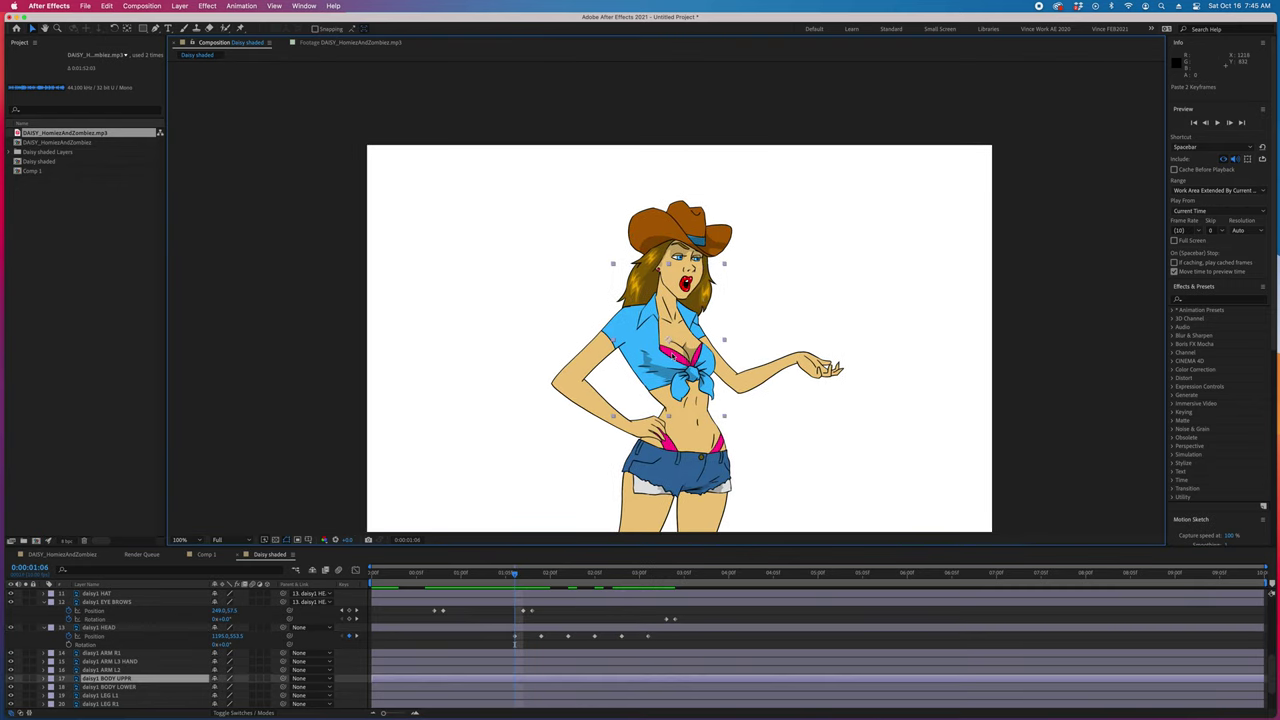
key(y)
drag(678, 346, 694, 406)
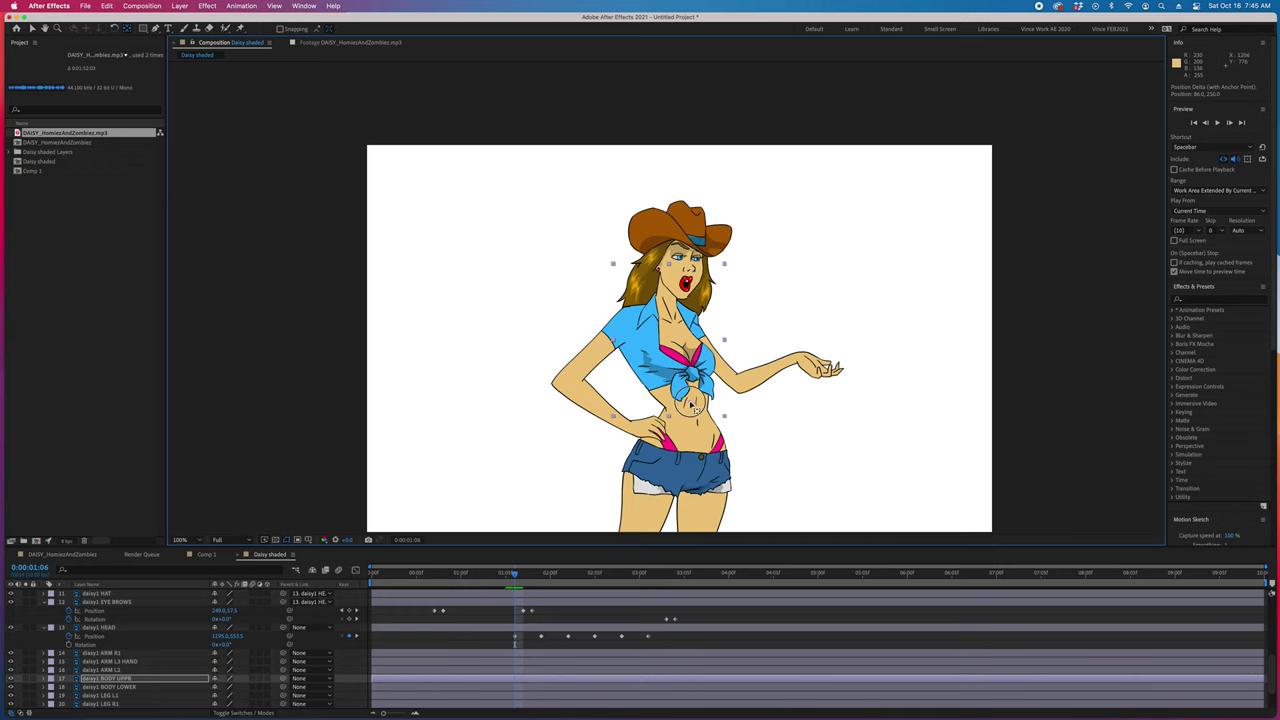
Step: Parent the ARM R1, ARM L3 HAND, ARM L2 and ARM L1 layers to the BODY UPPR layer
click(124, 653)
shift+click(125, 670)
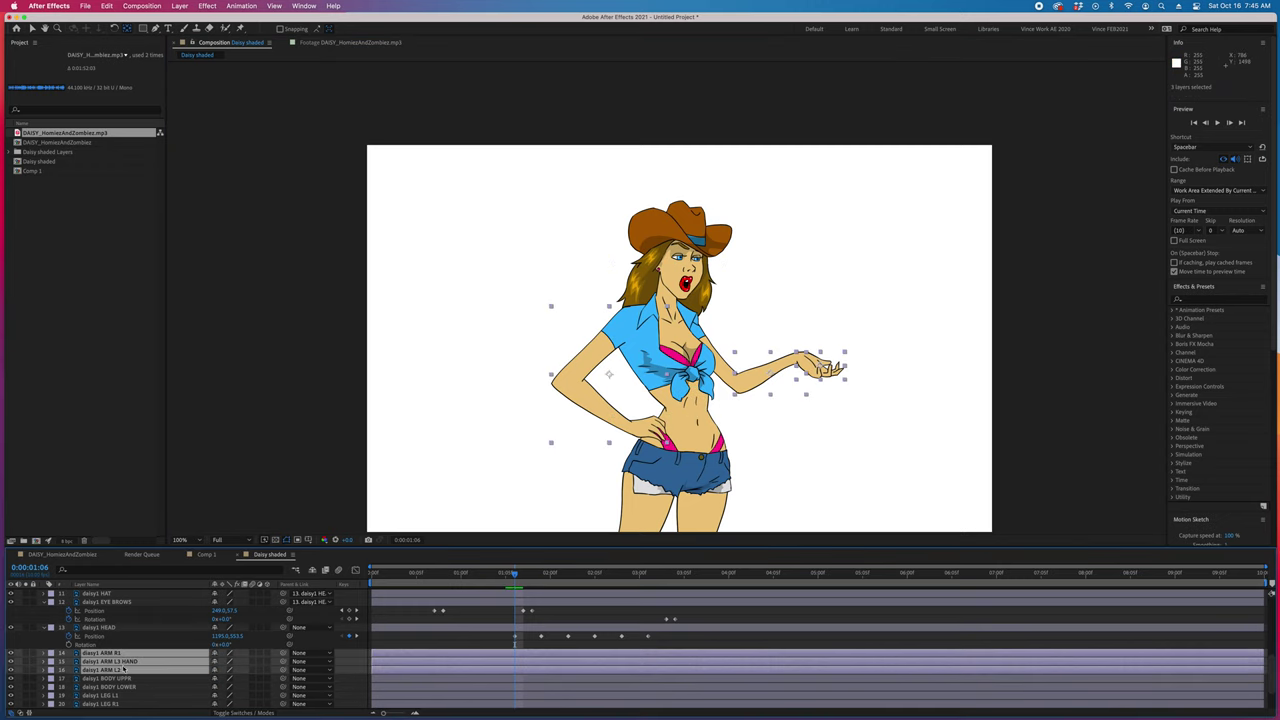
scroll(132, 665, down, 4)
super+click(112, 687)
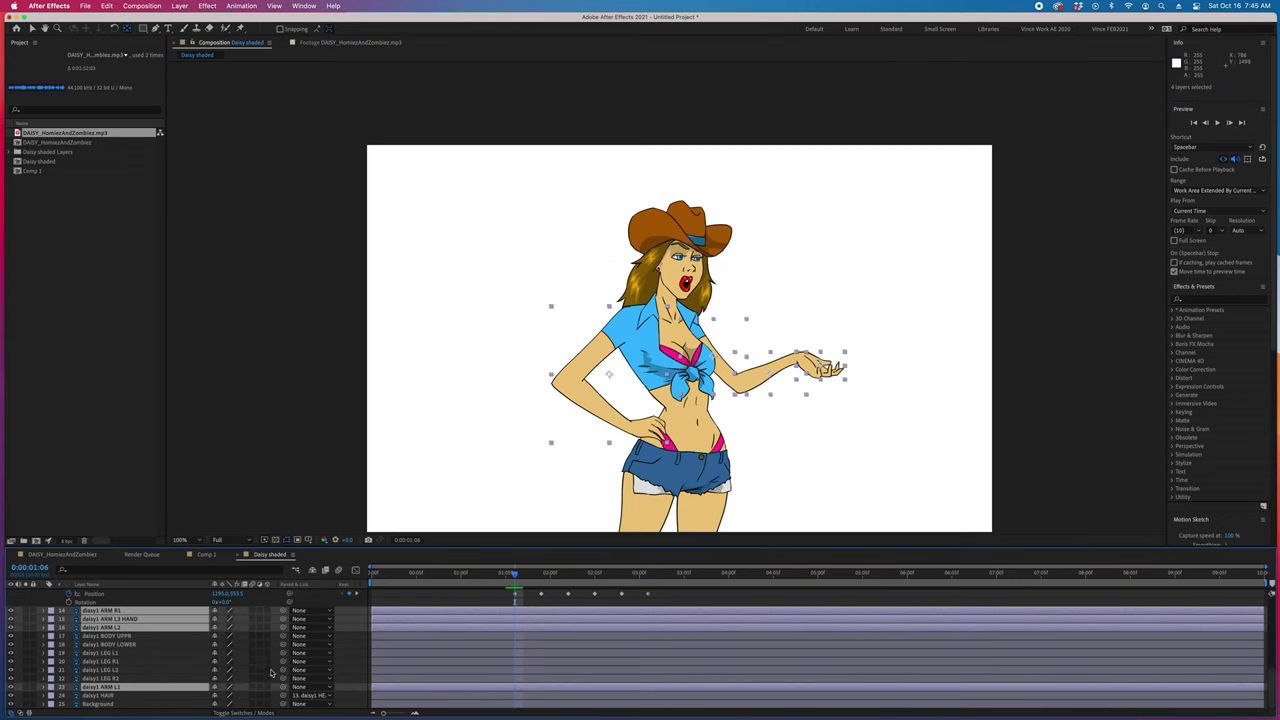
drag(194, 654, 133, 638)
click(134, 638)
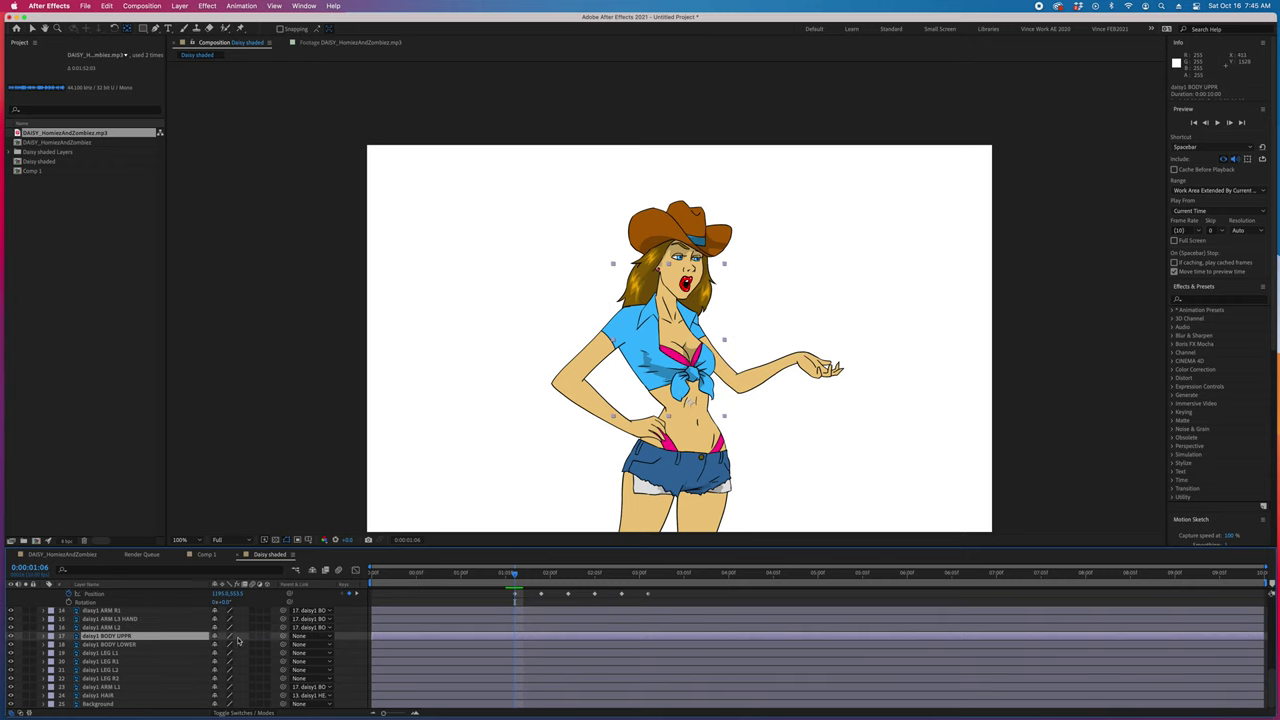
Step: Parent the HEAD layer to the BODY UPPR layer
scroll(200, 645, up, 2)
click(137, 622)
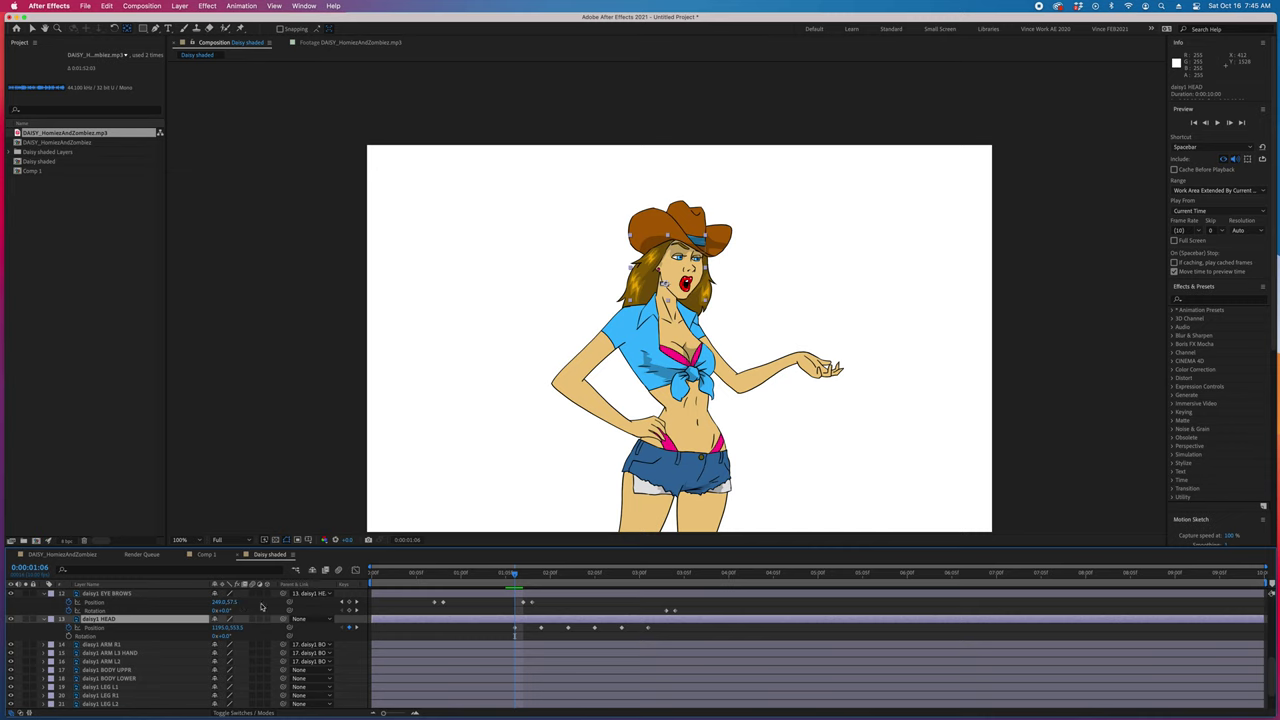
drag(285, 621, 131, 671)
Step: Add a BODY UPPR Rotation keyframe at 0:00:01:06 and set the rotation to -2.0° at 0:00:01:09
click(131, 671)
key(r)
drag(227, 681, 224, 679)
key(super+z)
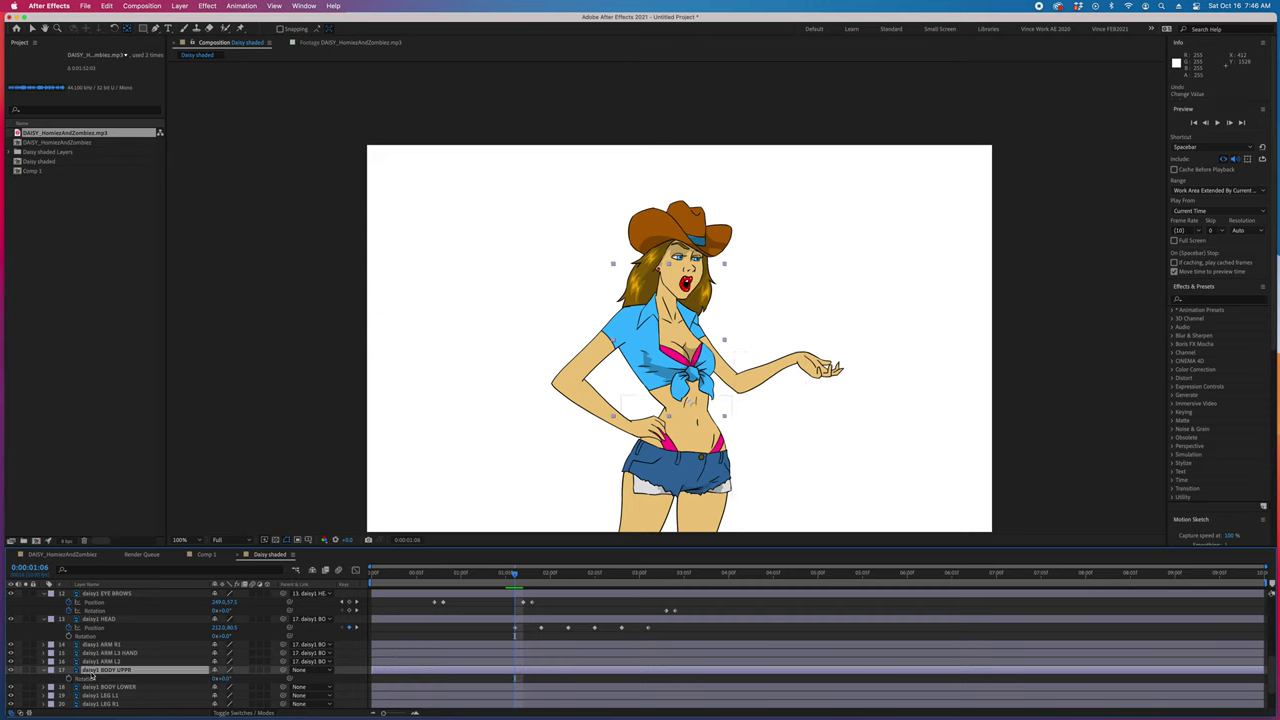
key(Page_Down)
key(Page_Down)
key(Page_Down)
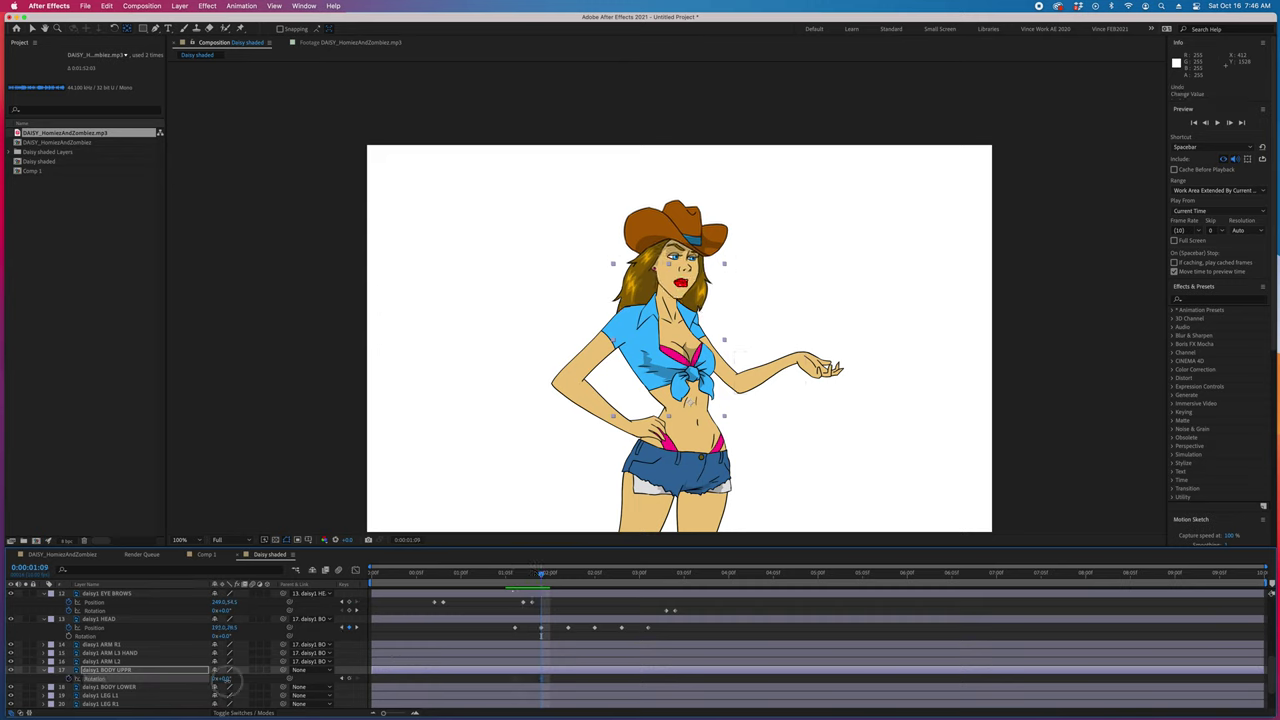
drag(224, 679, 224, 679)
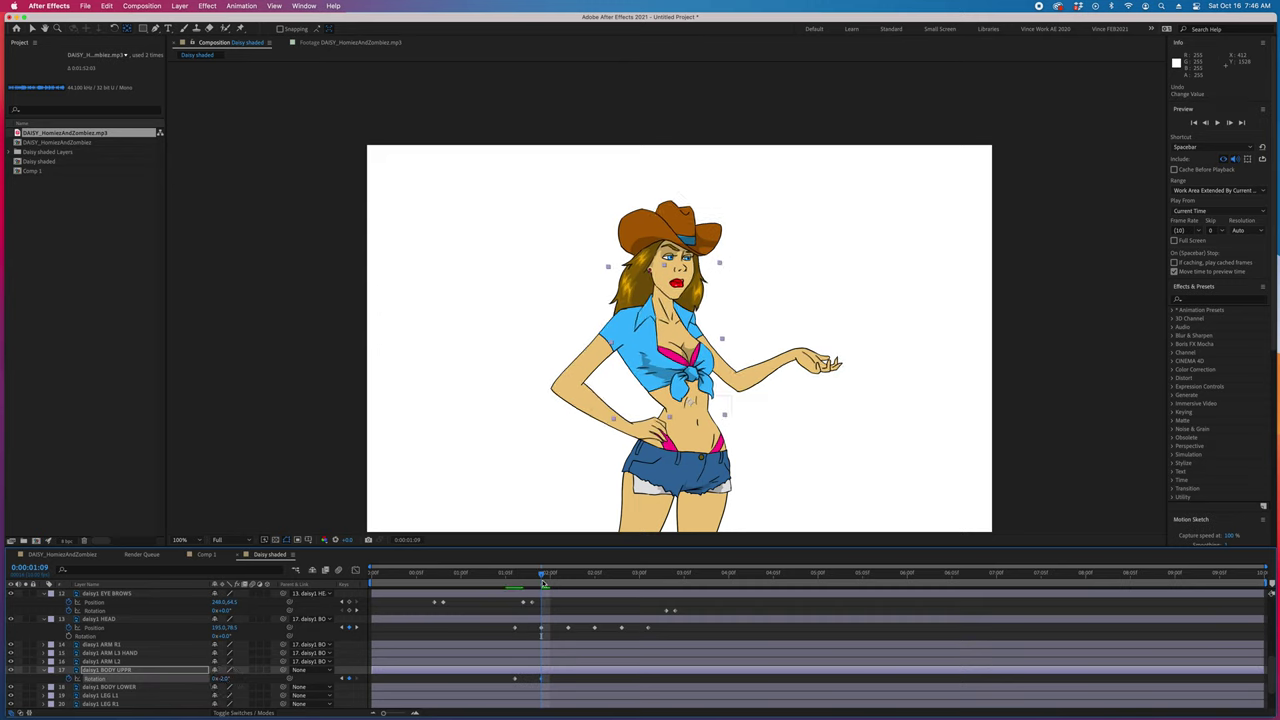
Step: Copy the two BODY UPPR Rotation keyframes, paste them at 0:00:02:02 and 0:00:02:08, and preview the motion
drag(542, 575, 530, 602)
key(super+v)
click(622, 575)
key(super+v)
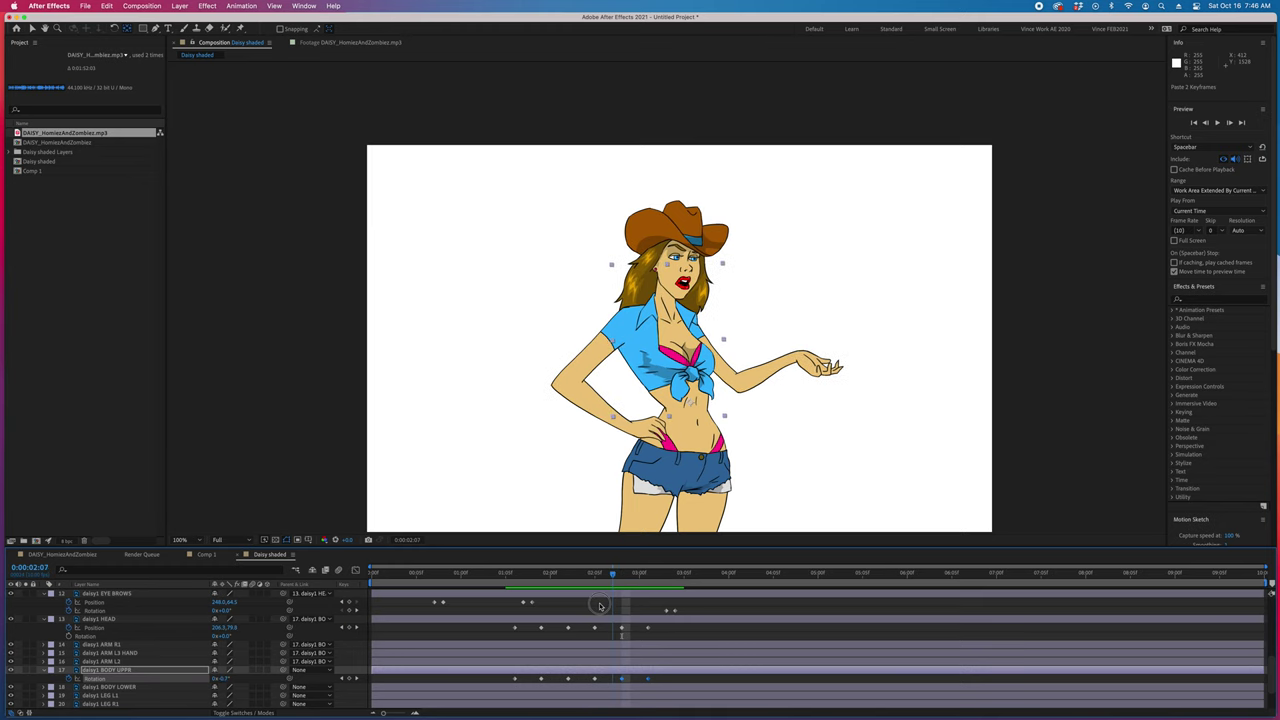
key(space)
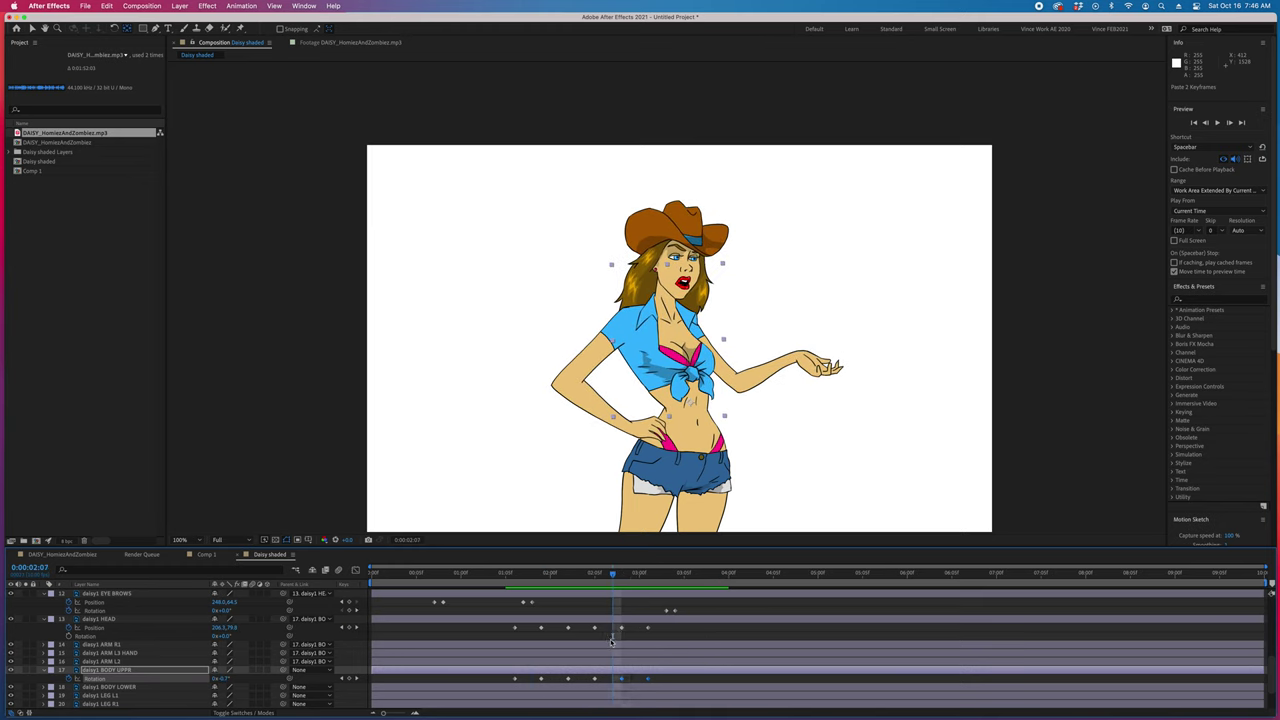
Step: Move the ARM L3 HAND layer's anchor point to the wrist
click(108, 645)
click(112, 653)
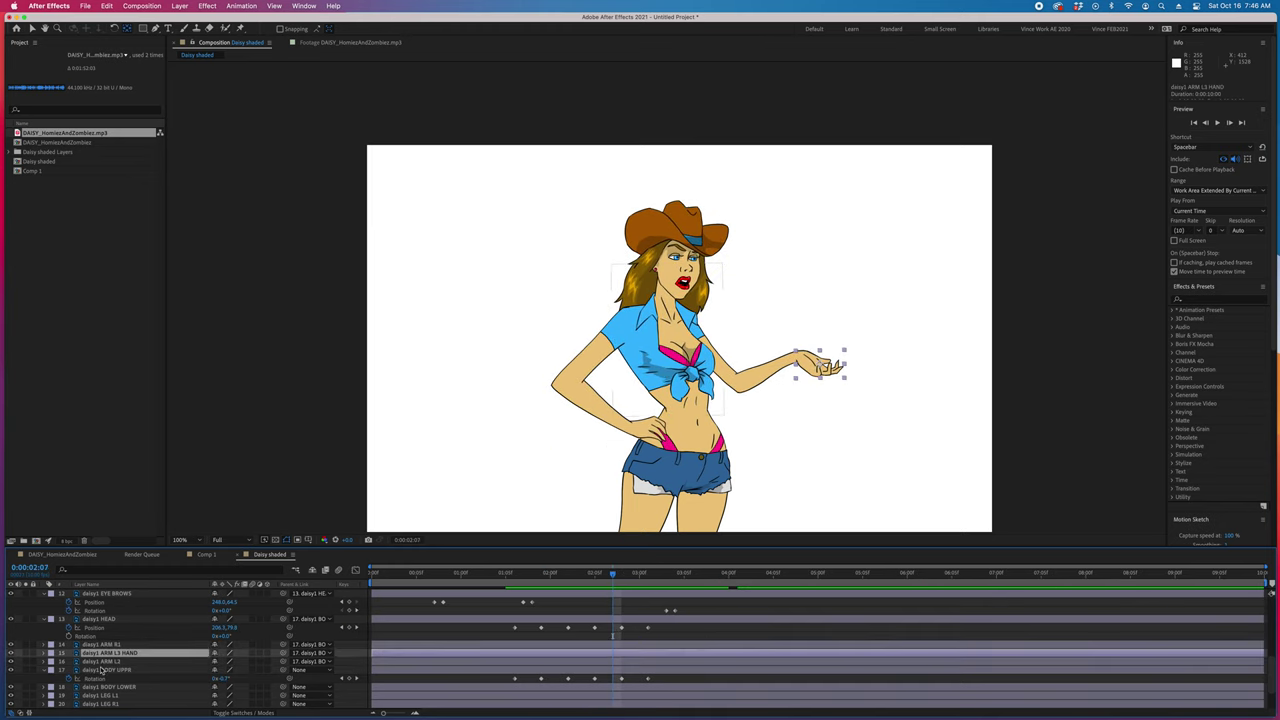
shift+click(106, 662)
scroll(105, 662, down, 2)
super+click(114, 688)
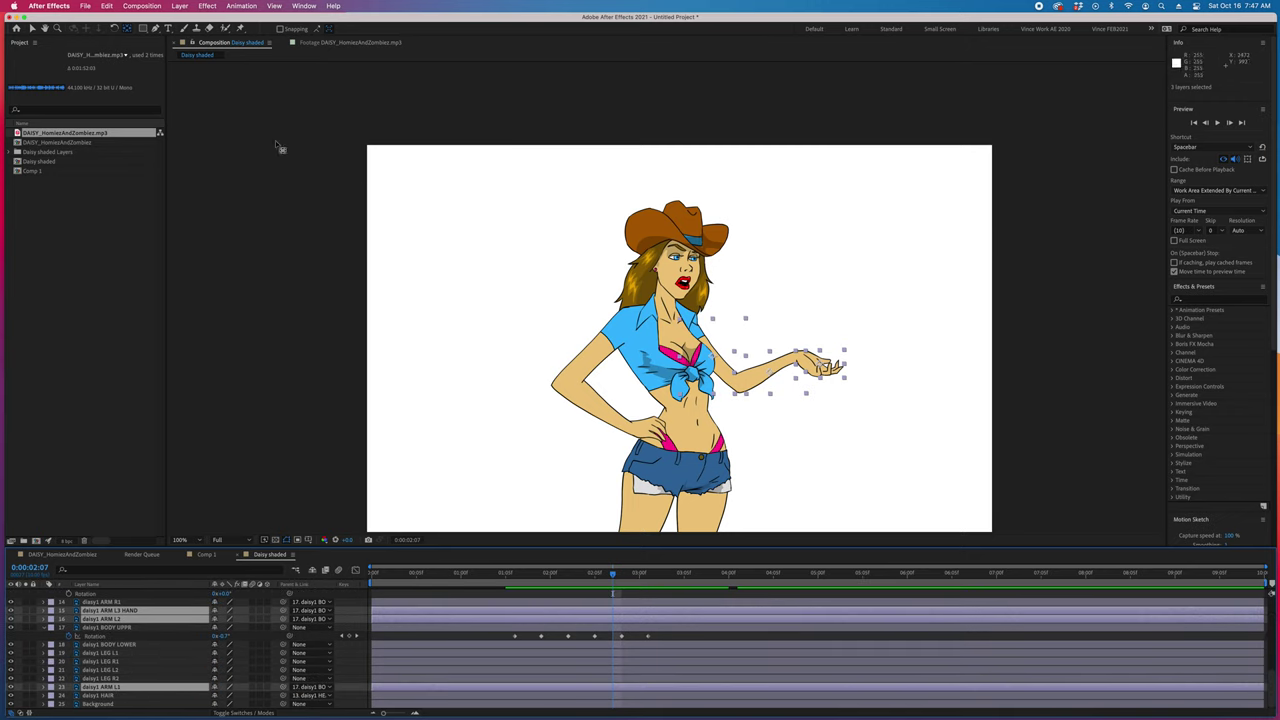
click(127, 29)
click(1016, 396)
click(820, 366)
click(125, 29)
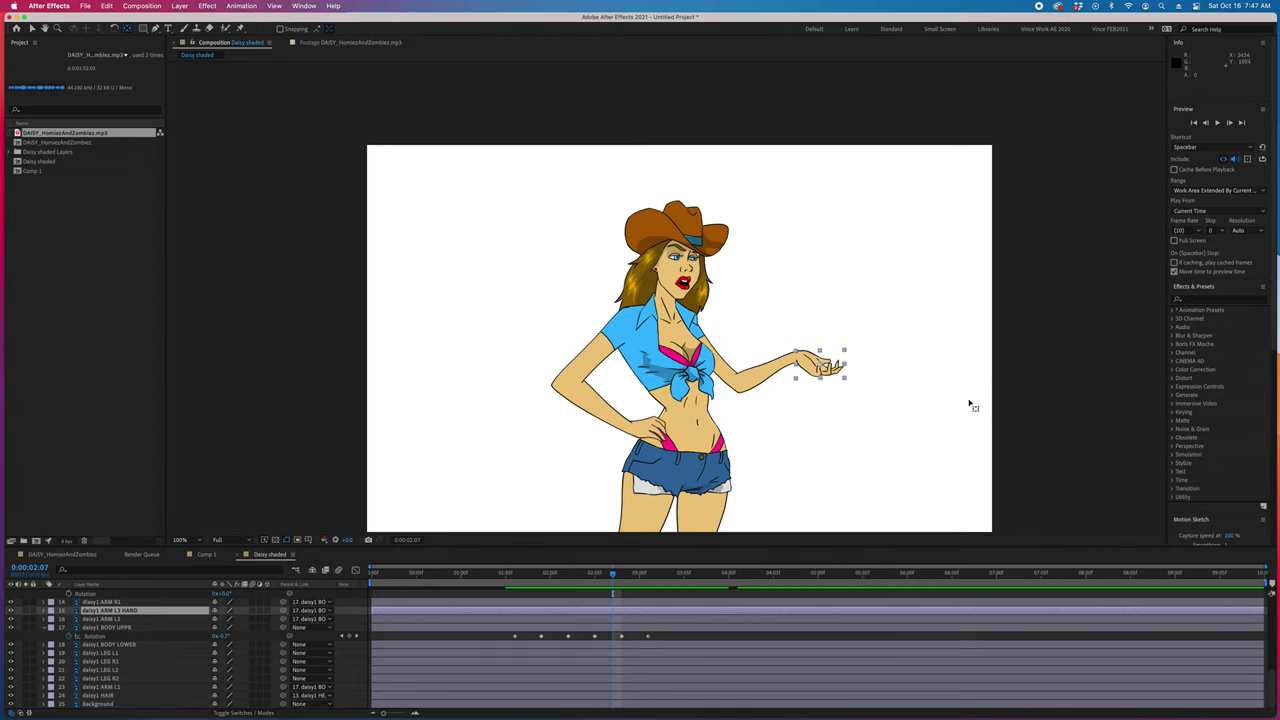
drag(820, 365, 800, 365)
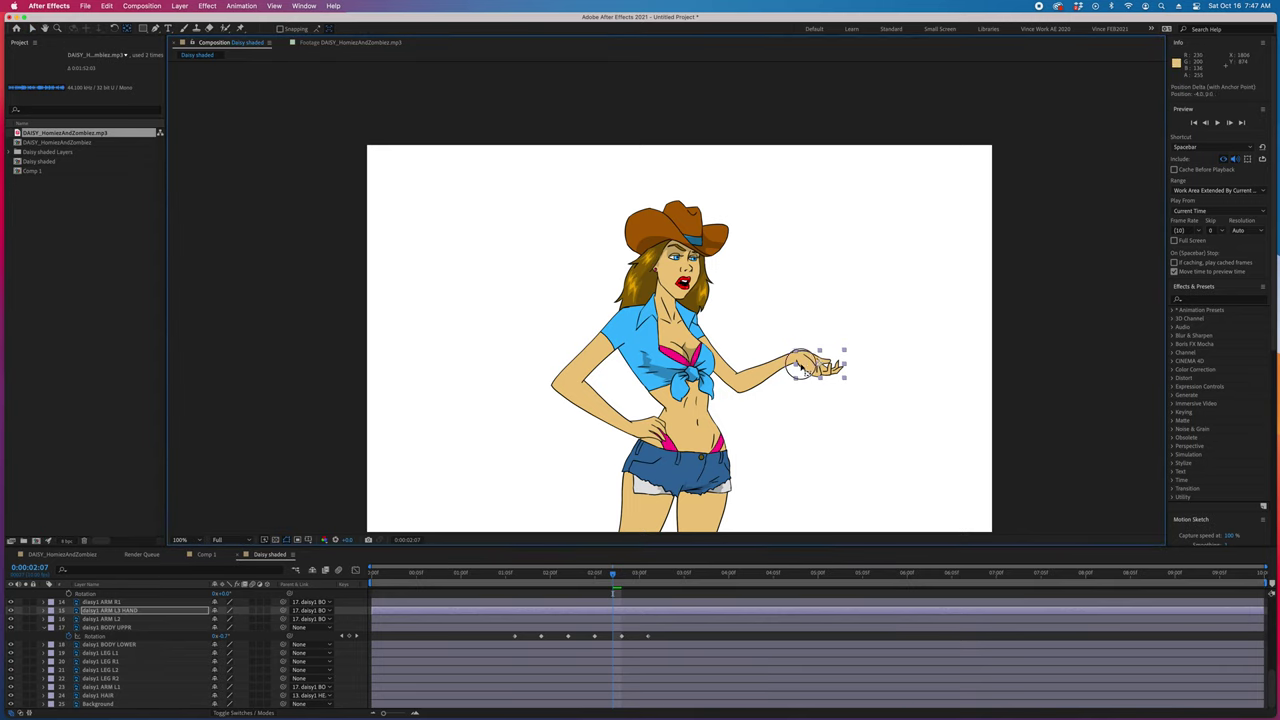
Step: Place the ARM L2 anchor point at the elbow and ARM L1's at the shoulder, parenting HAND to ARM L2 and ARM L2 to ARM L1
click(110, 618)
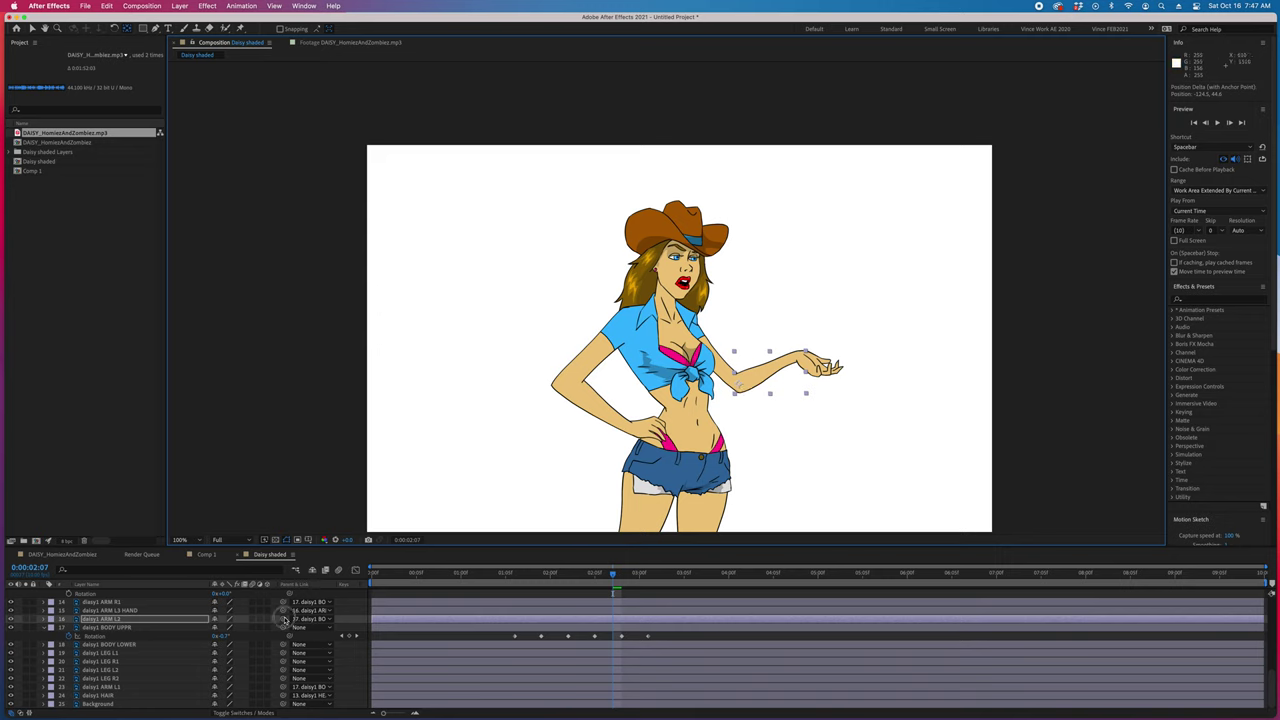
click(127, 688)
key(y)
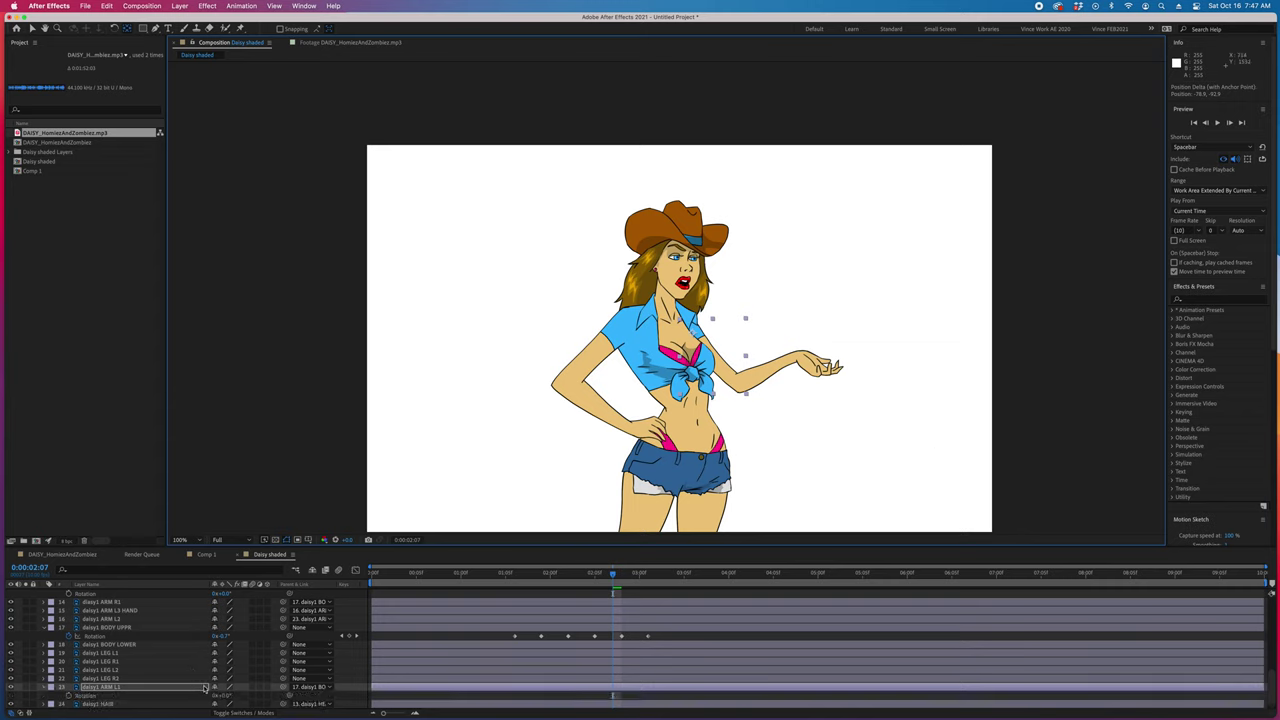
Step: Rotate ARM L1 to 29.0° and move the ARM L3 HAND and ARM L2 layers directly above ARM L1 in the layer order
key(r)
drag(214, 687, 236, 686)
scroll(170, 675, up, 1)
click(132, 611)
shift+click(133, 620)
drag(133, 620, 127, 684)
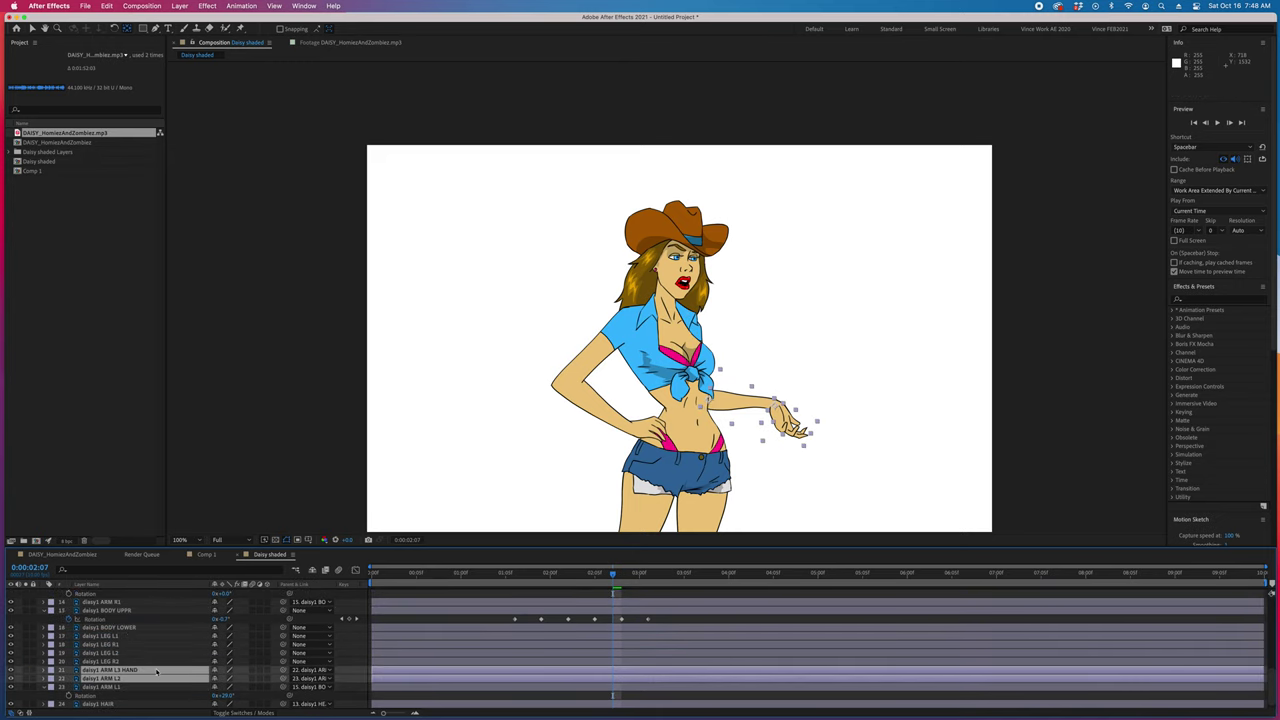
Step: Rotate ARM L2 to 66.0° and shift it slightly to line up with the upper arm at the elbow
click(110, 678)
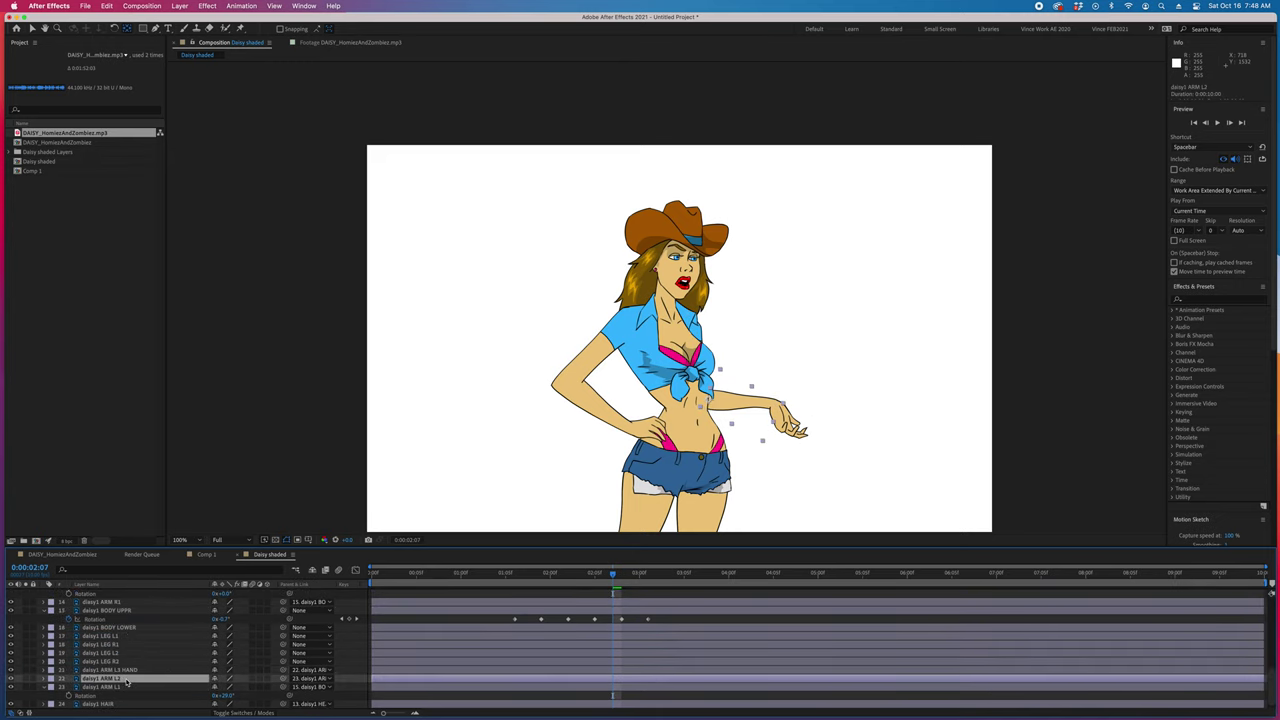
key(r)
drag(222, 687, 258, 687)
key(v)
drag(720, 416, 715, 418)
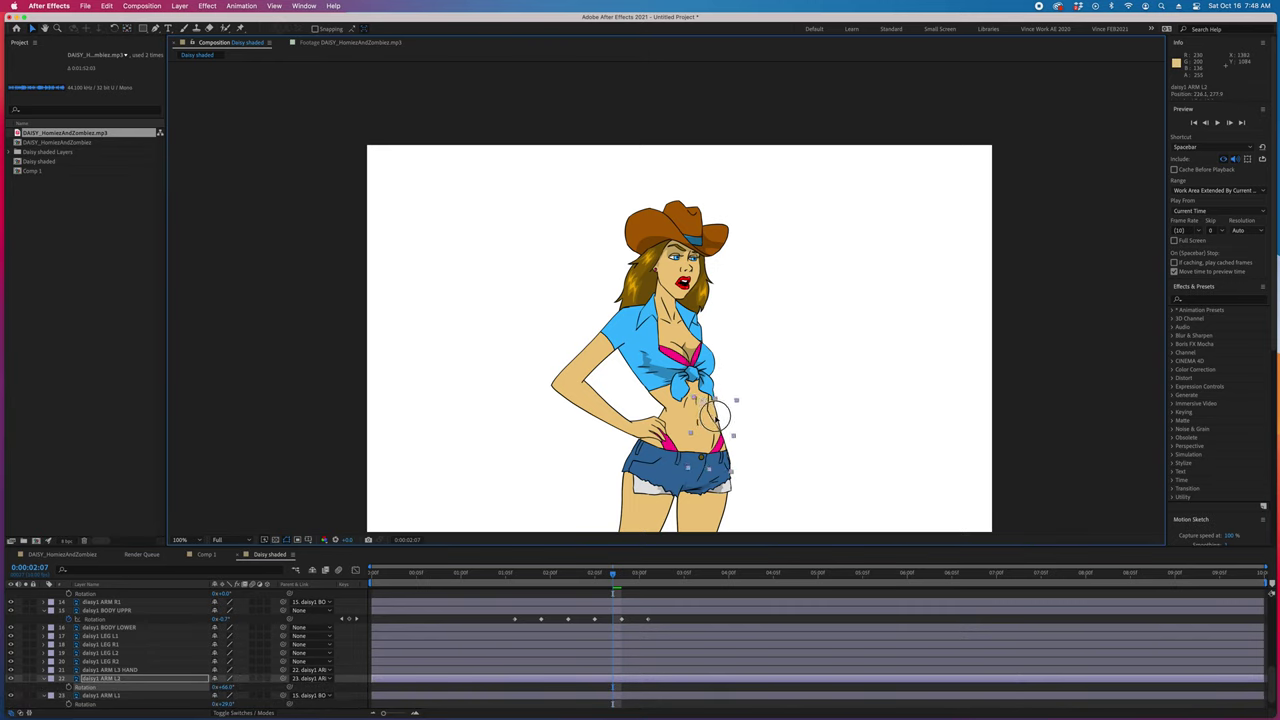
Step: Set the ARM L1 rotation to 34.0° and preview the animation
scroll(195, 687, down, 1)
drag(232, 688, 228, 688)
click(228, 688)
key(space)
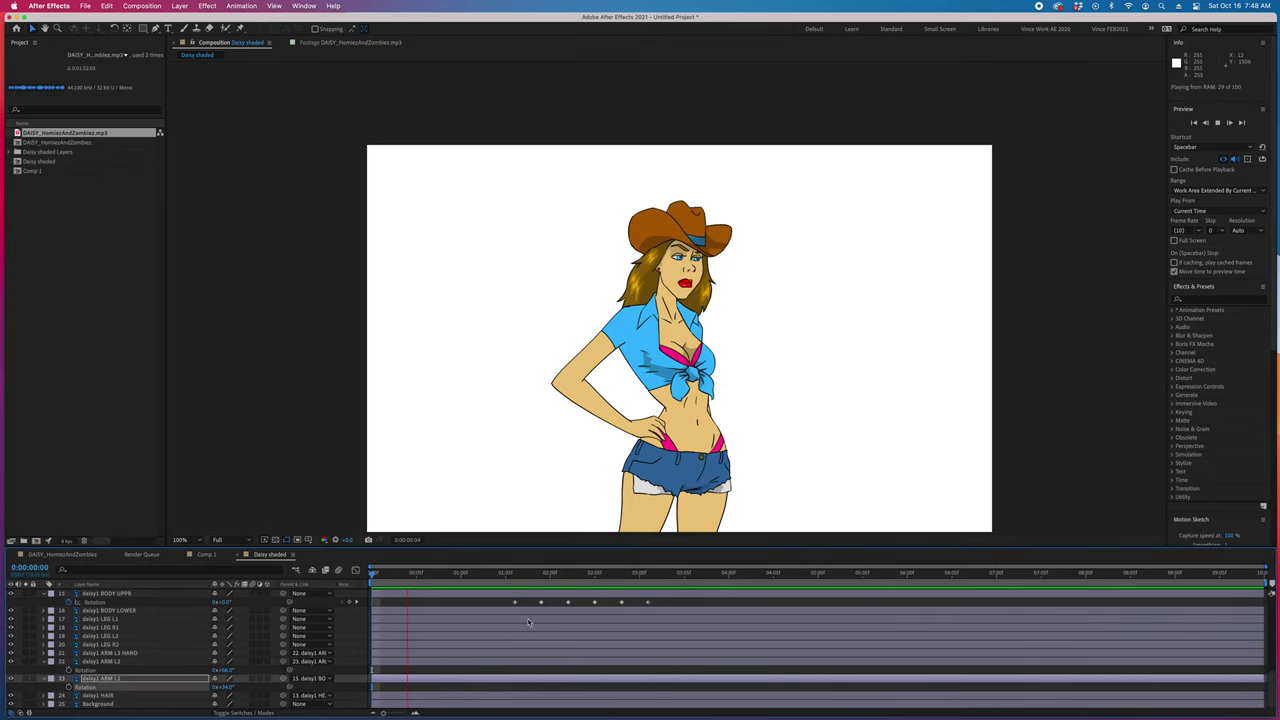
Step: Adjust the HEAD layer's position slightly at 0:00:01:09 to fit the head to the neck
drag(562, 574, 541, 597)
key(ctrl+a)
key(u)
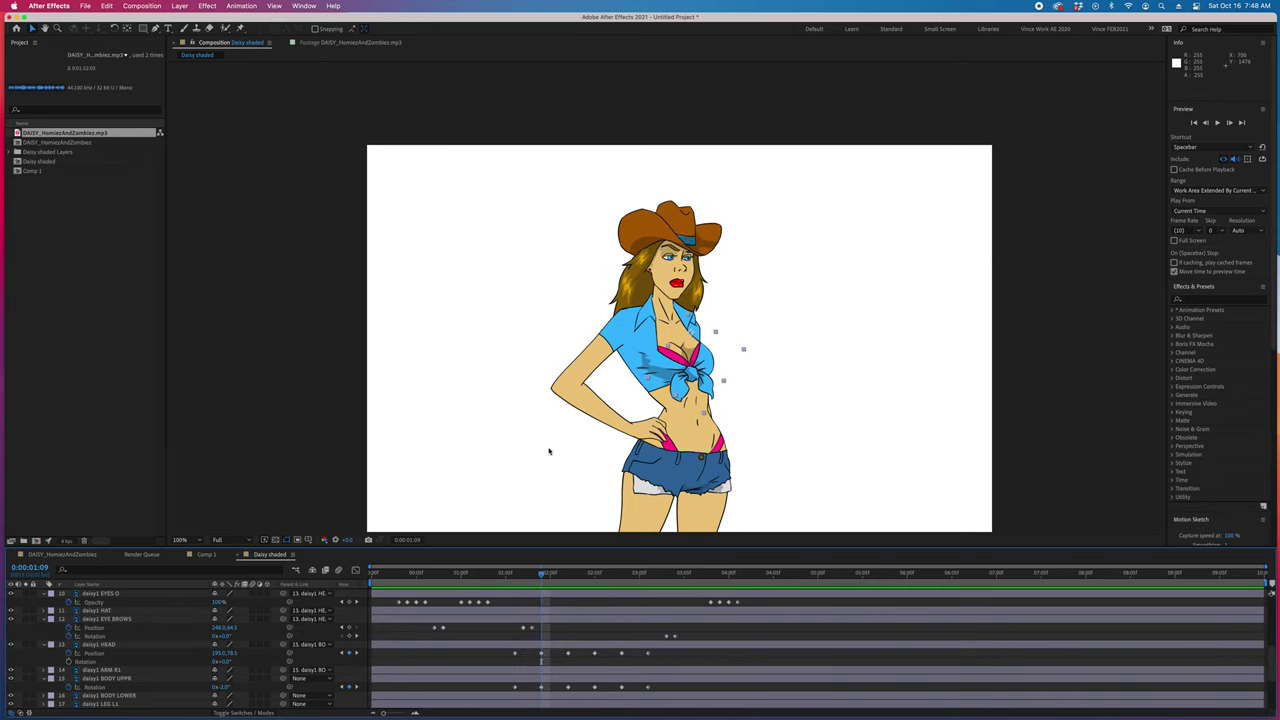
click(382, 648)
scroll(668, 278, up, 2)
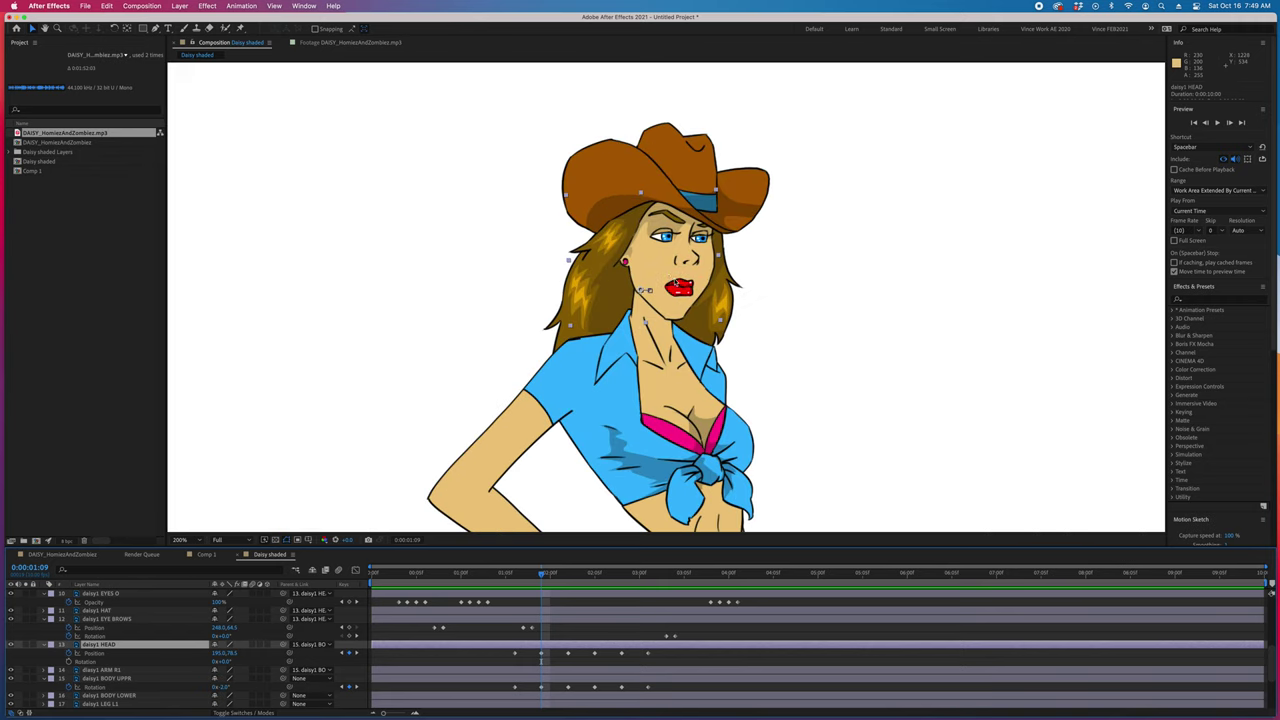
drag(661, 271, 662, 269)
Step: Copy the first two HEAD Position keyframes, paste them at 0:00:02:02 and 0:00:02:08, and scrub through to 0:00:04:03
drag(551, 664, 511, 649)
key(super+c)
click(568, 576)
key(super+v)
drag(568, 577, 505, 586)
key(super+v)
drag(586, 600, 756, 598)
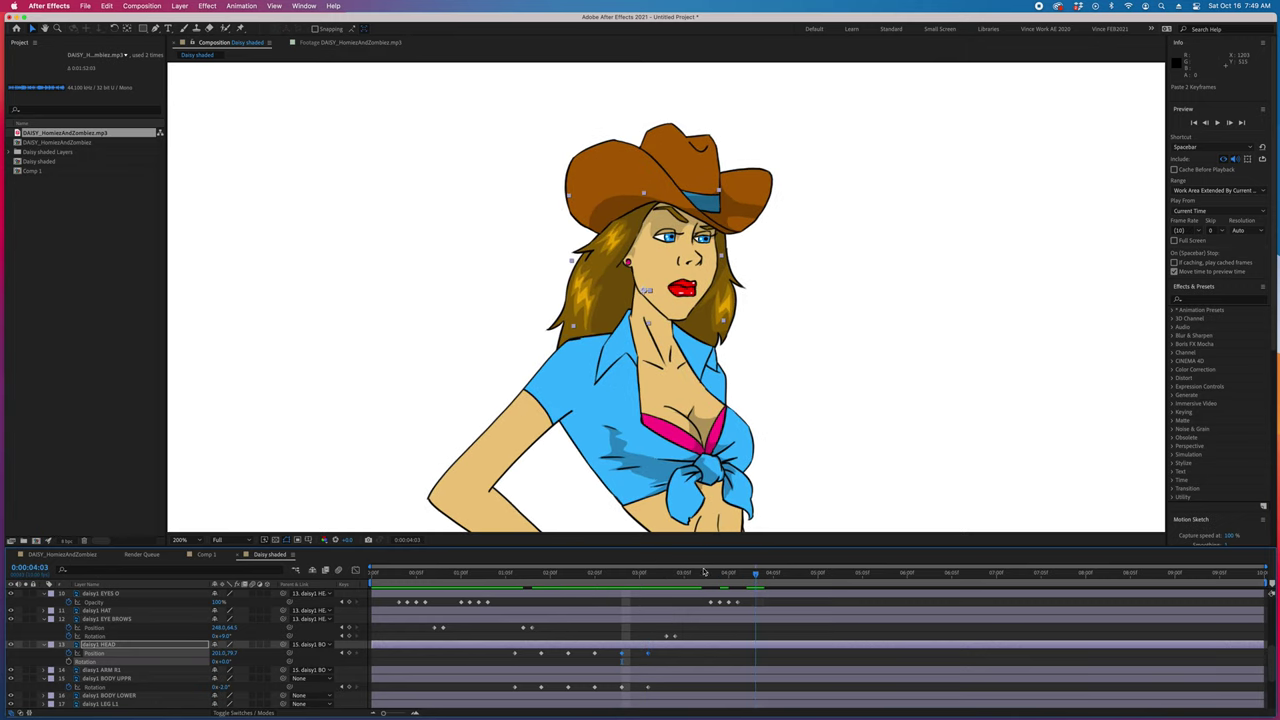
Step: Save the project as Daisy1.aep in the AE folder
scroll(785, 447, down, 2)
drag(785, 447, 751, 397)
key(super+s)
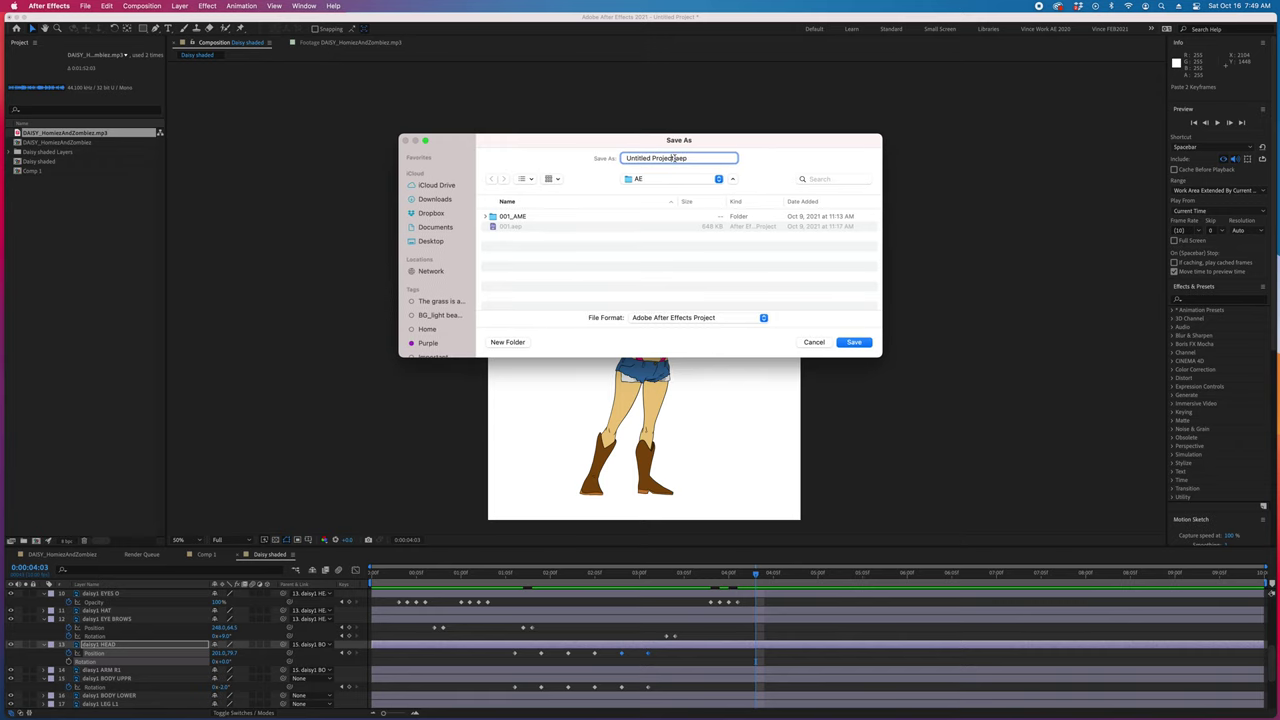
text(0)
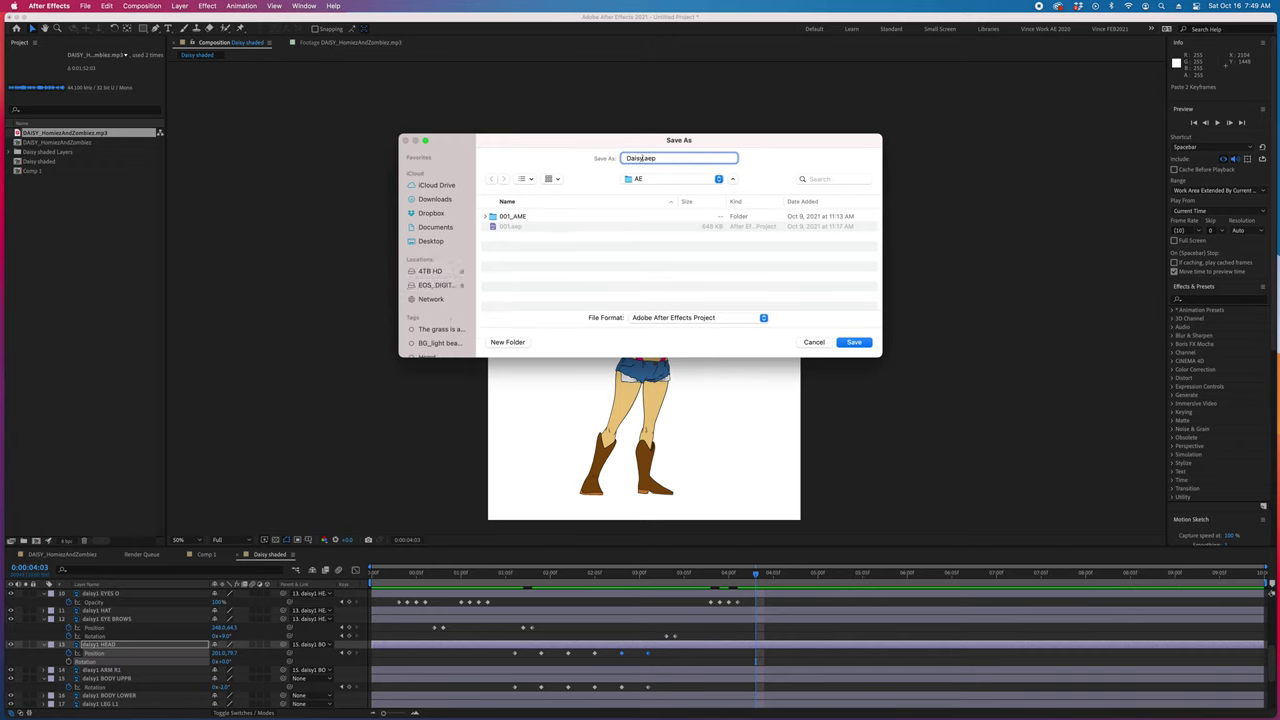
click(646, 173)
click(543, 177)
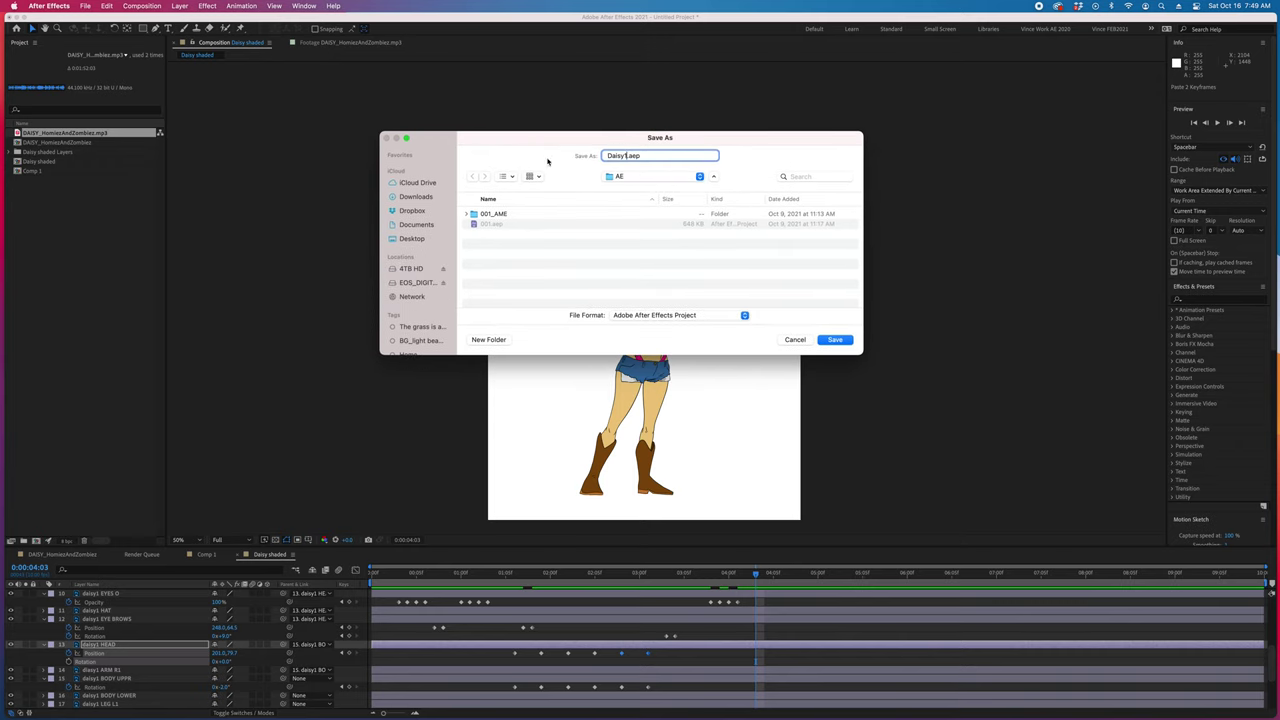
click(836, 340)
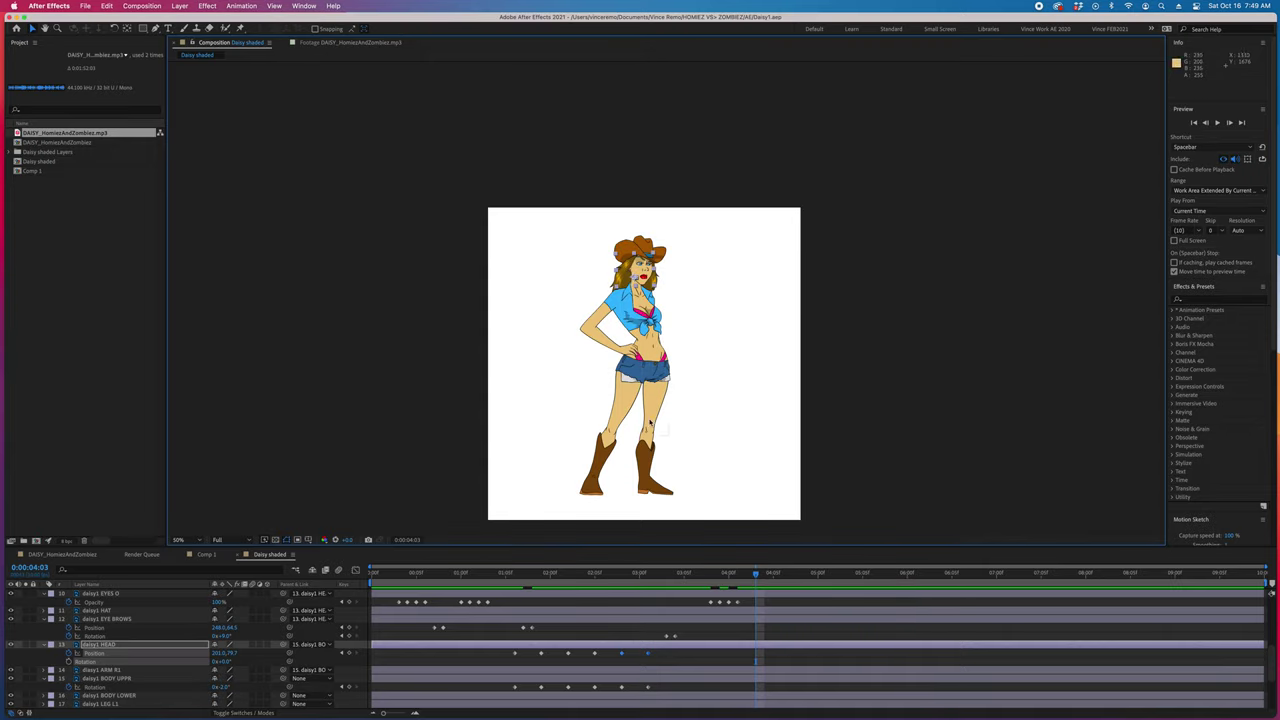